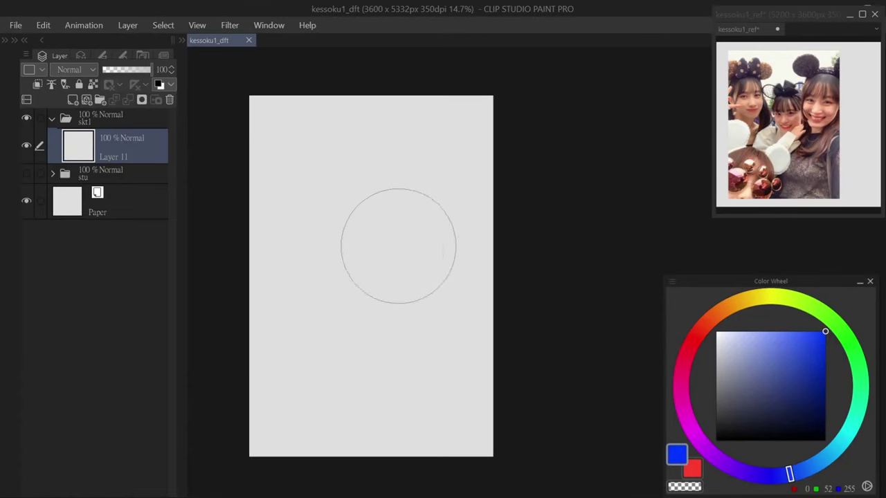
- Draw a large blue ring for the head by stamping a disc and erasing its interior
left_click(392, 247)
key("c")
left_click(392, 247)
scroll(392, 251, "up", 2)
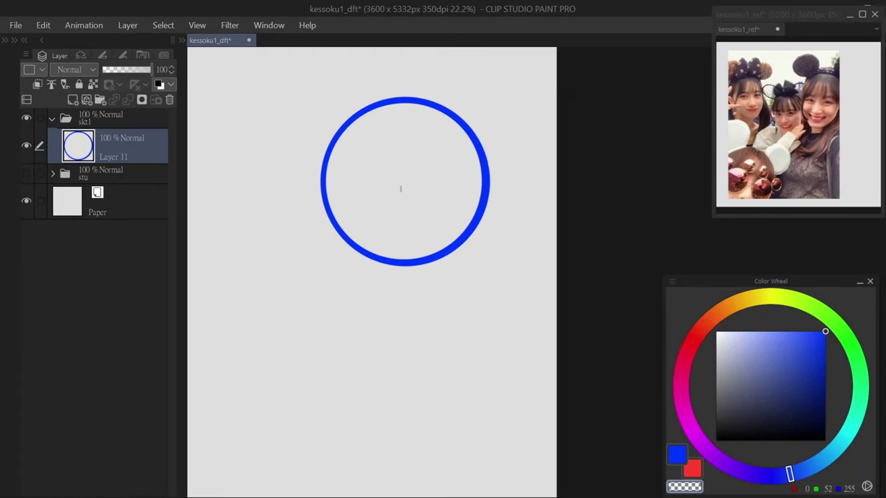
- Sketch the vertical side guides and the face centre line inside the blue head circle
key("c")
left_click_drag(451, 135, 454, 243)
left_click_drag(339, 180, 350, 254)
left_click_drag(338, 138, 345, 247)
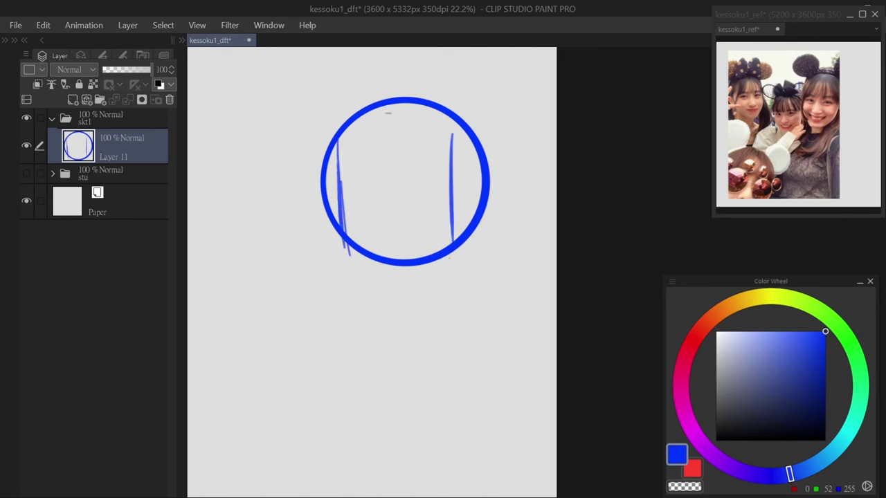
left_click_drag(385, 104, 381, 125)
left_click_drag(380, 166, 392, 292)
key("ctrl+z")
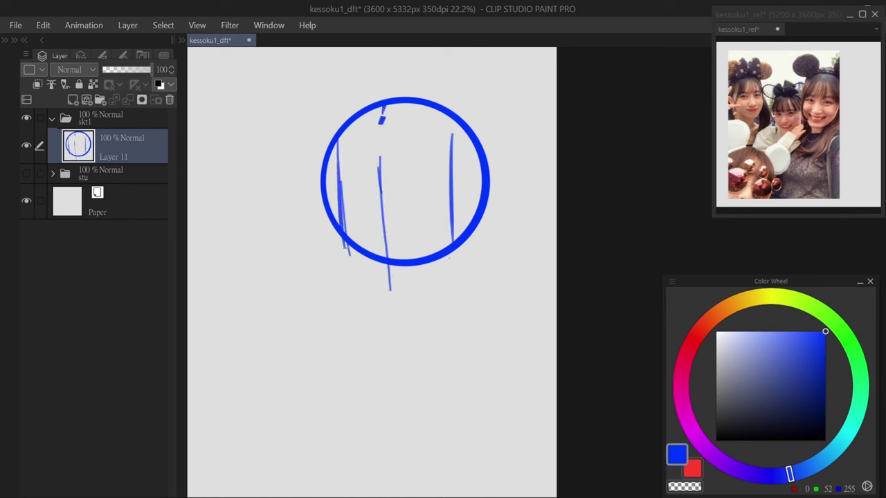
- Draw the horizontal eye line across the blue head and extend the left side guide down to the jaw
left_click_drag(341, 239, 357, 277)
left_click_drag(343, 235, 474, 215)
key("ctrl+z")
key("c")
key("c")
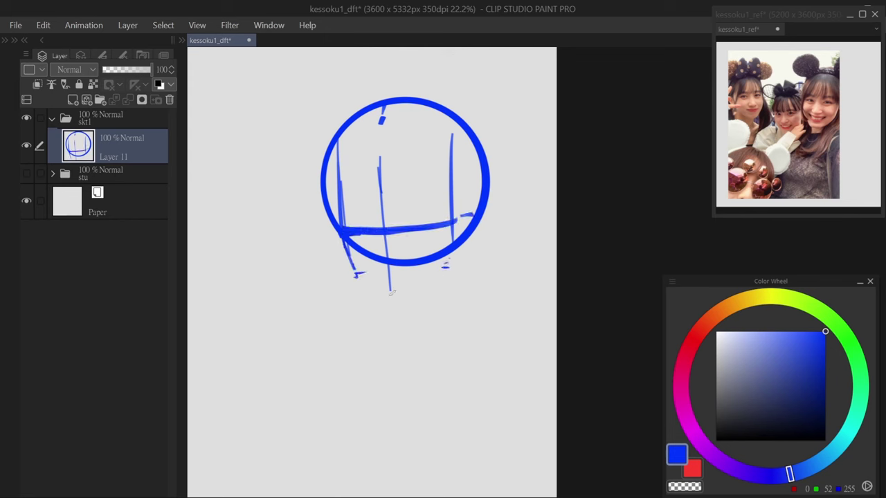
- Sketch the blue jawline tapering to the chin and mark the ear on the head's right side
mouse_move(389, 264)
left_mouse_down()
mouse_move(397, 308)
mouse_move(441, 276)
left_mouse_up()
left_click_drag(394, 304, 449, 270)
left_click_drag(462, 212, 465, 246)
left_click_drag(456, 280, 448, 289)
- Tilt the blue head sketch clockwise and move it to the canvas's upper right edge
scroll(372, 183, "down", 2)
left_click_drag(375, 254, 382, 289)
left_click_drag(415, 208, 384, 223)
key("ctrl+t")
left_click_drag(403, 170, 455, 128)
mouse_move(480, 89)
left_mouse_down()
mouse_move(498, 119)
mouse_move(493, 88)
left_mouse_up()
key("Return")
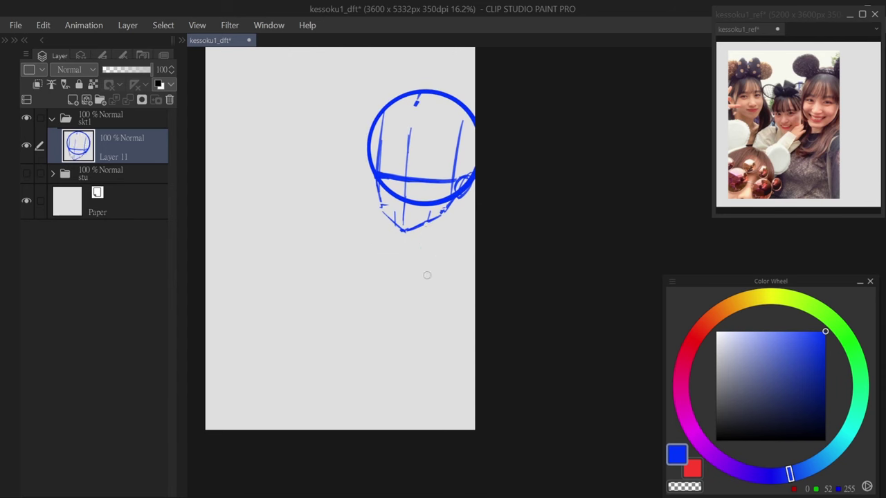
- Sketch the neck, collar line and round shoulder joints beneath the blue head
key("ctrl+z")
mouse_move(396, 213)
left_mouse_down()
mouse_move(398, 239)
mouse_move(429, 244)
mouse_move(399, 233)
mouse_move(431, 223)
left_mouse_up()
mouse_move(356, 238)
left_mouse_down()
mouse_move(437, 245)
mouse_move(436, 263)
left_mouse_up()
mouse_move(360, 226)
left_mouse_down()
mouse_move(370, 221)
mouse_move(353, 242)
left_mouse_up()
- Sketch long outer curves down both sides of the blue body below the shoulders
left_click_drag(377, 322, 377, 334)
left_click_drag(351, 277, 346, 362)
left_click_drag(344, 346, 355, 364)
left_click_drag(437, 246, 441, 372)
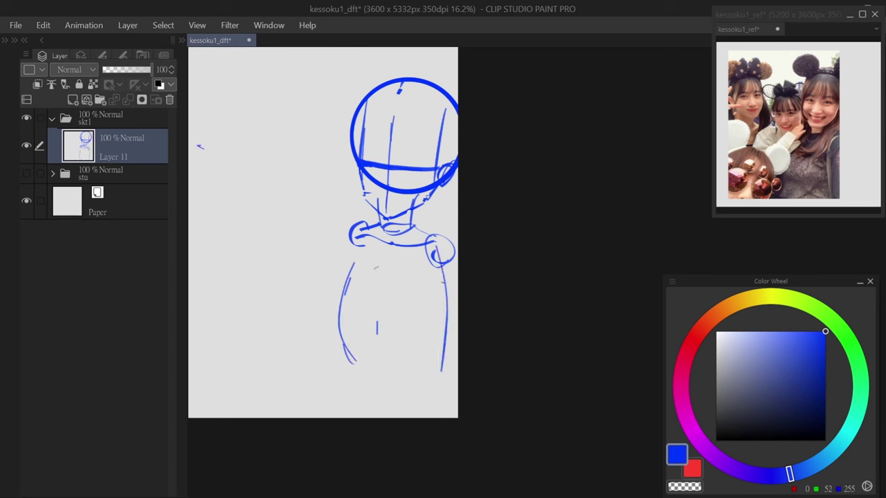
- Draw the chest, waist and hip guide lines across the blue torso with a long vertical line down its right part
left_click_drag(363, 264, 410, 268)
left_click_drag(355, 313, 436, 338)
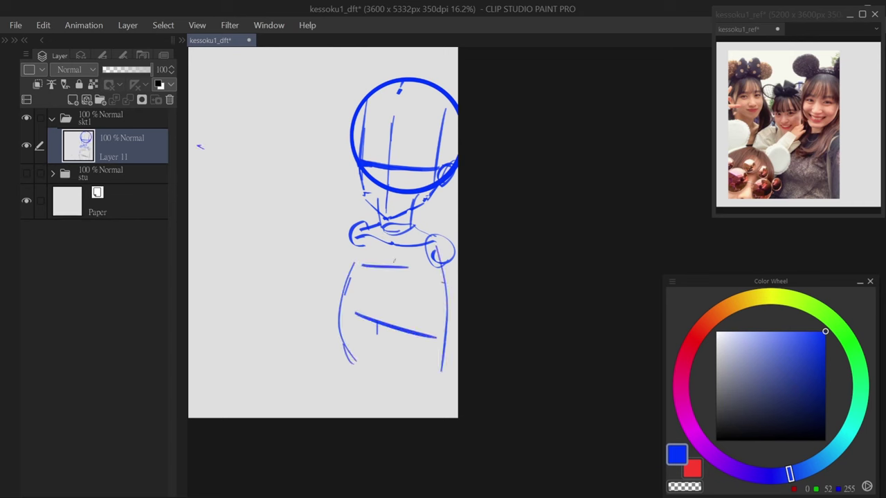
left_click_drag(356, 260, 432, 279)
left_click_drag(418, 242, 413, 370)
left_click_drag(345, 359, 410, 368)
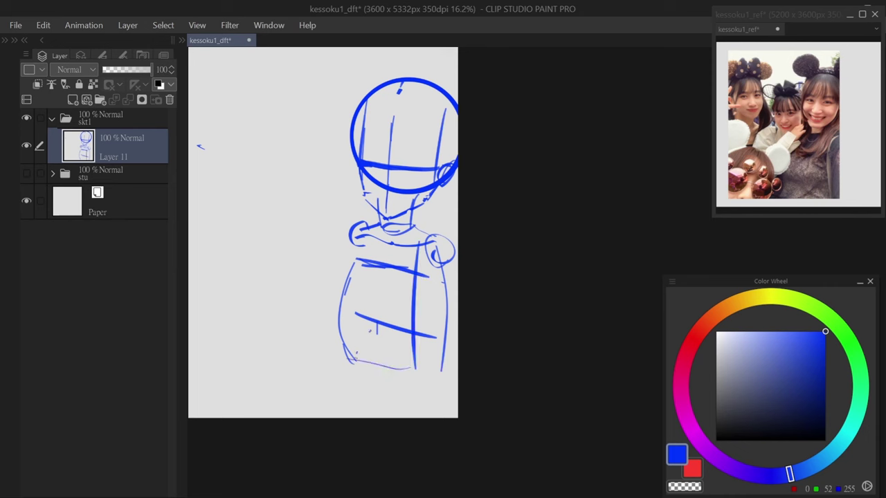
- Rework the blue figure's hips with angled lines, add the left torso side and rough in the upper legs
mouse_move(347, 360)
left_mouse_down()
mouse_move(381, 335)
mouse_move(419, 373)
left_mouse_up()
key("ctrl+z")
key("ctrl+z")
mouse_move(378, 331)
left_mouse_down()
mouse_move(342, 367)
mouse_move(418, 375)
left_mouse_up()
mouse_move(395, 242)
left_mouse_down()
mouse_move(372, 295)
mouse_move(372, 379)
mouse_move(354, 415)
left_mouse_up()
left_click_drag(403, 388, 403, 416)
left_click_drag(435, 386, 435, 415)
left_click_drag(312, 242, 342, 263)
left_click_drag(405, 385, 405, 418)
left_click_drag(445, 372, 446, 416)
- Sketch the blue figure's bent left-side arm down to the elbow
left_click_drag(386, 274, 366, 316)
left_click_drag(474, 297, 462, 309)
left_click_drag(346, 277, 352, 281)
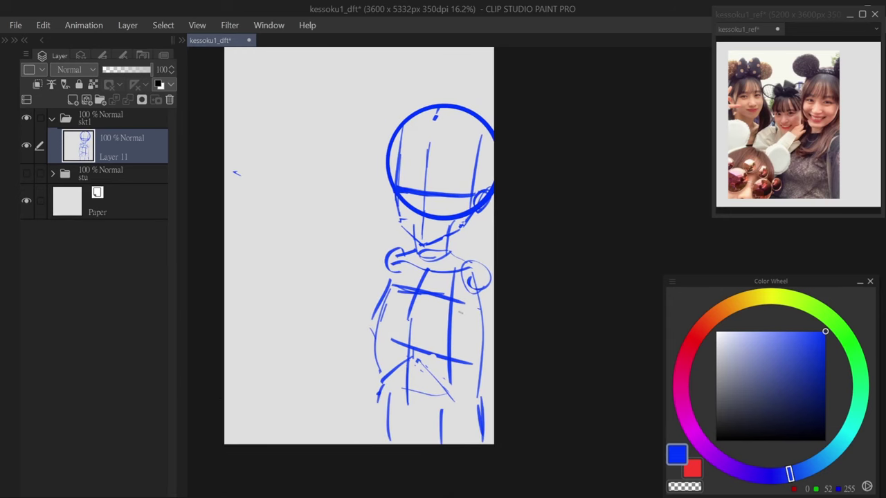
- Sketch the blue figure's right-side arm along the canvas edge, undoing the strokes that miss
left_click_drag(462, 288, 457, 373)
left_click_drag(493, 313, 491, 378)
left_click_drag(462, 310, 491, 320)
key("ctrl+z")
left_click_drag(461, 276, 458, 370)
key("ctrl+z")
left_click_drag(486, 306, 490, 353)
- Curve the sides of the blue torso toward the waist and close the left elbow
left_click_drag(460, 322, 461, 369)
left_click_drag(415, 294, 410, 339)
key("ctrl+z")
left_click_drag(455, 311, 455, 353)
left_click_drag(407, 317, 405, 347)
left_click_drag(385, 294, 371, 343)
left_click_drag(360, 256, 366, 275)
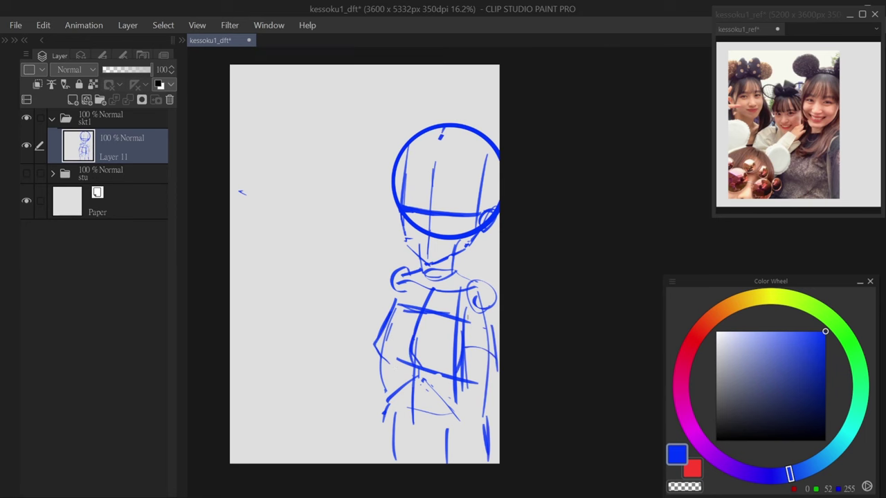
- Fade the blue sketch layer to 50% opacity, add a new layer above it and choose a red drawing colour
key("F5")
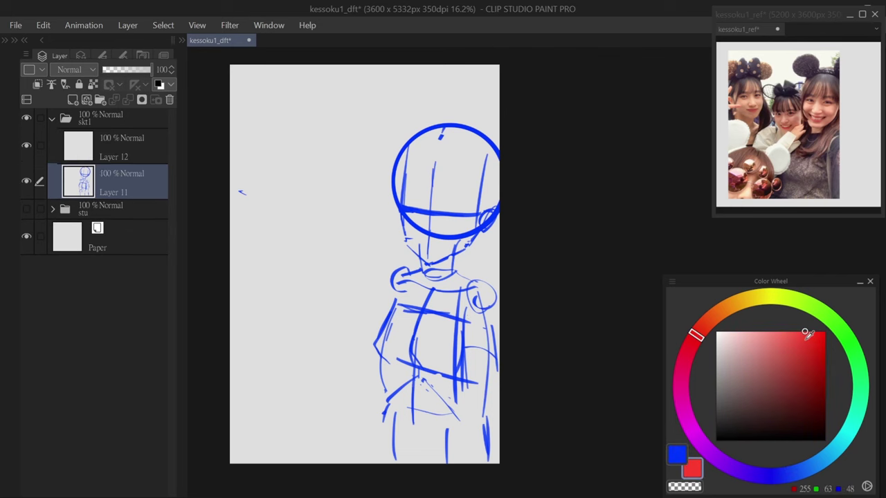
key("alt+bracketright")
left_click_drag(346, 189, 322, 187)
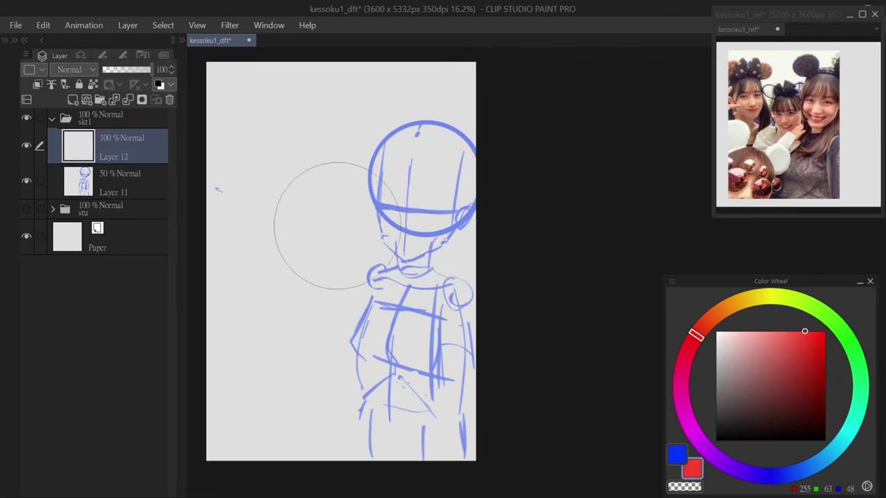
- Draw a red head ring left of the blue figure from a hollowed disc and set its layer to 80% opacity
left_click(338, 231)
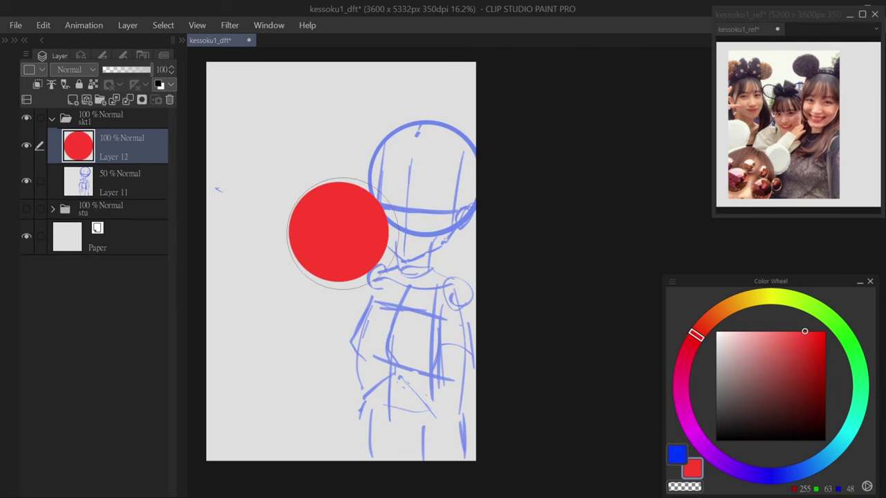
key("ctrl+8")
key("c")
left_click(338, 231)
scroll(339, 231, "up", 1)
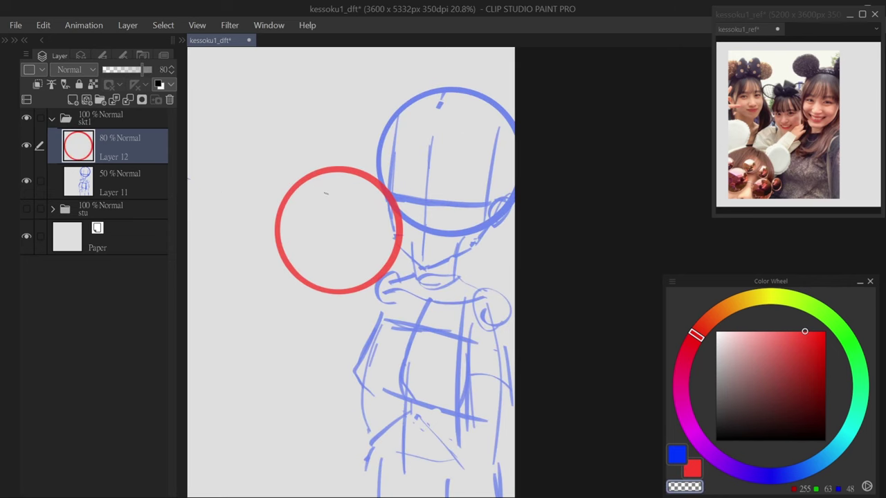
- Sketch the side guides, crown mark and face centre line in the red head circle
key("c")
left_click_drag(288, 217, 302, 306)
mouse_move(377, 201)
left_mouse_down()
mouse_move(374, 259)
mouse_move(366, 248)
mouse_move(375, 308)
left_mouse_up()
key("ctrl+z")
key("ctrl+z")
left_click_drag(315, 199, 313, 271)
key("ctrl+z")
left_click_drag(324, 179, 319, 193)
left_click_drag(313, 229, 316, 265)
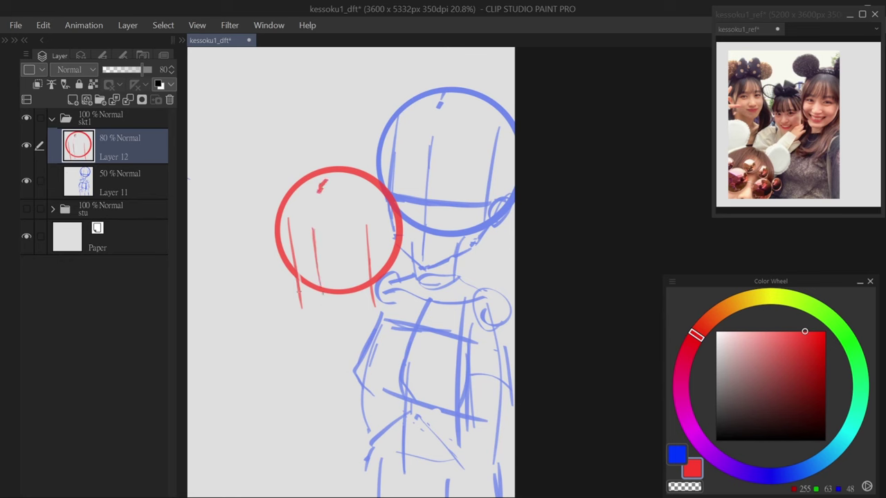
- Extend the red centre line to the chin, draw the angular jaw and add the ear on the right
left_click_drag(302, 305, 319, 320)
key("ctrl+z")
left_click_drag(317, 241, 330, 327)
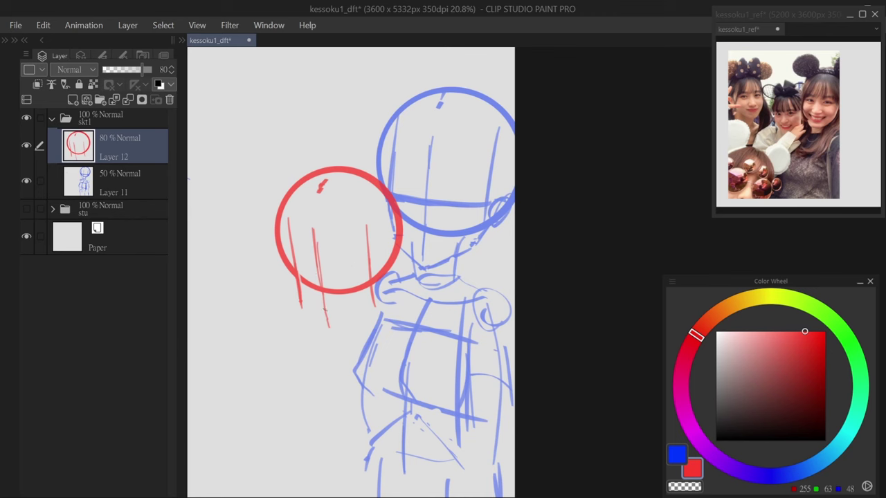
mouse_move(304, 313)
left_mouse_down()
mouse_move(332, 332)
mouse_move(370, 299)
left_mouse_up()
left_click_drag(337, 333, 375, 296)
left_click_drag(392, 261, 384, 281)
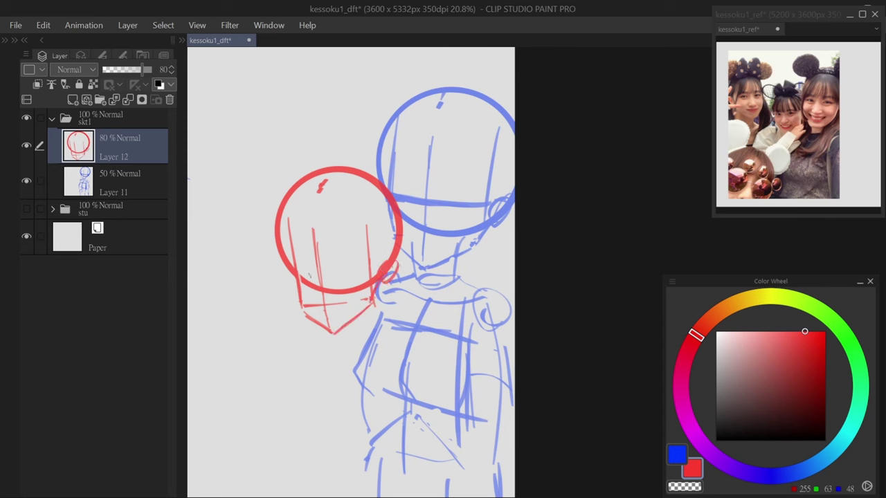
- Draw the curved eye line across the red head toward the ear, undoing the unwanted strokes
left_click_drag(299, 274, 364, 263)
key("ctrl+z")
mouse_move(299, 277)
left_mouse_down()
mouse_move(366, 271)
mouse_move(386, 258)
mouse_move(387, 279)
left_mouse_up()
key("ctrl+z")
key("ctrl+z")
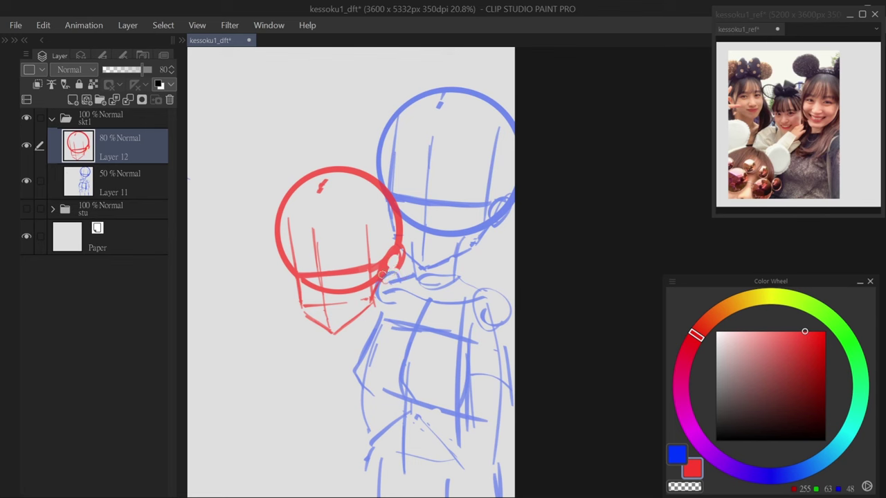
key("ctrl+z")
- Reinforce the red face's centre line and left cheek, and redraw the jawline to the chin
left_click_drag(319, 231, 330, 333)
mouse_move(291, 269)
left_mouse_down()
mouse_move(306, 307)
mouse_move(336, 331)
left_mouse_up()
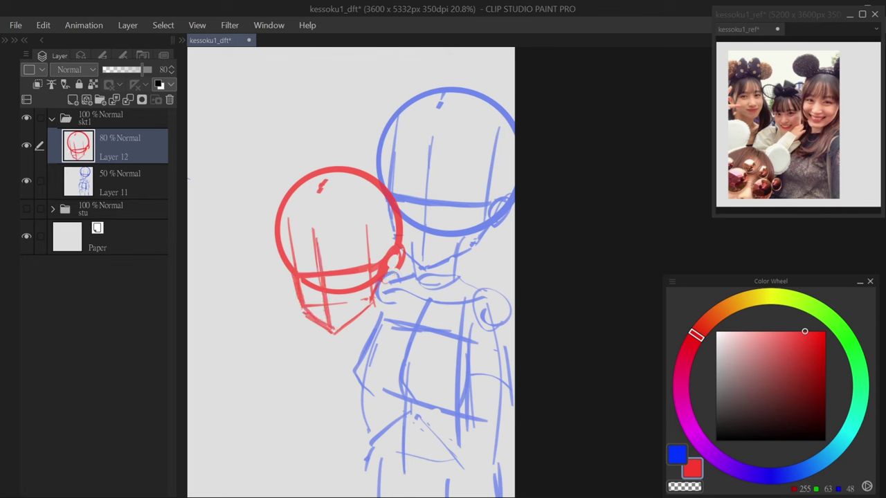
key("ctrl+z")
key("ctrl+z")
left_click_drag(374, 306, 338, 331)
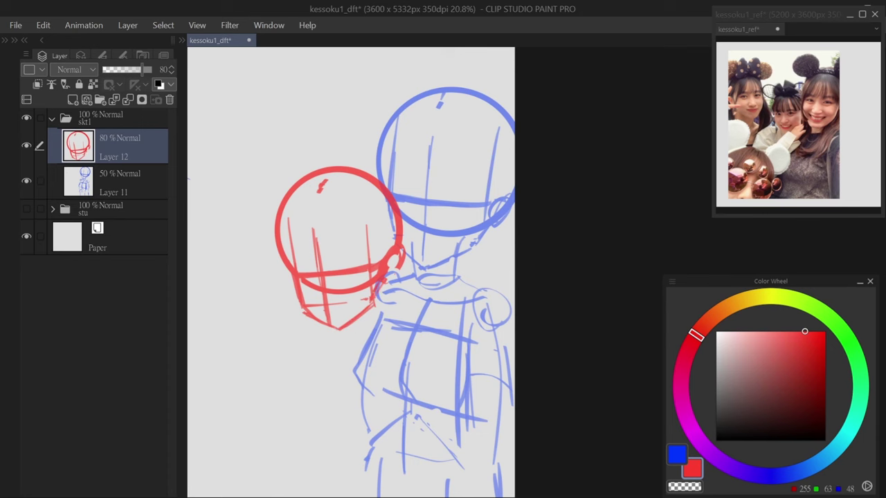
mouse_move(415, 277)
left_mouse_down()
mouse_move(413, 267)
mouse_move(377, 299)
mouse_move(374, 317)
left_mouse_up()
key("ctrl+z")
mouse_move(320, 313)
left_mouse_down()
mouse_move(325, 338)
mouse_move(328, 325)
left_mouse_up()
key("ctrl+z")
- Sketch the red figure's neck and the start of its shoulders
left_click_drag(364, 284, 354, 329)
mouse_move(291, 311)
left_mouse_down()
mouse_move(406, 305)
mouse_move(284, 337)
left_mouse_up()
mouse_move(373, 333)
left_mouse_down()
mouse_move(284, 333)
mouse_move(353, 345)
left_mouse_up()
- Sketch the red torso's sides and its curved bottom edge
mouse_move(403, 320)
left_mouse_down()
mouse_move(340, 350)
mouse_move(319, 448)
left_mouse_up()
left_click_drag(402, 378, 399, 397)
left_click_drag(406, 330, 374, 437)
left_click_drag(321, 429, 388, 443)
- Draw the red figure's left-side arm with the forearm crossing the chest up to the opposite shoulder
left_click_drag(305, 380, 320, 331)
left_click_drag(288, 293, 286, 386)
mouse_move(299, 306)
left_mouse_down()
mouse_move(310, 392)
mouse_move(276, 389)
left_mouse_up()
mouse_move(298, 375)
left_mouse_down()
mouse_move(285, 395)
mouse_move(409, 268)
left_mouse_up()
left_click_drag(404, 263, 392, 284)
- Rescale the red figure and shift it slightly down and left beside the blue figure
key("ctrl+t")
scroll(374, 229, "down", 3)
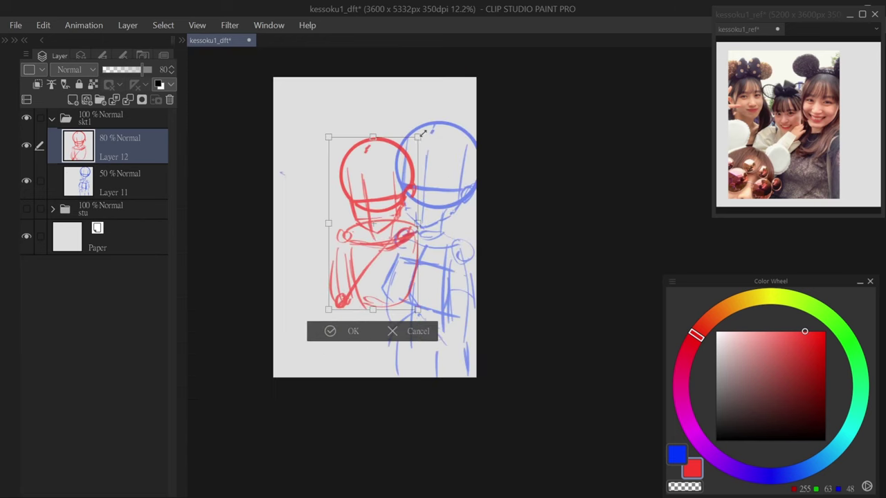
mouse_move(328, 312)
left_mouse_down()
mouse_move(307, 344)
mouse_move(317, 331)
left_mouse_up()
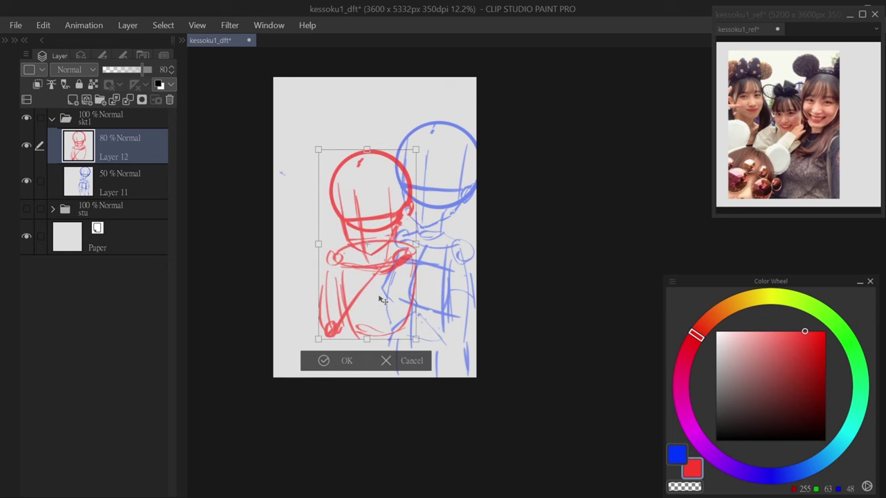
left_click_drag(401, 204, 406, 206)
left_click(344, 350)
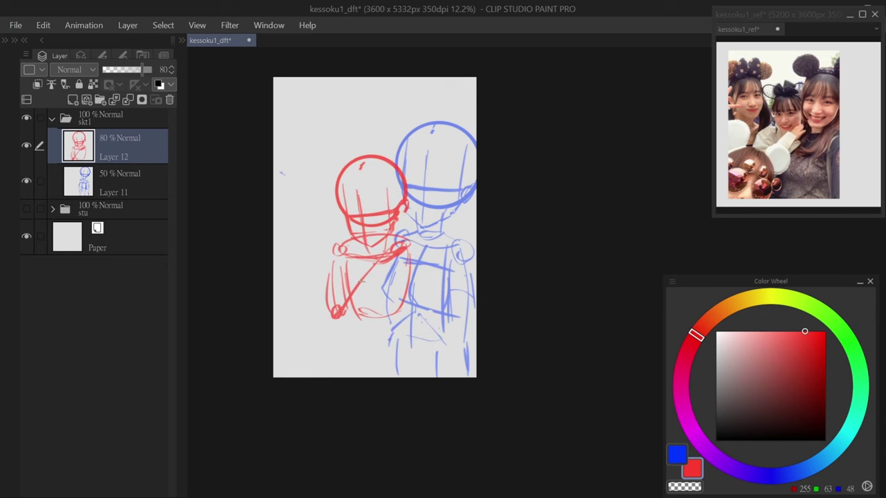
- Add chest and waist curves to the red torso and lengthen its lower end with a transform
left_click_drag(346, 272, 410, 264)
left_click_drag(349, 315, 410, 320)
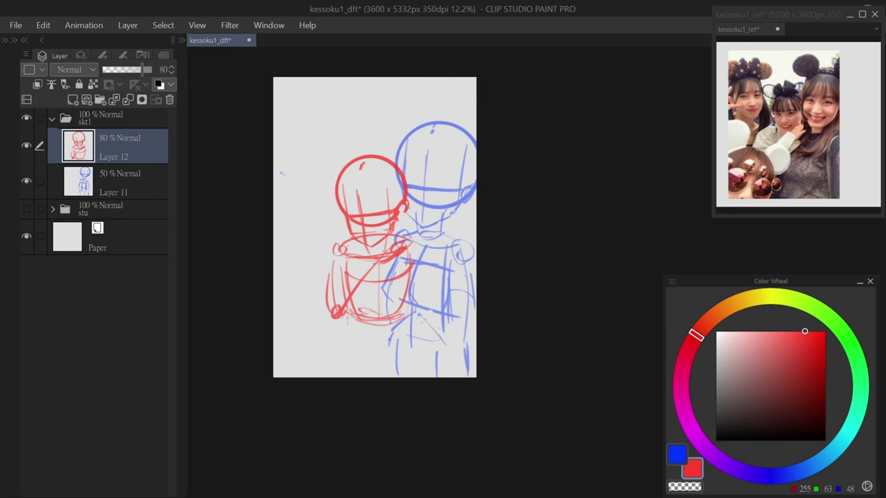
mouse_move(391, 346)
left_mouse_down()
mouse_move(433, 277)
mouse_move(395, 242)
mouse_move(378, 350)
mouse_move(334, 362)
left_mouse_up()
key("ctrl+t")
left_click_drag(363, 332, 368, 335)
key("Return")
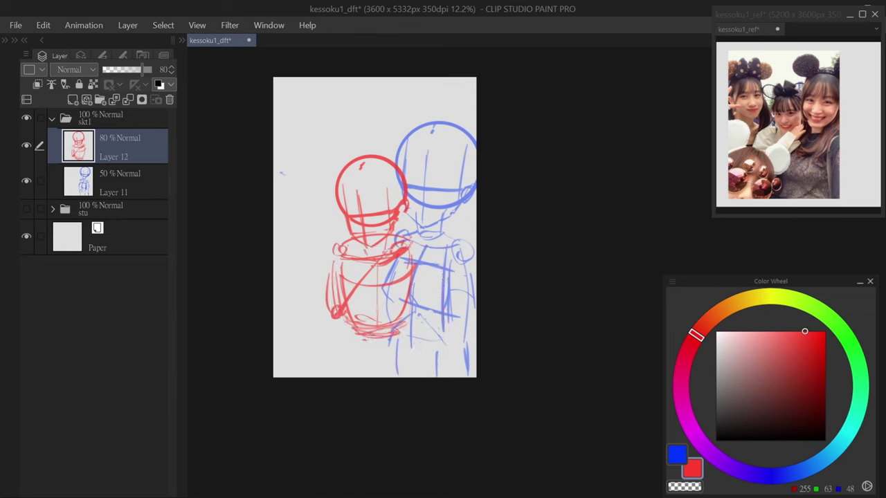
- Add a new layer above the red sketch, fade the red layer to 50% and choose an orange-brown colour
key("ctrl+shift+n")
left_click(724, 309)
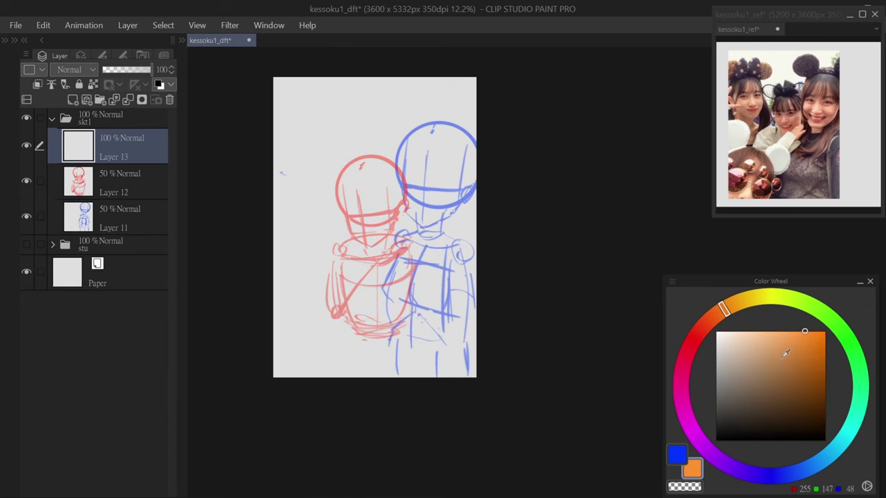
left_click(796, 357)
- Draw a hollow brown head ring at the canvas's left edge and set its layer to 80% opacity
left_click(308, 170)
key("8")
key("c")
left_click(310, 174)
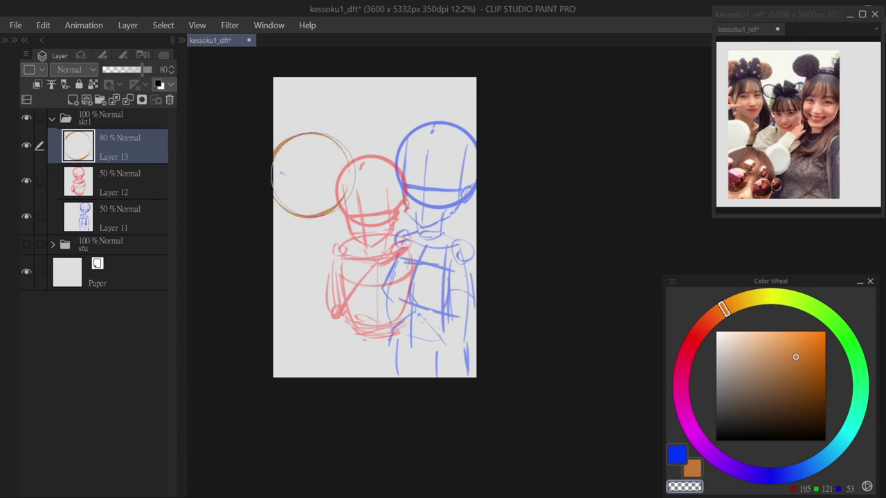
scroll(328, 148, "up", 2)
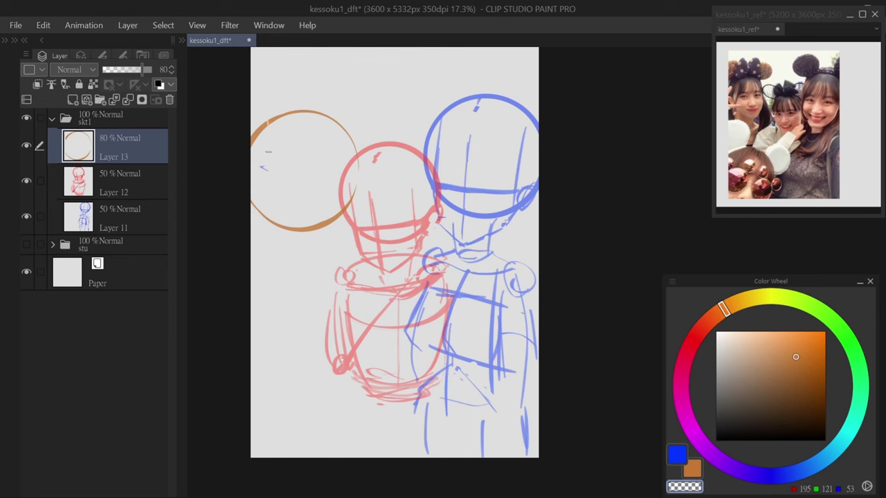
- Sketch the side guides, face centre line and eye line in the brown head circle
key("c")
left_click_drag(267, 130, 271, 218)
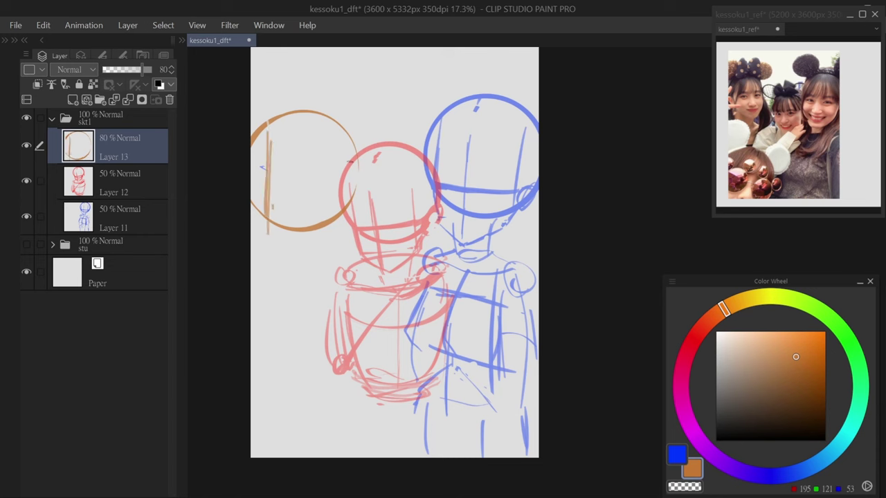
left_click_drag(354, 148, 350, 194)
left_click_drag(347, 206, 339, 242)
left_click_drag(321, 169, 312, 226)
left_click_drag(320, 179, 315, 224)
left_click_drag(251, 189, 337, 204)
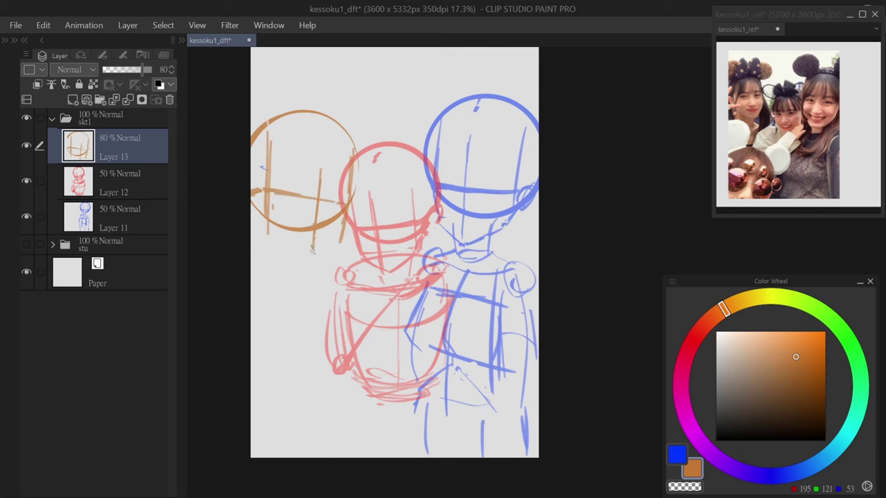
- Draw the brown head's jawline down to the chin on both sides, undoing the stray strokes
mouse_move(311, 253)
left_mouse_down()
mouse_move(339, 230)
mouse_move(336, 238)
left_mouse_up()
left_click_drag(342, 207, 334, 241)
key("ctrl+z")
key("ctrl+z")
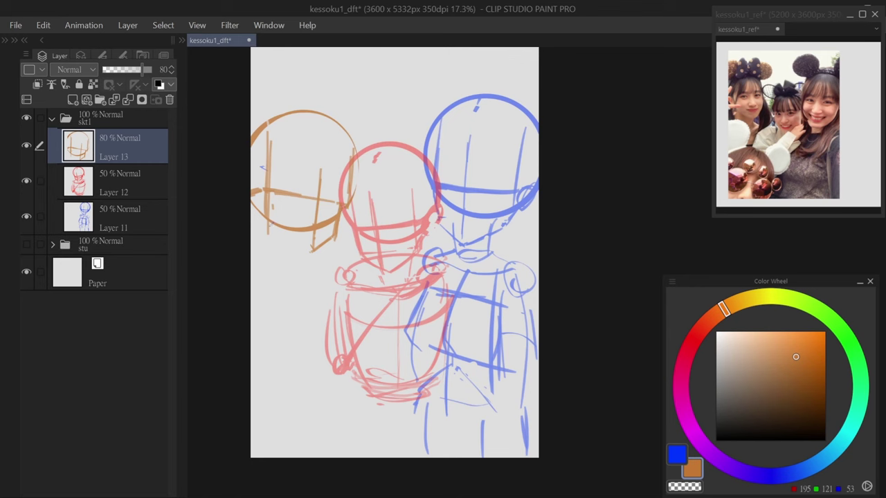
left_click_drag(273, 231, 309, 254)
left_click_drag(258, 206, 267, 229)
- Sketch the brown figure's neck, collarbones and right-hand shoulder joint
left_click_drag(309, 244, 306, 271)
mouse_move(271, 226)
left_mouse_down()
mouse_move(275, 269)
mouse_move(252, 268)
left_mouse_up()
left_click_drag(312, 260, 333, 266)
mouse_move(255, 271)
left_mouse_down()
mouse_move(299, 280)
mouse_move(338, 266)
mouse_move(349, 285)
left_mouse_up()
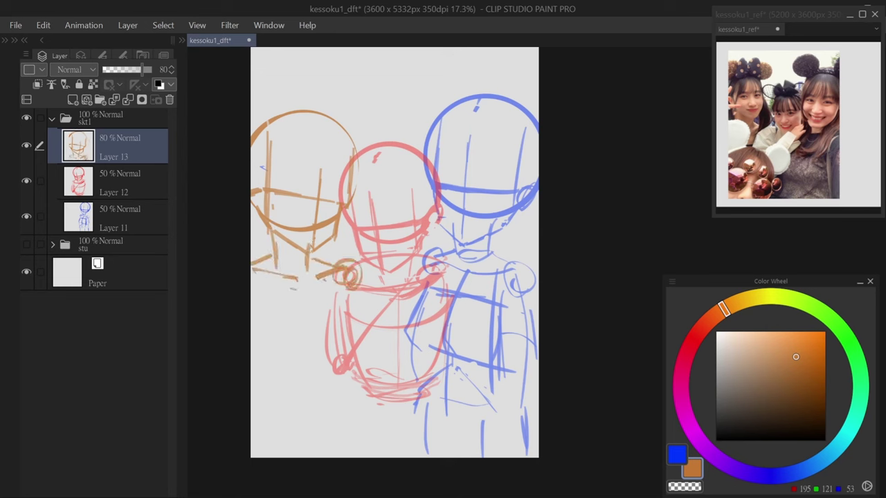
left_click_drag(287, 279, 327, 273)
- Draw the brown torso's vertical centre line with chest, waist and hip curves across it
left_click_drag(305, 311, 308, 382)
left_click_drag(304, 291, 309, 393)
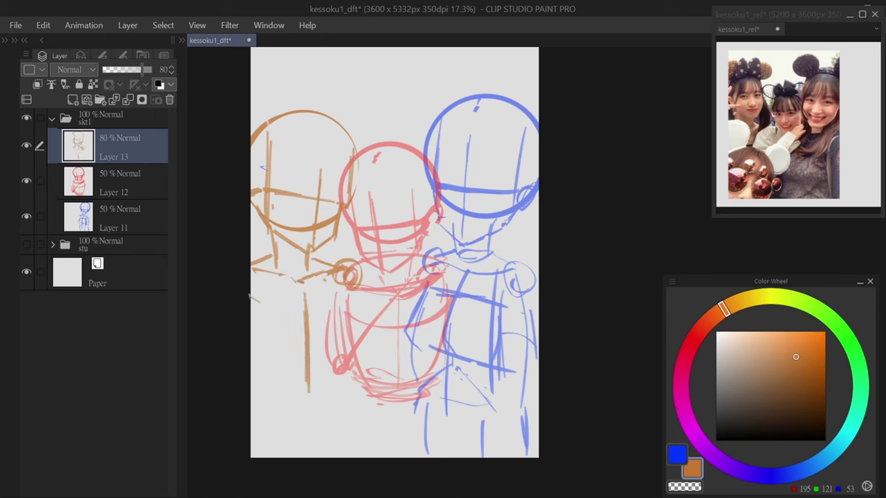
left_click_drag(245, 300, 357, 304)
left_click_drag(246, 342, 353, 349)
mouse_move(246, 370)
left_mouse_down()
mouse_move(323, 380)
mouse_move(334, 393)
left_mouse_up()
- Move the whole brown construction figure slightly up and towards the centre of the canvas
key("ctrl+t")
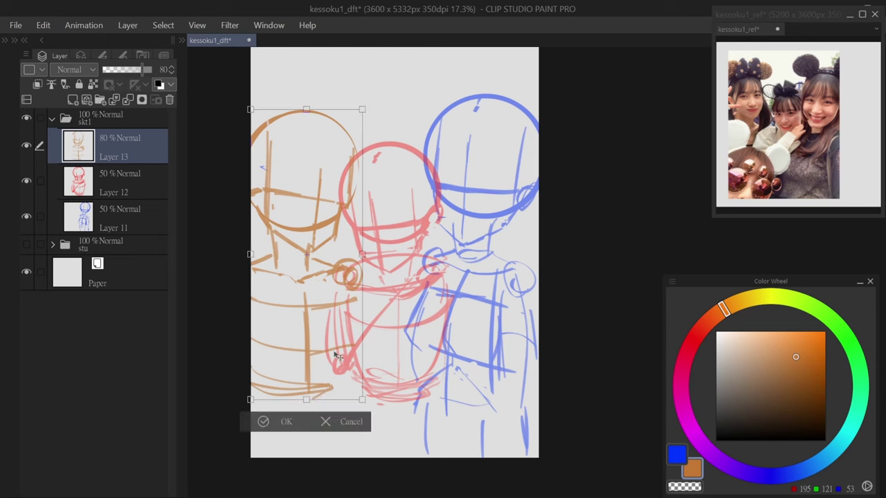
left_click_drag(360, 109, 346, 148)
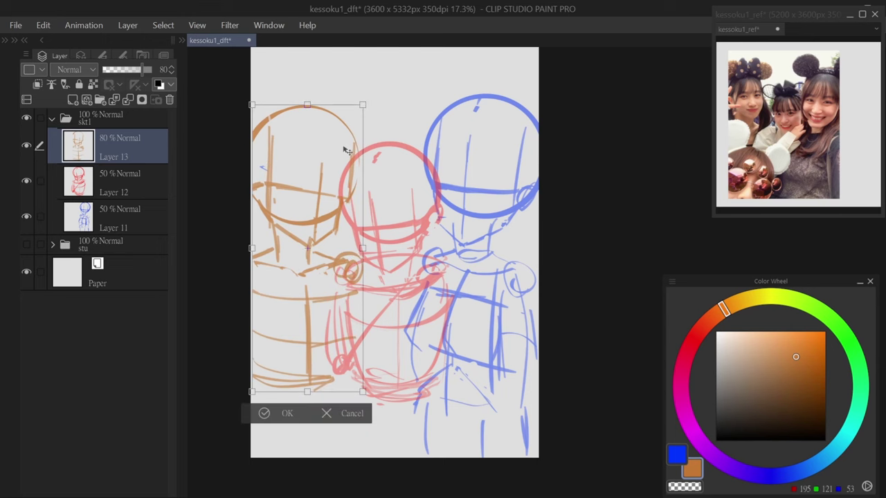
left_click(279, 413)
- Move the red construction figure slightly towards the blue one and scale it down a little
left_click(404, 259, "ctrl+shift")
key("ctrl+t")
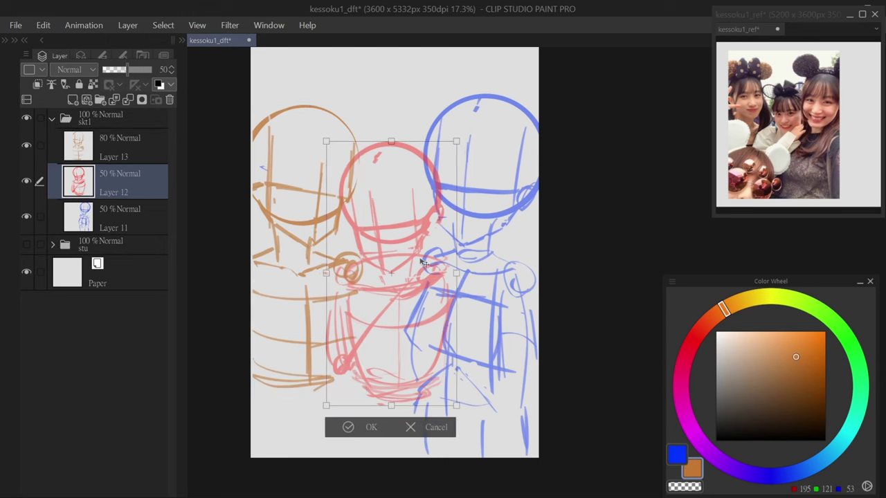
left_click_drag(424, 263, 433, 262)
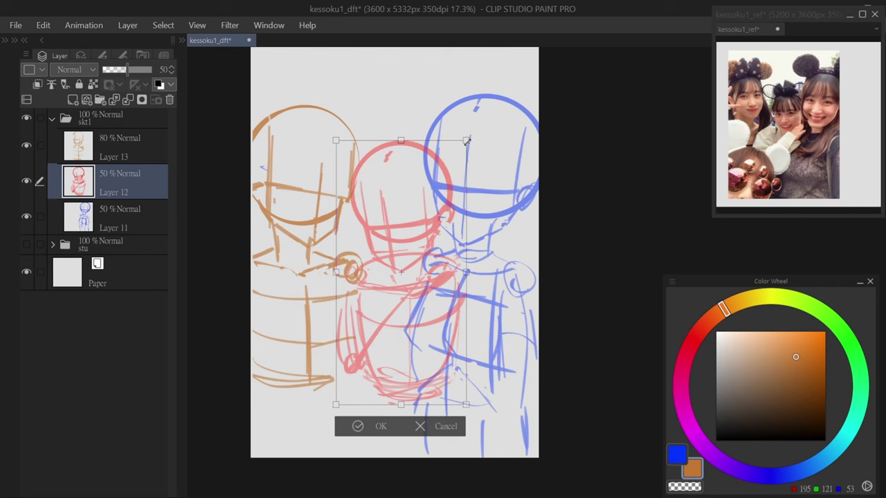
left_click_drag(466, 142, 459, 146)
left_click(380, 426)
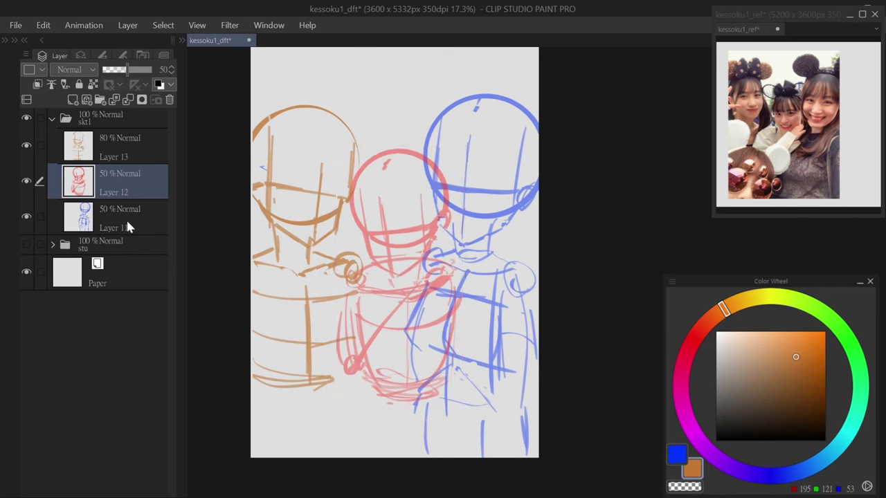
- In the red figure's own colour, sketch its hips, a curve across them and both upper legs down to the canvas edge
left_click(399, 302, "alt")
left_click_drag(383, 383, 367, 458)
key("ctrl+z")
mouse_move(381, 362)
left_mouse_down()
mouse_move(362, 414)
mouse_move(376, 457)
left_mouse_up()
left_click_drag(372, 401, 367, 458)
left_click_drag(449, 379, 451, 458)
left_click_drag(463, 427, 463, 459)
left_click_drag(360, 414, 375, 409)
left_click_drag(370, 410, 460, 406)
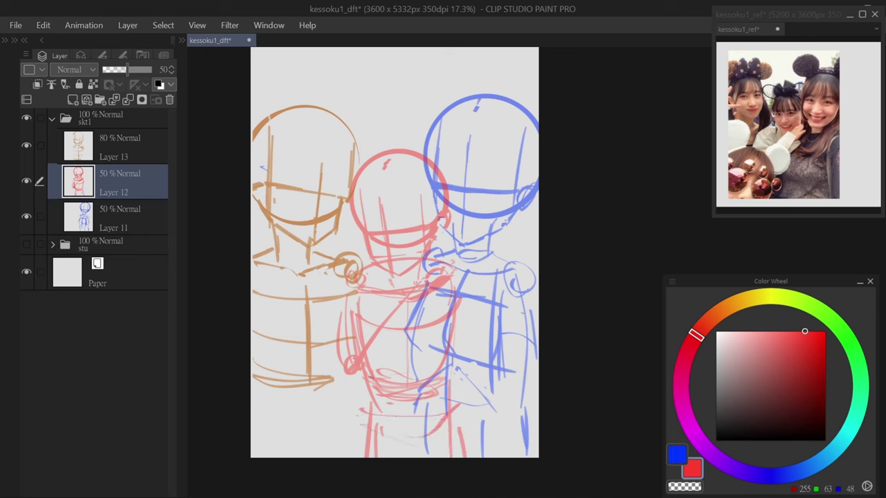
left_click_drag(371, 381, 364, 404)
- Select the red construction figure's head and shift it slightly up towards the blue figure
mouse_move(431, 260)
left_mouse_down()
mouse_move(346, 229)
mouse_move(415, 276)
left_mouse_up()
key("ctrl+t")
mouse_move(468, 112)
left_mouse_down()
mouse_move(456, 142)
mouse_move(475, 101)
left_mouse_up()
left_click(392, 306)
- On a new layer at 50% opacity, draw a large magenta head circle in the canvas's lower-left corner, clearing the first attempt
left_click(72, 99)
left_click(686, 415)
left_click(792, 330)
left_click(680, 390)
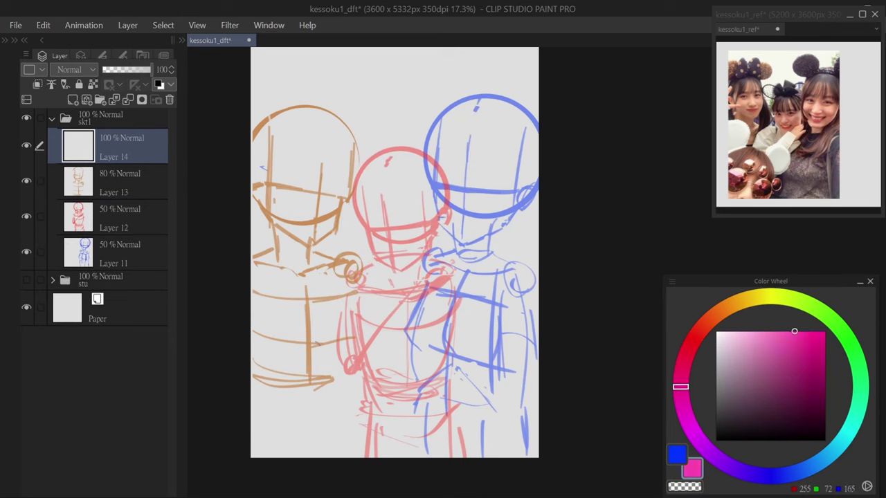
left_click_drag(246, 328, 374, 460)
key("5")
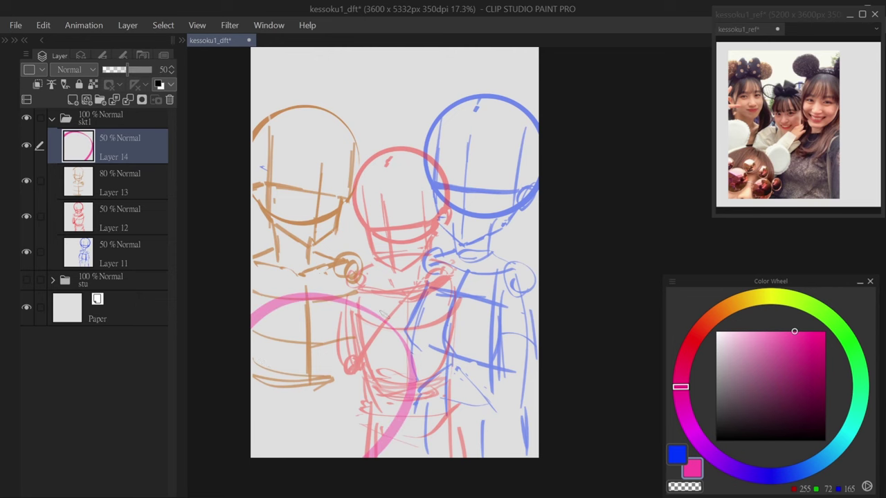
key("Delete")
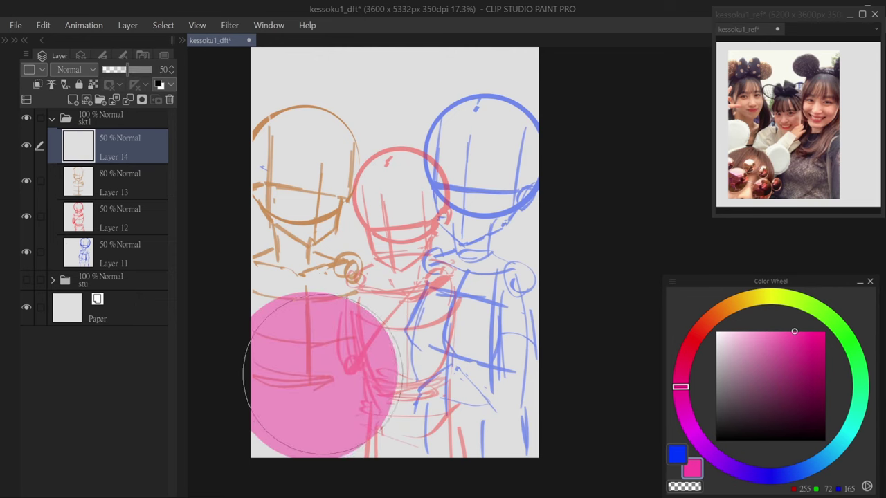
left_click_drag(253, 315, 326, 295)
- Draw two crossing face guide lines through the magenta head circle and save the file
key("minus")
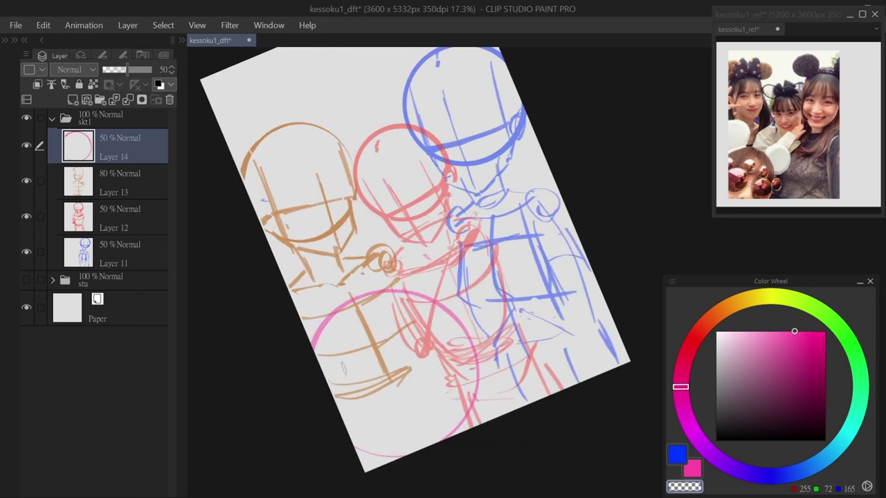
left_click_drag(326, 376, 465, 423)
key("asciicircum")
left_click_drag(332, 413, 383, 324)
scroll(299, 471, "down", 3)
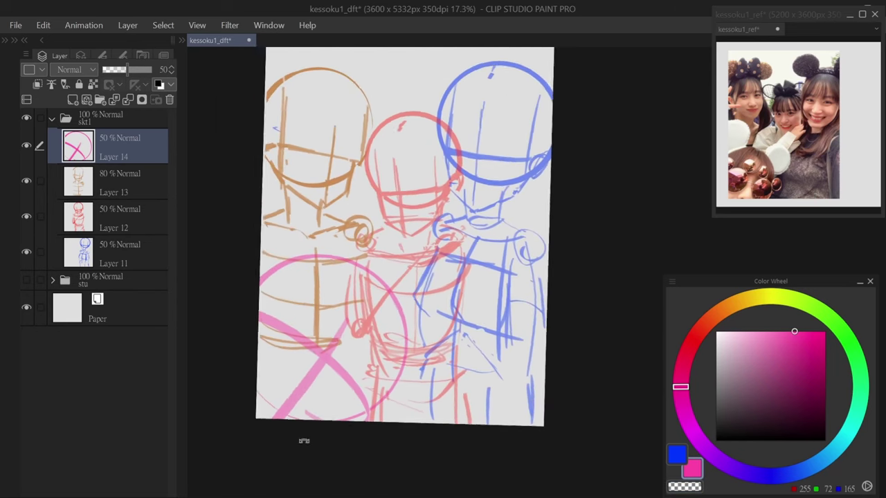
scroll(386, 418, "up", 1)
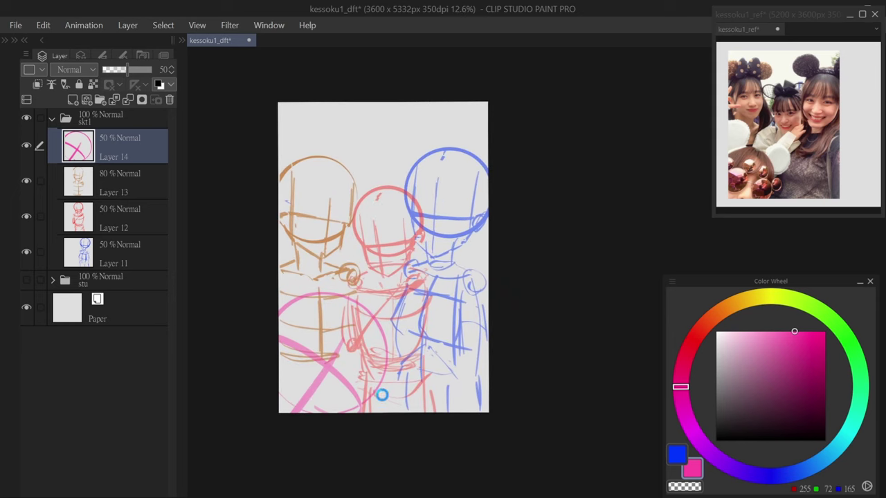
key("ctrl+s")
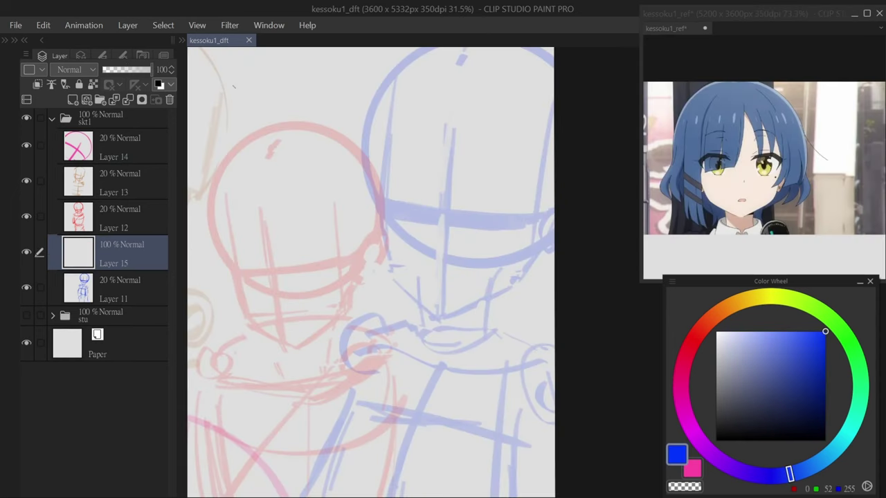
- On Layer 15, draw the blue face's jawline from both cheeks down to a pointed chin, refining the strokes
left_click_drag(370, 270, 349, 296)
scroll(364, 263, "up", 3)
left_click_drag(352, 225, 388, 342)
mouse_move(370, 294)
left_mouse_down()
mouse_move(398, 357)
mouse_move(457, 398)
left_mouse_up()
scroll(524, 372, "down", 2)
left_click_drag(524, 372, 502, 316)
scroll(502, 316, "up", 2)
mouse_move(438, 311)
left_mouse_down()
mouse_move(513, 276)
mouse_move(564, 220)
mouse_move(536, 258)
left_mouse_up()
scroll(471, 253, "down", 2)
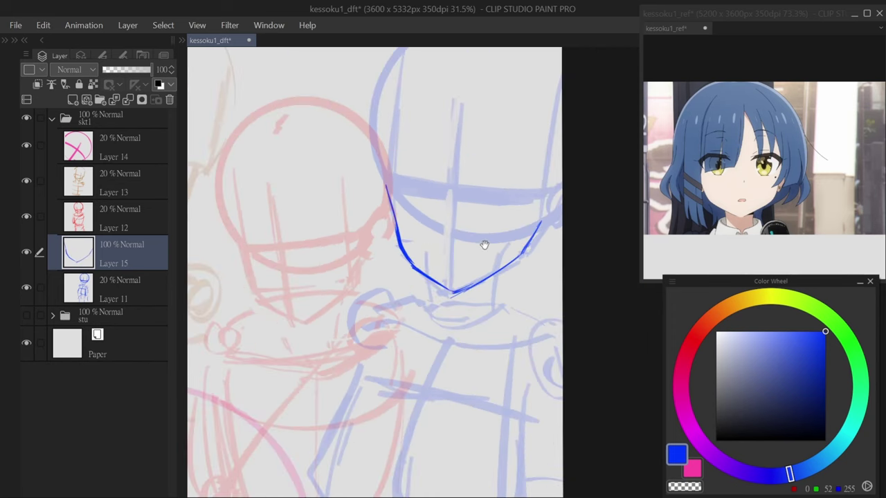
scroll(484, 245, "up", 2)
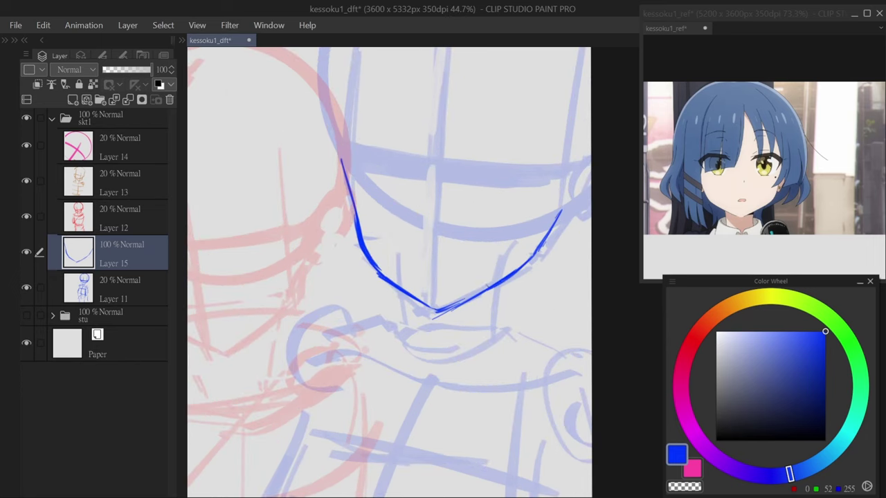
scroll(490, 272, "down", 2)
scroll(490, 271, "up", 3)
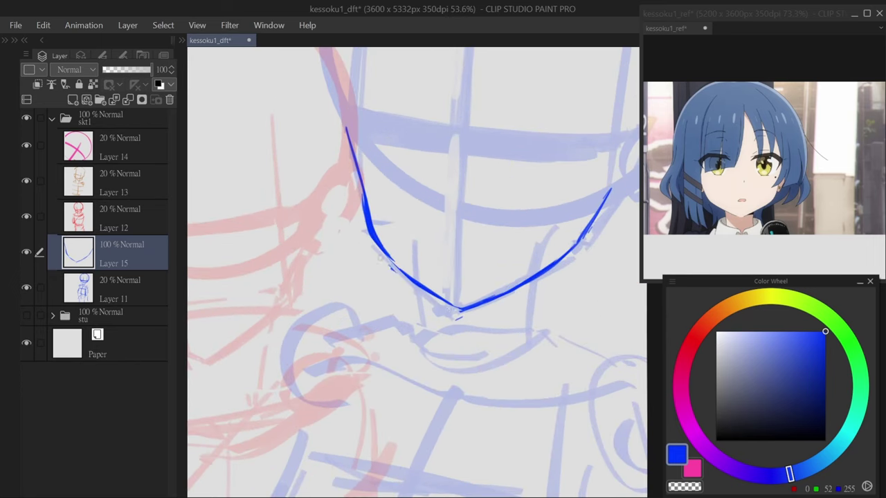
scroll(459, 315, "down", 4)
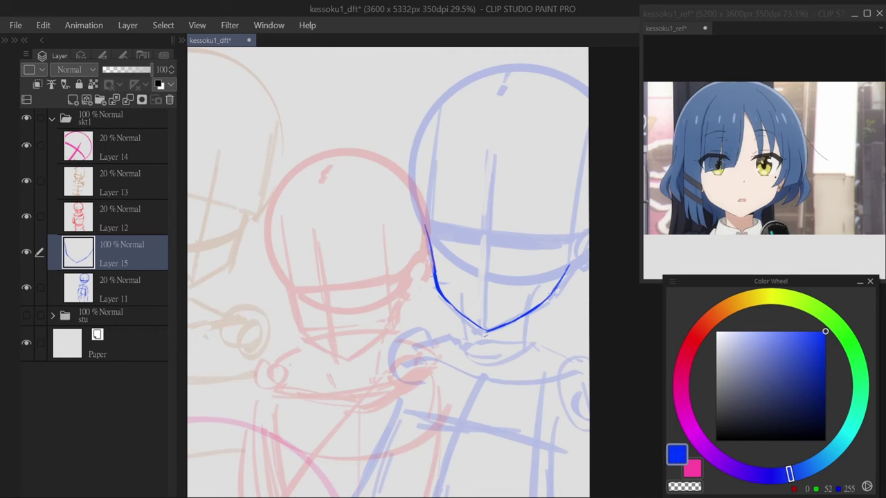
- Draw a small nose mark and a slightly open smiling mouth on the blue face
scroll(489, 237, "up", 3)
mouse_move(507, 244)
left_mouse_down()
mouse_move(506, 257)
mouse_move(345, 317)
left_mouse_up()
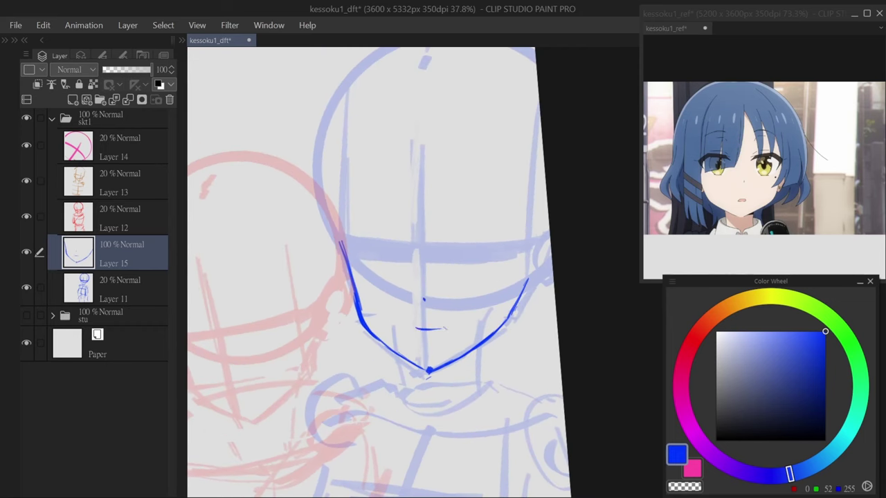
left_click_drag(412, 329, 443, 331)
left_click_drag(470, 258, 466, 273)
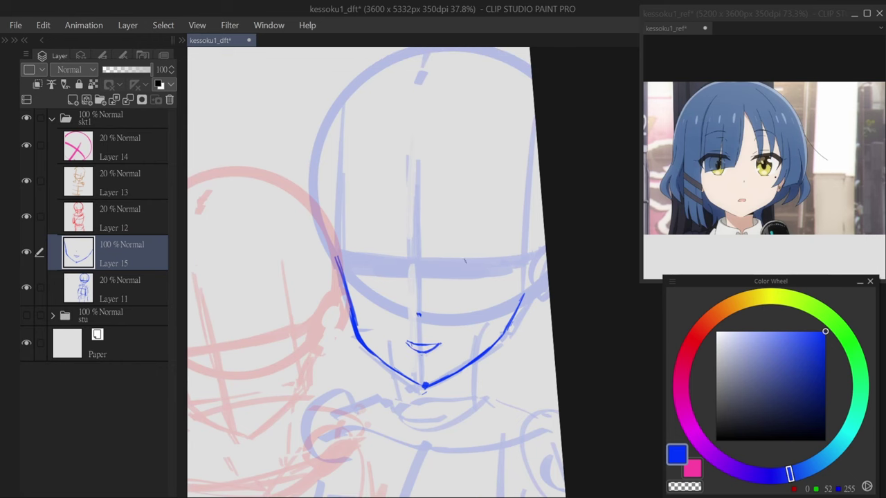
- On Layer 11, cut the blue eye line down to two solid blocks marking the eye positions
key("alt+bracketleft")
left_click_drag(398, 256, 405, 286)
left_click_drag(347, 232, 349, 277)
mouse_move(478, 260)
left_mouse_down()
mouse_move(465, 281)
mouse_move(443, 284)
left_mouse_up()
left_click_drag(512, 246, 514, 276)
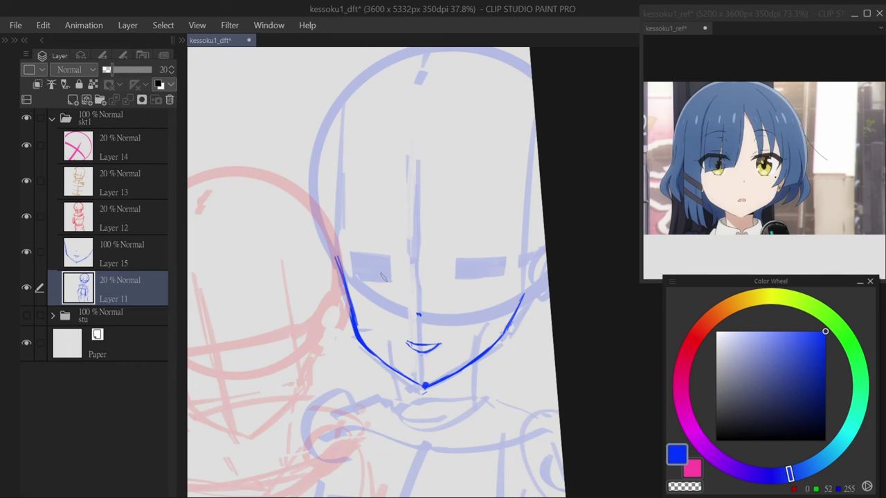
left_click_drag(393, 264, 374, 288)
left_click_drag(459, 254, 474, 282)
- Check the fit of the drawn blue face lines with the Transform command and accept it
scroll(505, 279, "down", 3)
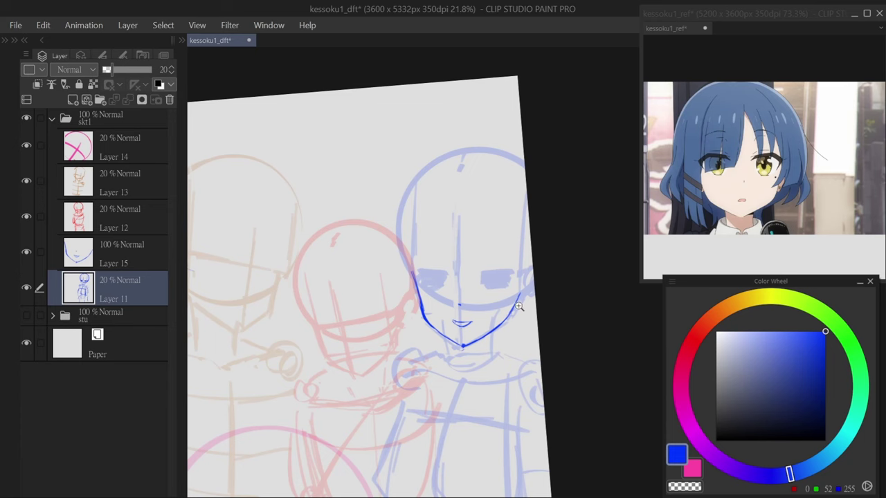
scroll(519, 307, "up", 2)
left_click(519, 304, "ctrl")
key("ctrl+t")
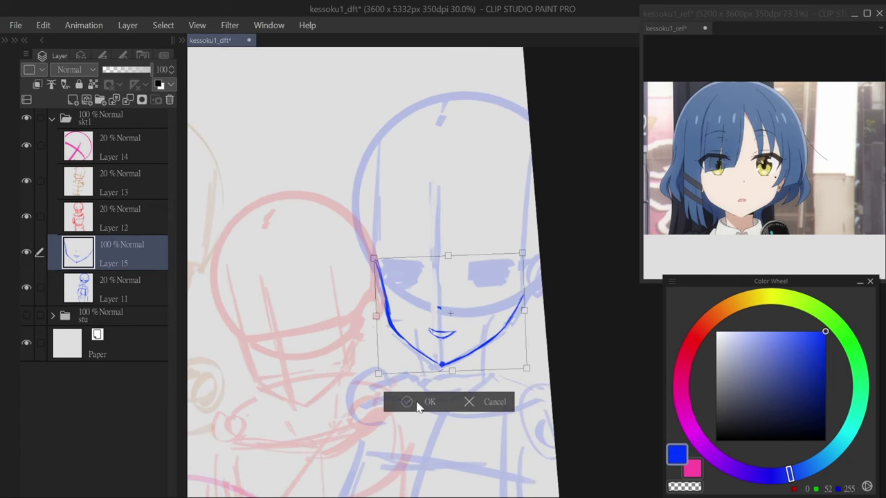
left_click(418, 405)
- Select the blue construction head on Layer 11 and adjust its fit around the drawn face with Transform
left_click(124, 289)
mouse_move(332, 48)
left_mouse_down()
mouse_move(494, 364)
mouse_move(350, 56)
left_mouse_up()
key("ctrl+t")
left_click(390, 409)
left_click_drag(453, 360, 498, 357)
key("ctrl+t")
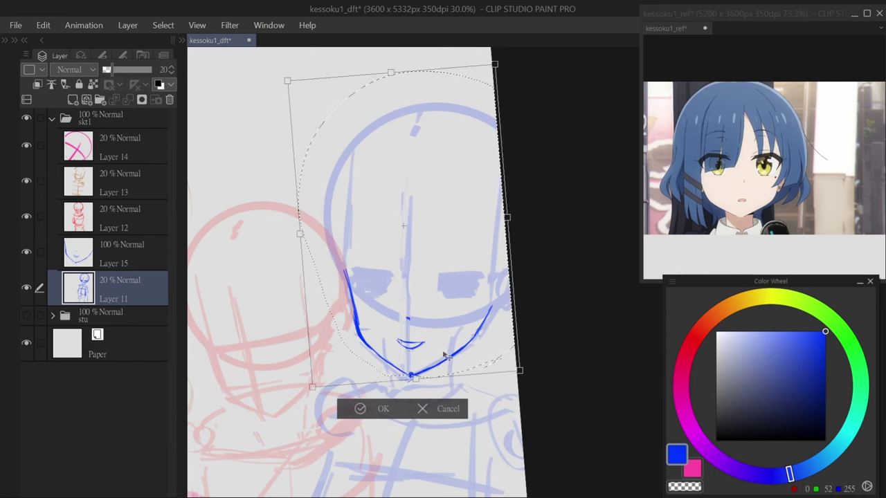
left_click(402, 408)
- On Layer 15, draw the blue face's right-hand eye with upper lashes, lower lid, iris and pupil
scroll(381, 388, "down", 2)
scroll(430, 312, "up", 3)
left_click(508, 282, "ctrl")
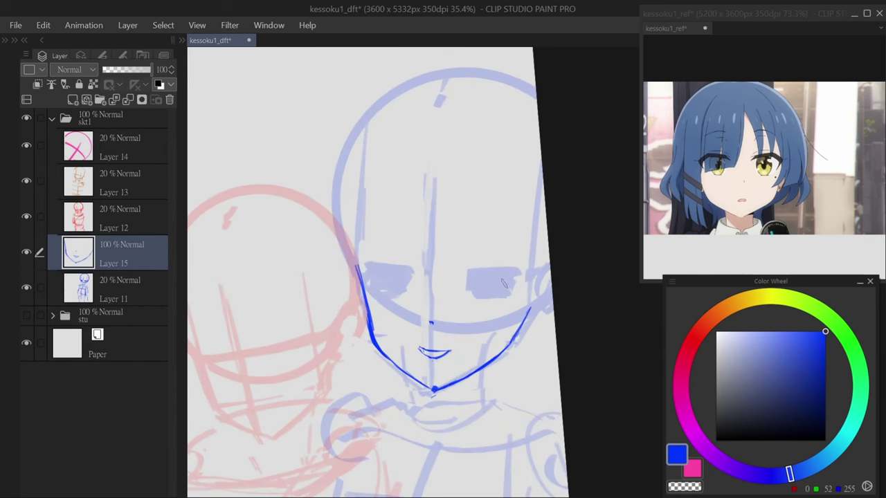
scroll(508, 282, "up", 4)
mouse_move(446, 243)
left_mouse_down()
mouse_move(519, 223)
mouse_move(562, 227)
mouse_move(512, 235)
left_mouse_up()
left_click_drag(576, 246, 545, 268)
mouse_move(454, 226)
left_mouse_down()
mouse_move(543, 220)
mouse_move(433, 249)
left_mouse_up()
left_click_drag(471, 283, 514, 283)
left_click_drag(466, 226, 471, 280)
left_click_drag(528, 232, 518, 284)
left_click_drag(490, 254, 495, 247)
scroll(495, 252, "down", 1)
- Draw the blue face's left-hand eye with lashes, lower lid, iris and pupil, and mark the mole under the right-hand eye
left_click_drag(337, 249, 404, 254)
mouse_move(315, 273)
left_mouse_down()
mouse_move(350, 252)
mouse_move(328, 290)
mouse_move(404, 309)
left_mouse_up()
left_click_drag(401, 256, 417, 268)
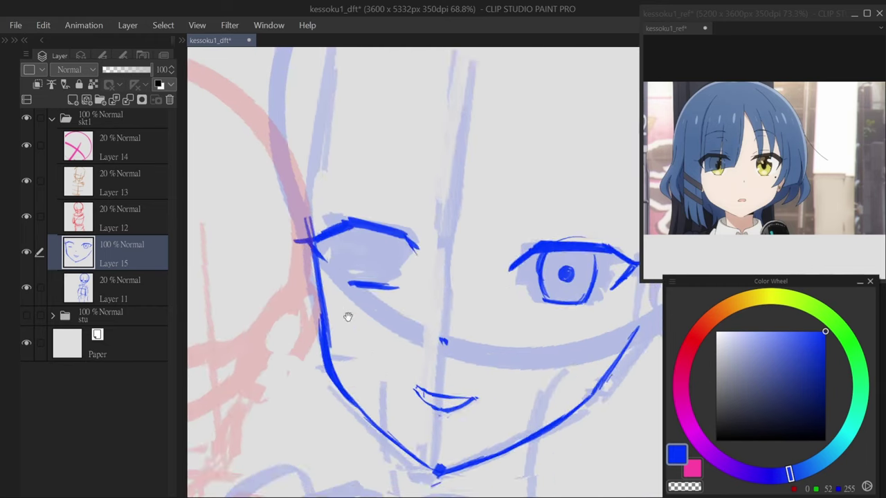
scroll(460, 324, "down", 1)
scroll(460, 324, "up", 2)
left_click_drag(332, 208, 342, 269)
left_click_drag(359, 233, 366, 244)
left_click_drag(400, 216, 392, 266)
scroll(488, 279, "down", 10)
scroll(487, 279, "up", 10)
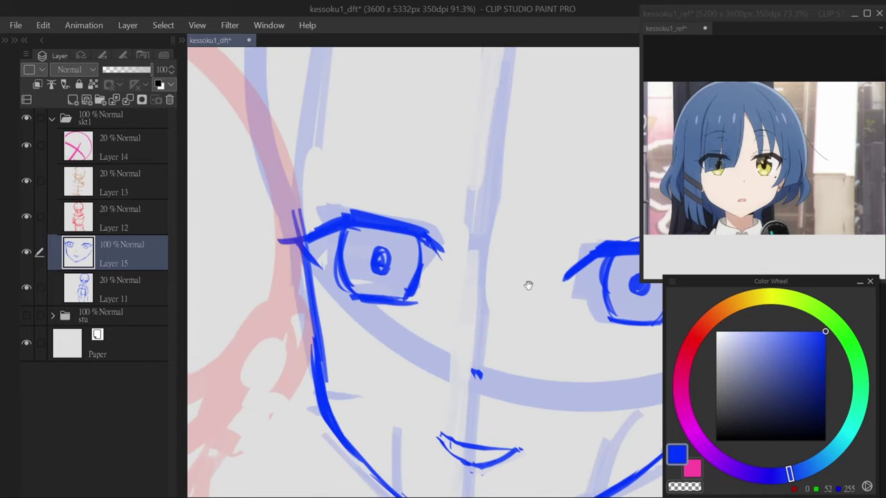
left_click_drag(520, 301, 488, 279)
scroll(489, 279, "down", 6)
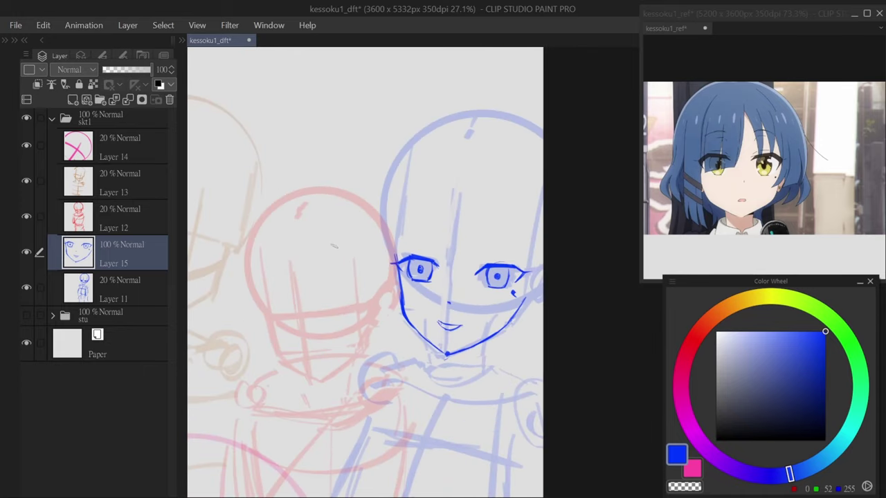
- Sketch the blue character's hair outline and side locks down the left-hand side of the face, undoing stray strokes
mouse_move(434, 126)
left_mouse_down()
mouse_move(355, 268)
mouse_move(367, 285)
mouse_move(362, 297)
left_mouse_up()
key("ctrl+z")
left_click_drag(382, 202, 374, 305)
left_click_drag(409, 218, 397, 379)
key("ctrl+z")
left_click_drag(394, 183, 376, 332)
left_click_drag(398, 335, 407, 355)
left_click_drag(377, 256, 399, 312)
mouse_move(364, 285)
left_mouse_down()
mouse_move(357, 338)
mouse_move(388, 363)
left_mouse_up()
key("ctrl+z")
key("ctrl+z")
left_click_drag(377, 328, 372, 349)
- Draw the blue character's fringe from the crown to just above the eyes, leaving a parting over the forehead
left_click_drag(441, 142, 411, 246)
left_click_drag(413, 247, 459, 250)
left_click_drag(401, 148, 477, 125)
key("ctrl+z")
left_click_drag(476, 129, 425, 155)
left_click_drag(479, 166, 458, 264)
left_click_drag(428, 168, 414, 254)
left_click_drag(481, 142, 483, 151)
left_click_drag(475, 198, 463, 264)
- Add long fringe strands and a side lock down the right-hand side of the blue face
mouse_move(488, 166)
left_mouse_down()
mouse_move(502, 259)
mouse_move(493, 263)
mouse_move(520, 272)
left_mouse_up()
left_click_drag(518, 154, 537, 253)
left_click_drag(523, 186, 511, 313)
mouse_move(495, 320)
left_mouse_down()
mouse_move(527, 293)
mouse_move(524, 322)
left_mouse_up()
- Draw the top outline of the blue hair and add strands radiating from the crown
left_click_drag(493, 129, 539, 149)
key("ctrl+z")
mouse_move(435, 121)
left_mouse_down()
mouse_move(487, 104)
mouse_move(485, 110)
left_mouse_up()
left_click_drag(489, 114, 538, 138)
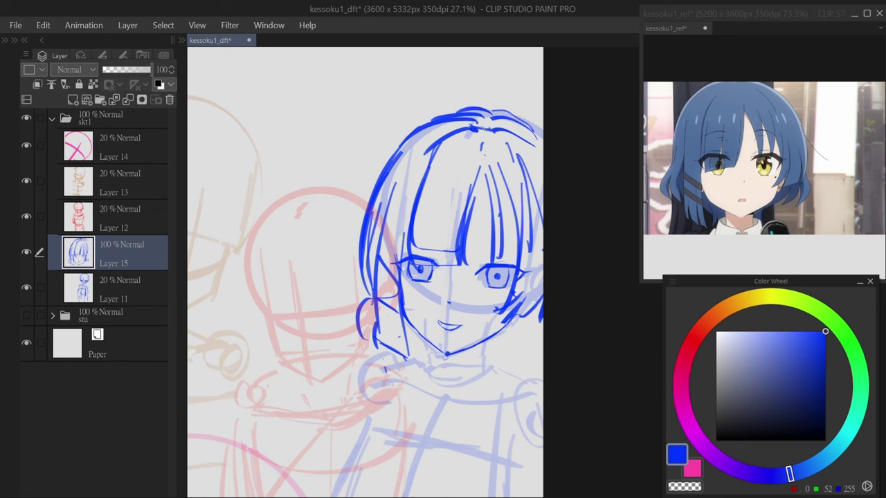
mouse_move(439, 125)
left_mouse_down()
mouse_move(519, 112)
mouse_move(396, 173)
left_mouse_up()
left_click_drag(470, 134, 511, 154)
- Fill out the blue character's right-hand side lock and draw the neck with its base line under the chin
left_click_drag(544, 275, 516, 313)
scroll(502, 287, "down", 2)
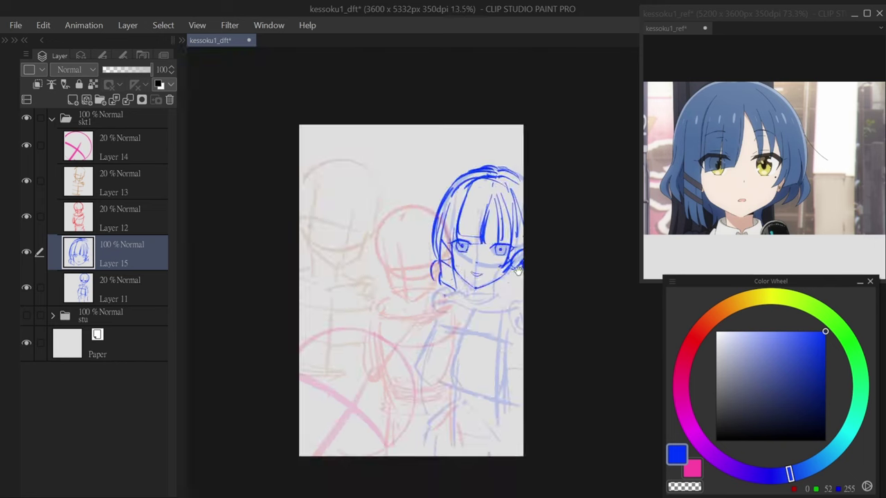
scroll(503, 288, "up", 2)
mouse_move(463, 297)
left_mouse_down()
mouse_move(444, 280)
mouse_move(449, 296)
mouse_move(485, 276)
left_mouse_up()
- Switch to a bright red drawing colour and add a new layer directly above the red construction layer
left_click(136, 217)
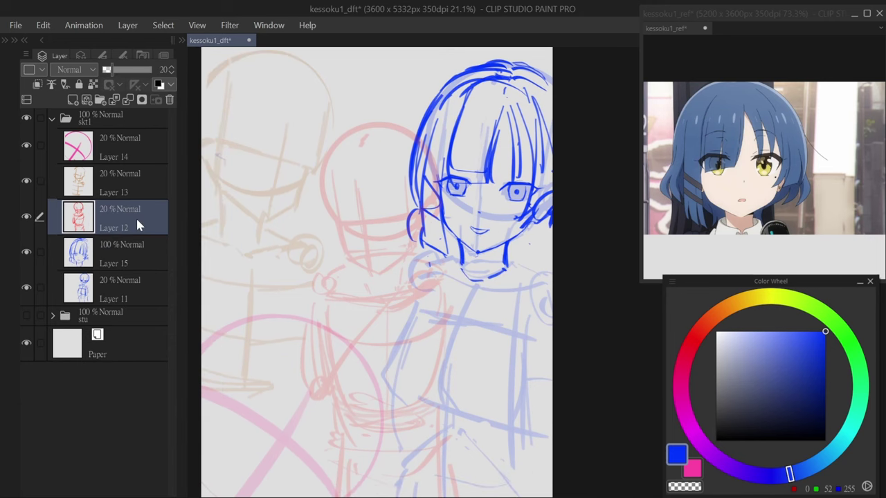
left_click(695, 338)
scroll(304, 170, "up", 3)
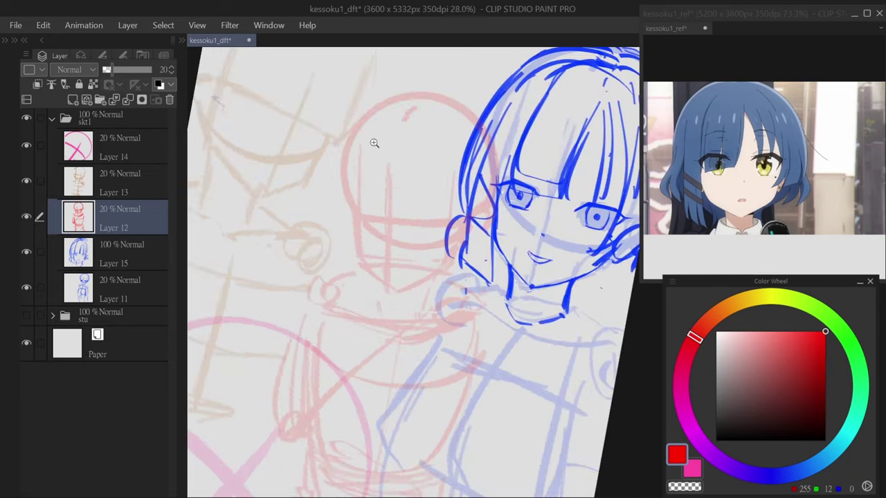
key("ctrl+shift+n")
- Draw the red character's left-hand head contour, cheek and jawline to a pointed chin, undoing stray strokes
mouse_move(365, 108)
left_mouse_down()
mouse_move(352, 235)
mouse_move(374, 337)
left_mouse_up()
scroll(352, 235, "up", 2)
key("ctrl+z")
mouse_move(351, 238)
left_mouse_down()
mouse_move(372, 329)
mouse_move(391, 363)
mouse_move(431, 383)
left_mouse_up()
left_click_drag(475, 339, 450, 311)
mouse_move(352, 289)
left_mouse_down()
mouse_move(404, 345)
mouse_move(395, 339)
mouse_move(501, 280)
left_mouse_up()
key("ctrl+z")
mouse_move(405, 347)
left_mouse_down()
mouse_move(489, 305)
mouse_move(487, 334)
left_mouse_up()
scroll(319, 195, "down", 2)
scroll(436, 313, "down", 2)
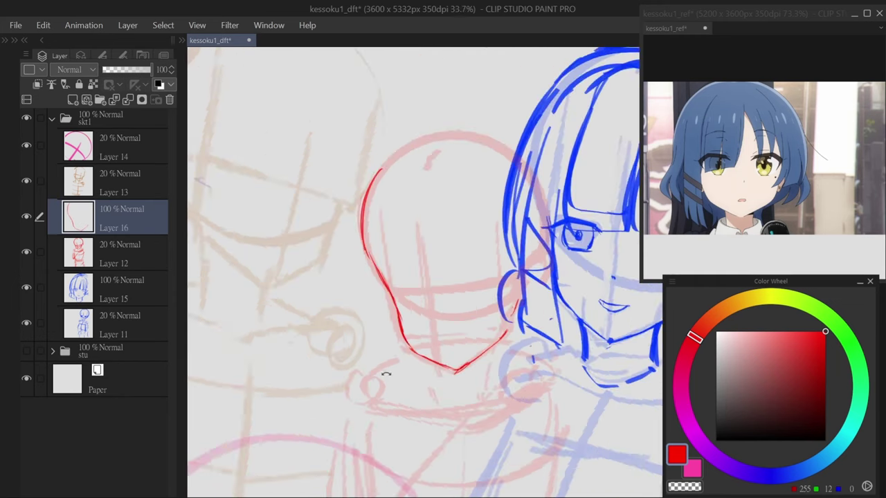
- Draw the red face's nose dot, small open mouth and right-hand ear
scroll(437, 313, "up", 2)
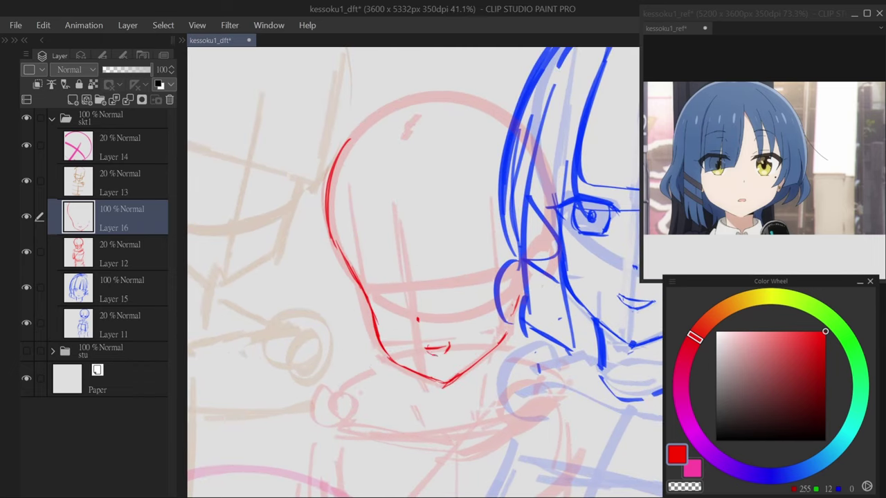
left_click_drag(426, 348, 450, 345)
left_click_drag(531, 276, 544, 286)
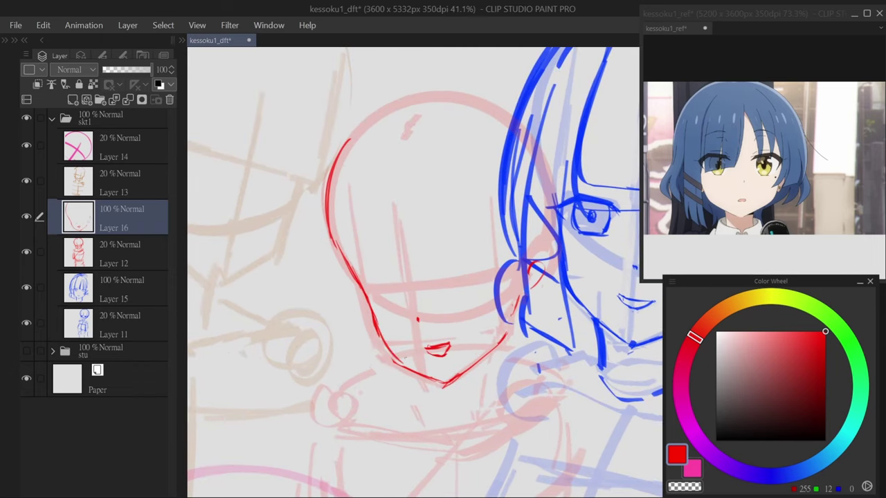
- Redraw the red head's left-hand side as a fuller curve separate from the jawline
key("ctrl+z")
left_click_drag(353, 135, 325, 284)
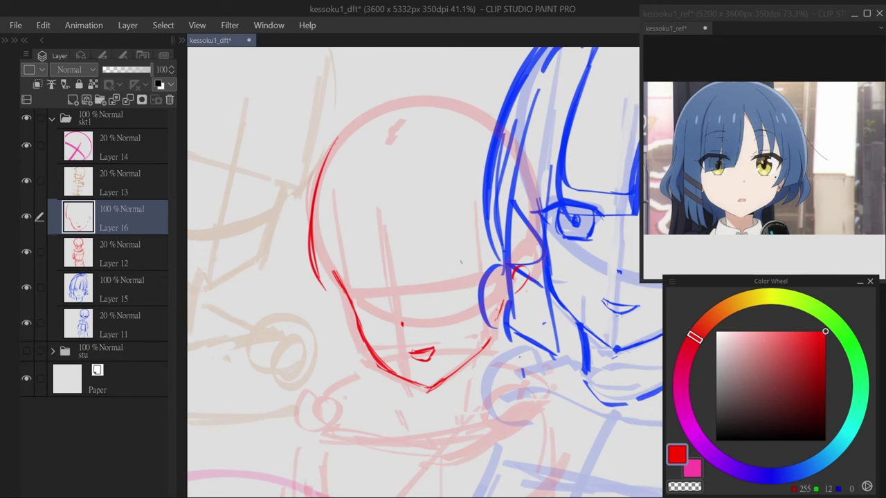
- Block in both of the red character's eye shapes as solid patches on the faded red construction layer
key("alt+bracketleft")
mouse_move(444, 284)
left_mouse_down()
mouse_move(485, 276)
mouse_move(479, 303)
left_mouse_up()
mouse_move(356, 294)
left_mouse_down()
mouse_move(380, 301)
mouse_move(363, 317)
left_mouse_up()
key("c")
key("c")
scroll(408, 298, "down", 5)
scroll(425, 297, "up", 5)
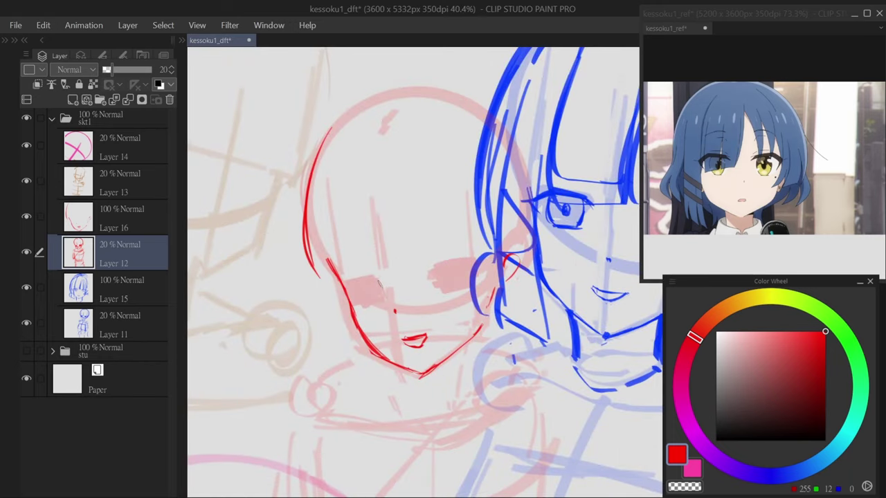
- On the bright red sketch layer, draw the right-hand eye with upper lash line, lower lid, iris and pupil dot
key("alt+bracketright")
scroll(463, 267, "up", 3)
left_click_drag(425, 268, 517, 266)
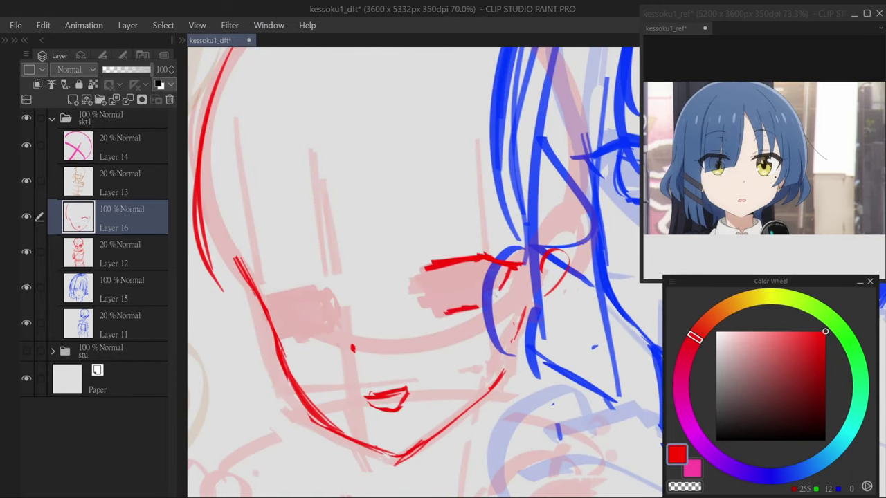
mouse_move(434, 268)
left_mouse_down()
mouse_move(412, 291)
mouse_move(453, 310)
left_mouse_up()
left_click_drag(416, 277, 460, 255)
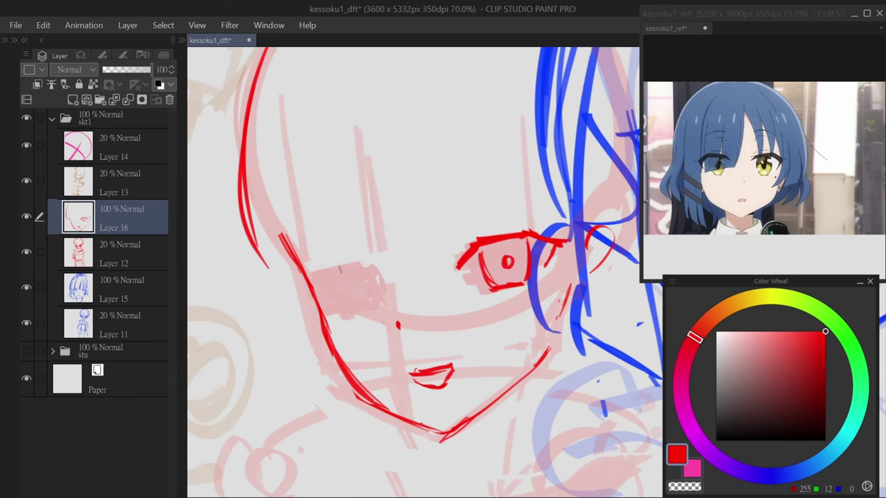
- Draw the red character's left-hand eye with iris, pupil and thick upper lash, undoing stray cheek strokes
mouse_move(360, 264)
left_mouse_down()
mouse_move(290, 284)
mouse_move(332, 314)
left_mouse_up()
left_click_drag(357, 270, 370, 307)
left_click_drag(283, 238, 315, 309)
mouse_move(304, 275)
left_mouse_down()
mouse_move(337, 353)
mouse_move(380, 404)
left_mouse_up()
key("ctrl+z")
key("ctrl+z")
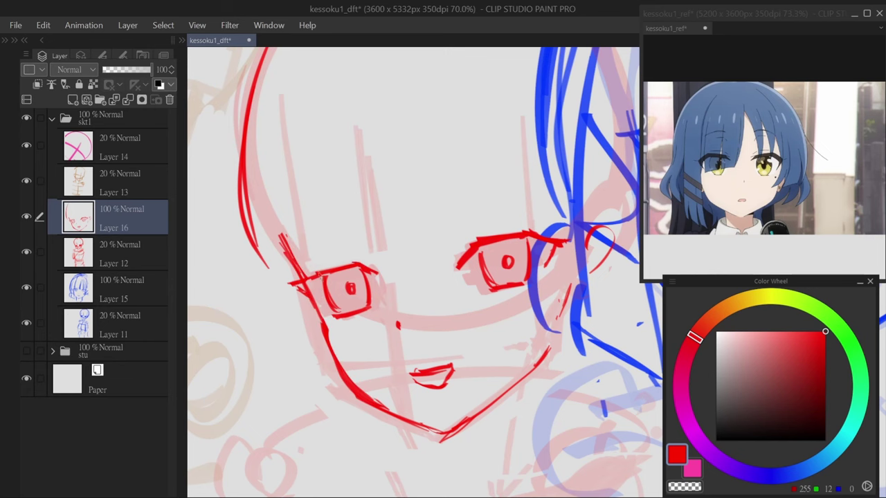
left_click_drag(362, 268, 289, 296)
- Select the red character's left-hand eye and adjust it with Transform
scroll(346, 291, "down", 5)
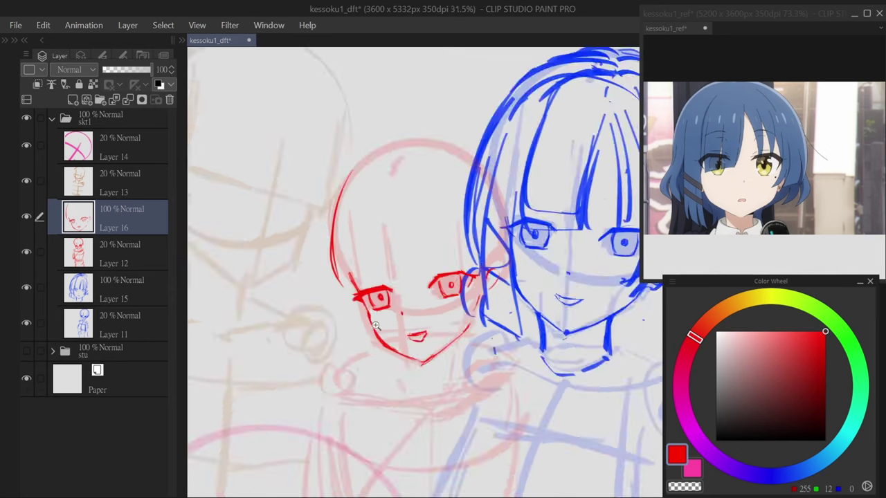
scroll(346, 263, "up", 4)
left_click_drag(346, 263, 380, 319)
key("ctrl+t")
key("Return")
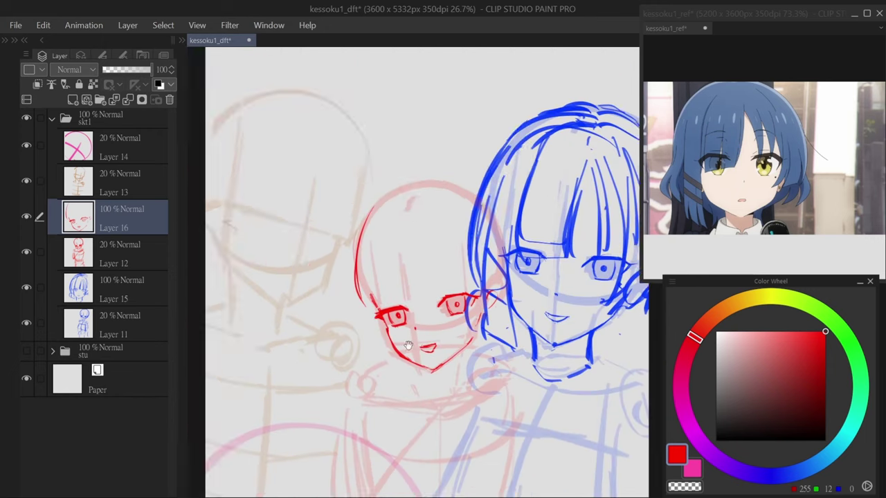
- Draw the red character's central and right-hand fringe locks, curving from the crown down to the eyes
scroll(346, 290, "down", 3)
scroll(346, 290, "up", 2)
left_click_drag(340, 198, 367, 315)
left_click_drag(394, 183, 381, 325)
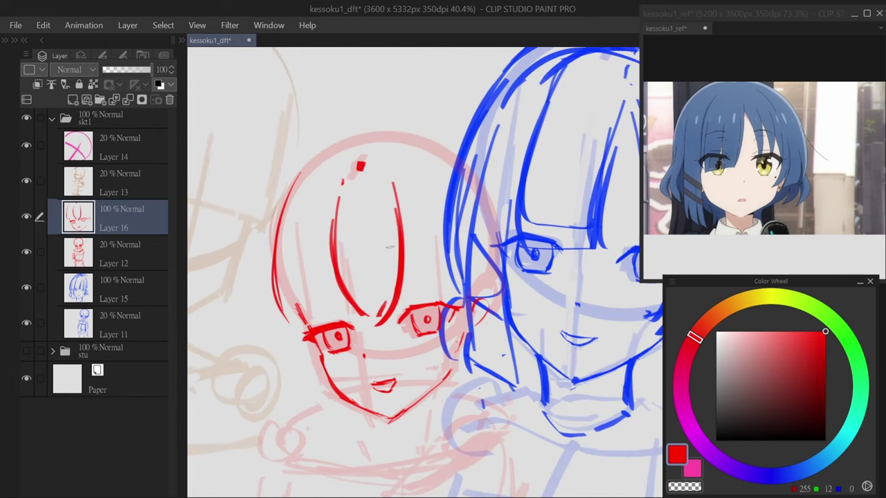
mouse_move(342, 208)
left_mouse_down()
mouse_move(384, 303)
mouse_move(394, 298)
left_mouse_up()
left_click_drag(398, 188, 415, 297)
left_click_drag(440, 250, 417, 296)
left_click_drag(386, 159, 428, 201)
left_click_drag(462, 205, 454, 304)
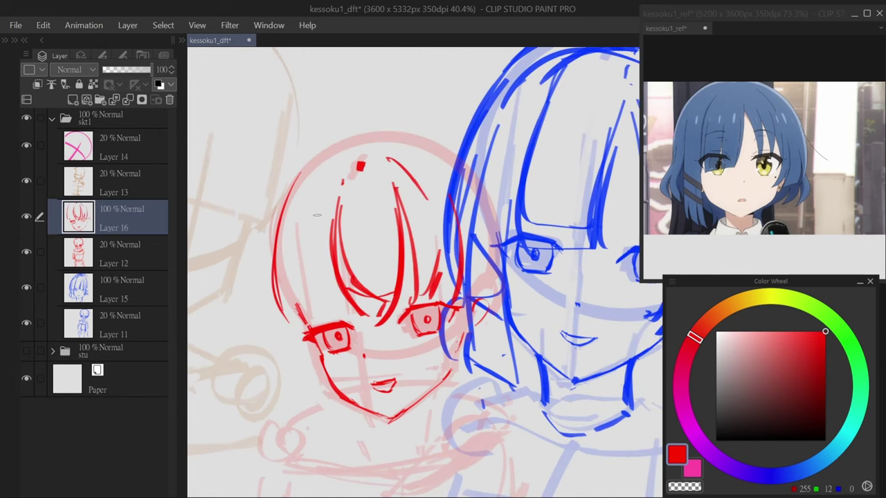
- Draw the red character's left-hand side locks, the outline over the crown and a looped side lock beside the right-hand ear
left_click_drag(298, 199, 277, 312)
left_click_drag(326, 198, 318, 321)
left_click_drag(289, 232, 257, 320)
left_click_drag(269, 200, 250, 266)
mouse_move(308, 162)
left_mouse_down()
mouse_move(278, 157)
mouse_move(358, 119)
left_mouse_up()
left_click_drag(257, 181, 435, 142)
left_click_drag(486, 239, 494, 321)
left_click_drag(478, 287, 471, 363)
left_click_drag(415, 346, 466, 259)
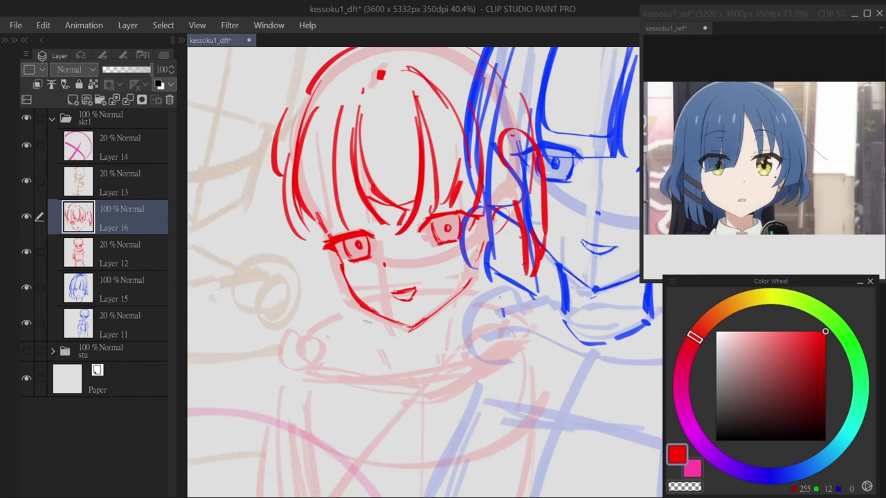
- Draw the red character's neck, shoulder slopes and collarbone lines, redoing the first shoulder strokes
left_click_drag(375, 313, 395, 352)
left_click_drag(451, 297, 447, 349)
left_click_drag(374, 318, 331, 343)
left_click_drag(461, 302, 531, 323)
key("ctrl+z")
key("ctrl+z")
left_click_drag(363, 306, 316, 329)
left_click_drag(459, 296, 518, 314)
left_click_drag(378, 345, 325, 357)
left_click_drag(444, 367, 526, 332)
scroll(431, 296, "down", 3)
scroll(430, 296, "up", 3)
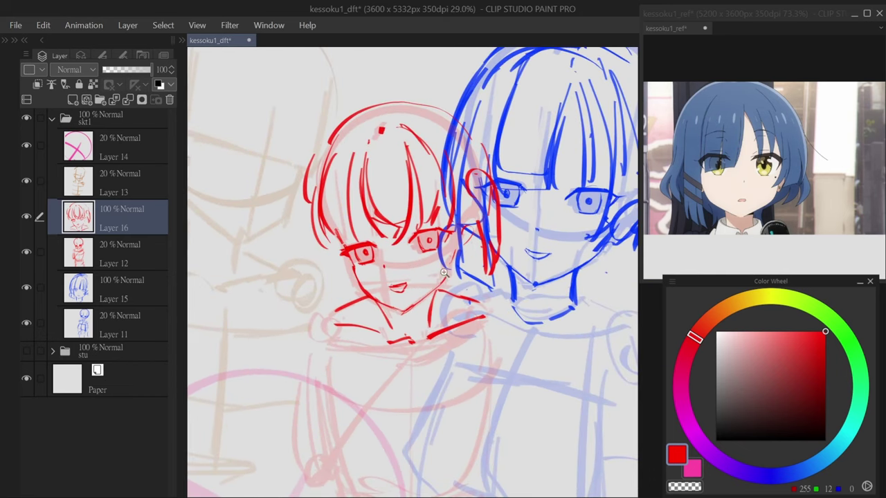
- Draw long hair strands falling past both of the red character's shoulders, undoing the first attempt on each side
left_click_drag(545, 215, 559, 394)
key("ctrl+z")
left_click_drag(540, 283, 539, 383)
mouse_move(374, 269)
left_mouse_down()
mouse_move(363, 366)
mouse_move(353, 370)
left_mouse_up()
key("ctrl+z")
left_click_drag(354, 321, 346, 406)
left_click_drag(360, 291, 428, 315)
- Add a new layer directly above the faded brown construction layer and set the drawing colour to ochre (167, 111, 18)
left_click(133, 187)
key("ctrl+shift+n")
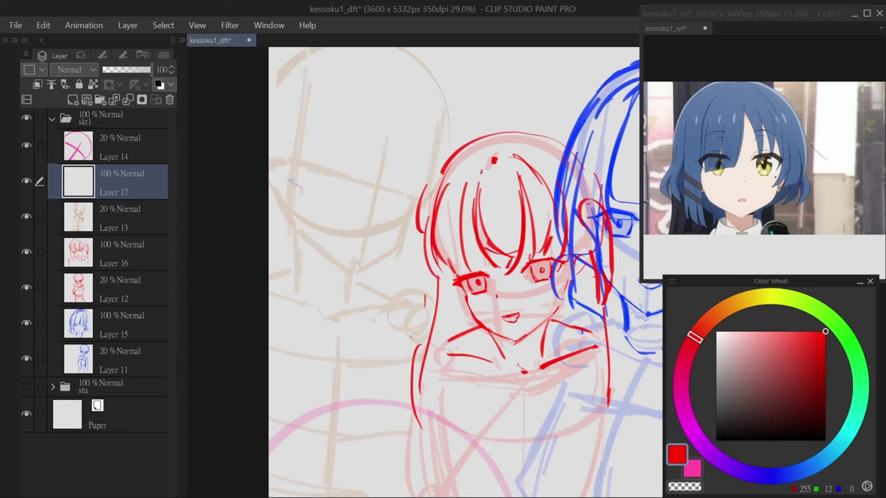
left_click(737, 303)
left_click(814, 369)
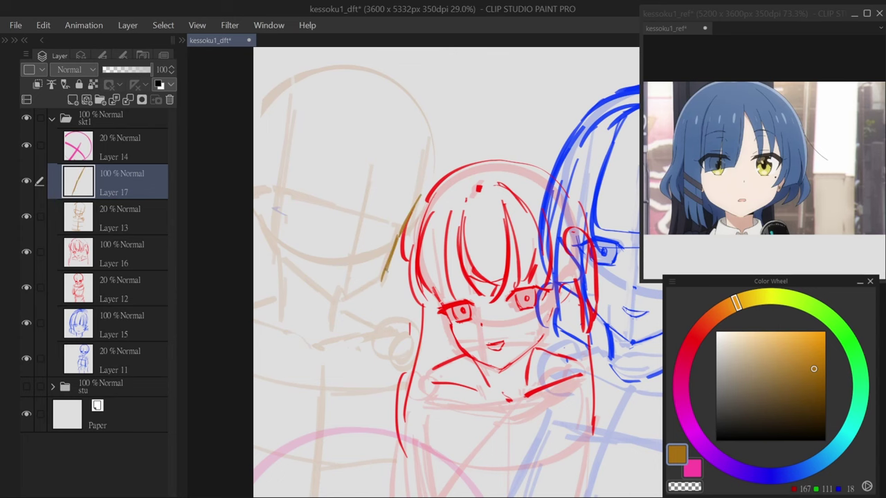
- Draw the ochre character's jawline to a pointed chin, with a nose dot and a small smiling mouth
left_click_drag(385, 275, 340, 304)
left_click_drag(281, 256, 339, 304)
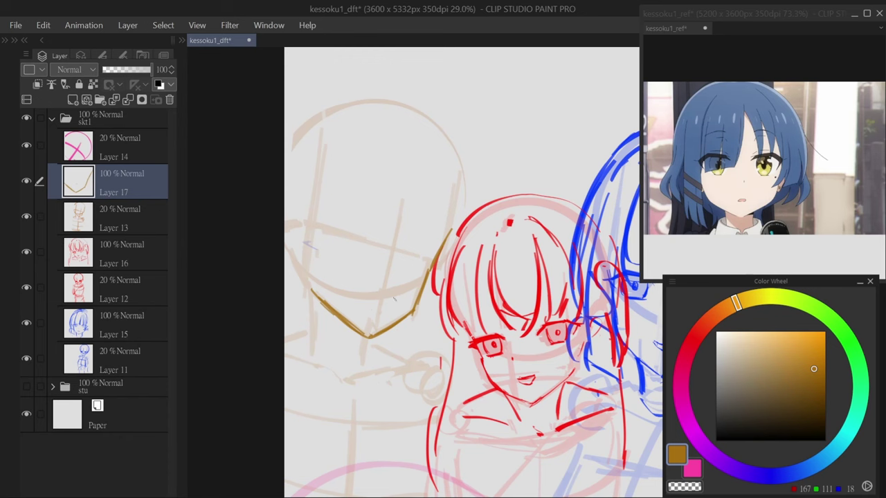
key("minus")
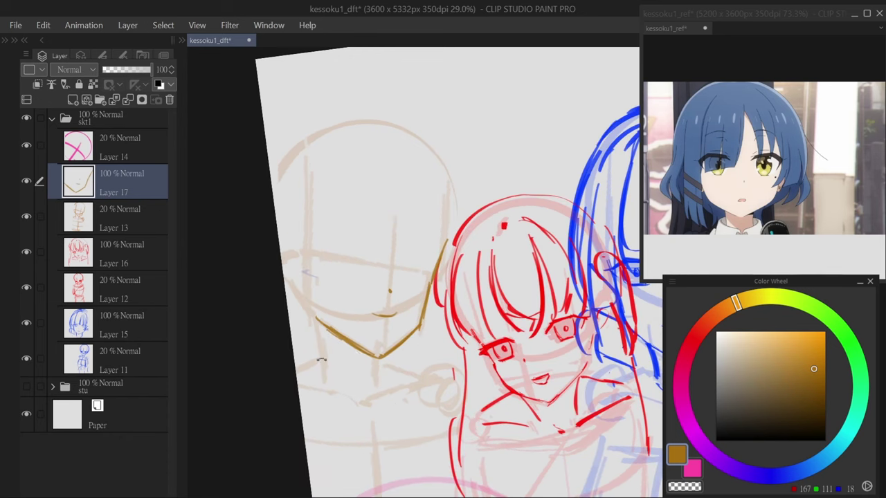
mouse_move(388, 354)
left_mouse_down()
mouse_move(339, 334)
mouse_move(346, 337)
mouse_move(299, 290)
left_mouse_up()
scroll(437, 320, "up", 3)
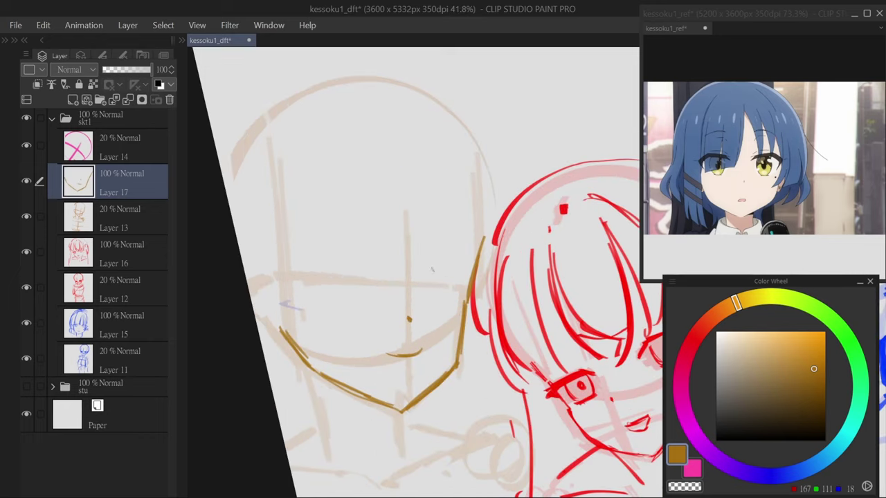
- Block in the ochre character's two round eye shapes on the faded brown construction layer
key("alt+bracketleft")
left_click_drag(322, 291, 343, 273)
left_click_drag(450, 294, 443, 273)
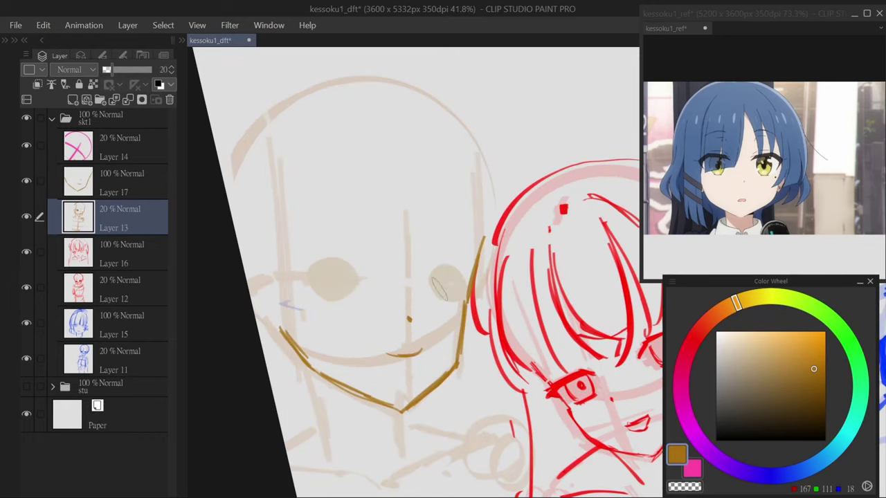
mouse_move(349, 273)
left_mouse_down()
mouse_move(311, 276)
mouse_move(357, 271)
mouse_move(350, 263)
left_mouse_up()
- On the ochre sketch layer, draw both eyes with upper lashes, round irises and pupil dots
key("alt+bracketright")
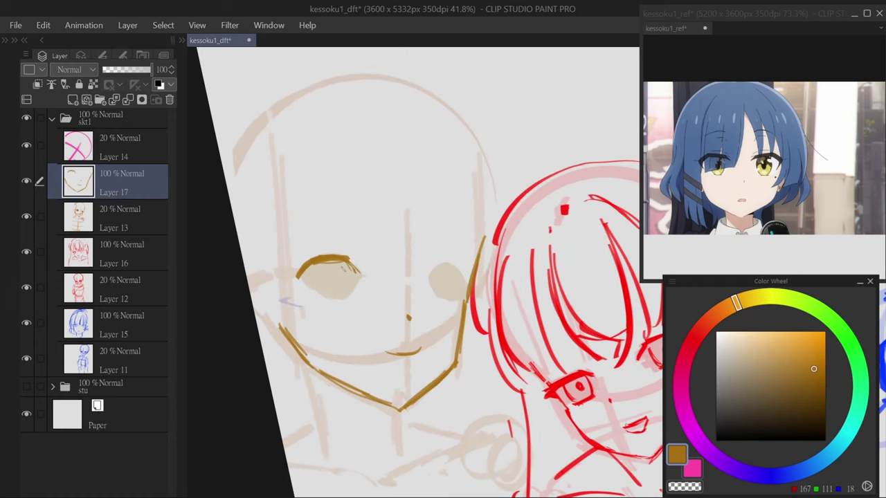
mouse_move(349, 214)
left_mouse_down()
mouse_move(338, 247)
mouse_move(327, 223)
left_mouse_up()
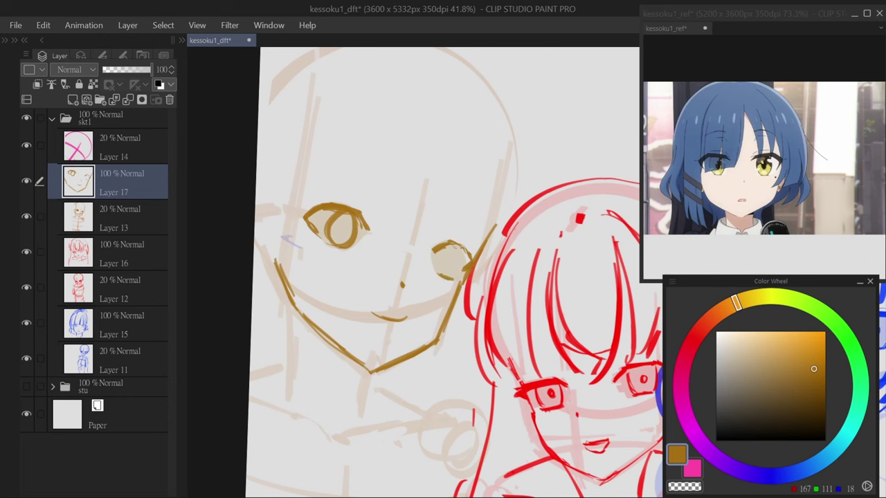
left_click_drag(450, 245, 439, 274)
left_click_drag(454, 244, 470, 256)
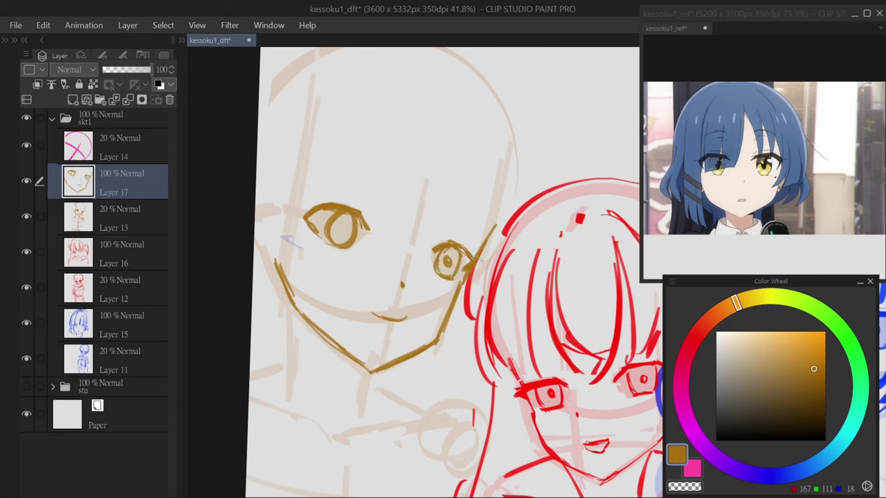
left_click(342, 230)
mouse_move(333, 210)
left_mouse_down()
mouse_move(327, 220)
mouse_move(357, 222)
left_mouse_up()
- Adjust the ochre character's eyes with Transform, selecting the right-hand eye for a separate adjustment
key("c")
key("ctrl+minus")
key("ctrl+t")
key("Return")
left_click_drag(457, 251, 463, 280)
key("ctrl+t")
key("Return")
- Draw a triangular tuft above the ochre character's head and the fringe strands across the forehead
left_click_drag(407, 119, 450, 121)
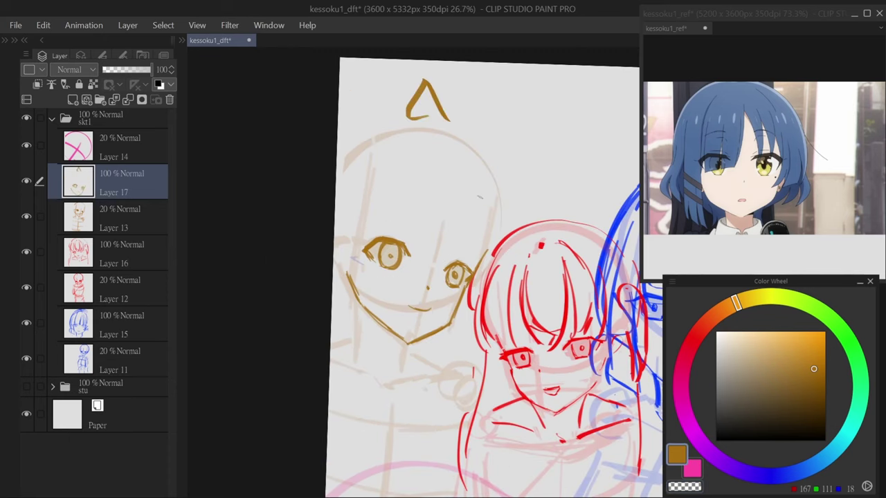
key("ctrl+minus")
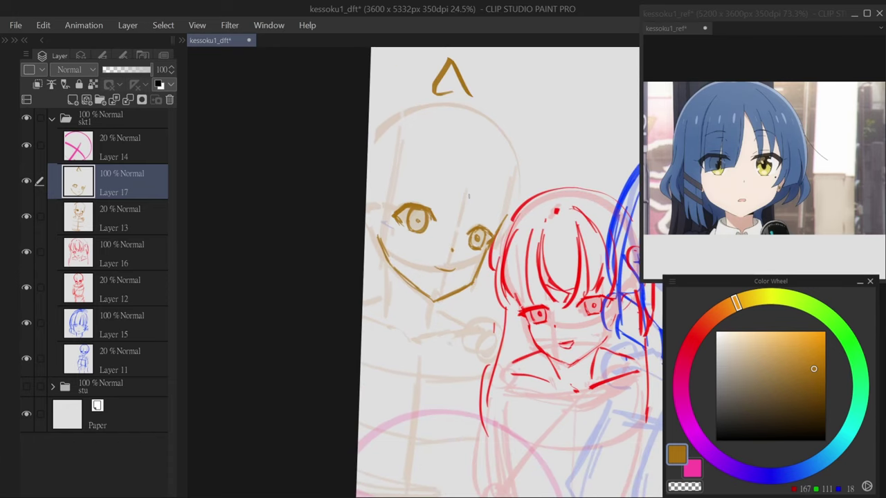
left_click_drag(446, 135, 431, 198)
mouse_move(482, 165)
left_mouse_down()
mouse_move(464, 216)
mouse_move(449, 210)
left_mouse_up()
left_click_drag(489, 186, 474, 212)
left_click_drag(429, 132, 398, 195)
left_click_drag(403, 138, 384, 200)
- Draw the ochre character's head contour, side locks and hanging side ponytail, plus the neck and shoulder lines
left_click_drag(509, 142, 495, 228)
left_click_drag(418, 102, 368, 147)
left_click_drag(510, 142, 547, 183)
left_click_drag(542, 197, 511, 335)
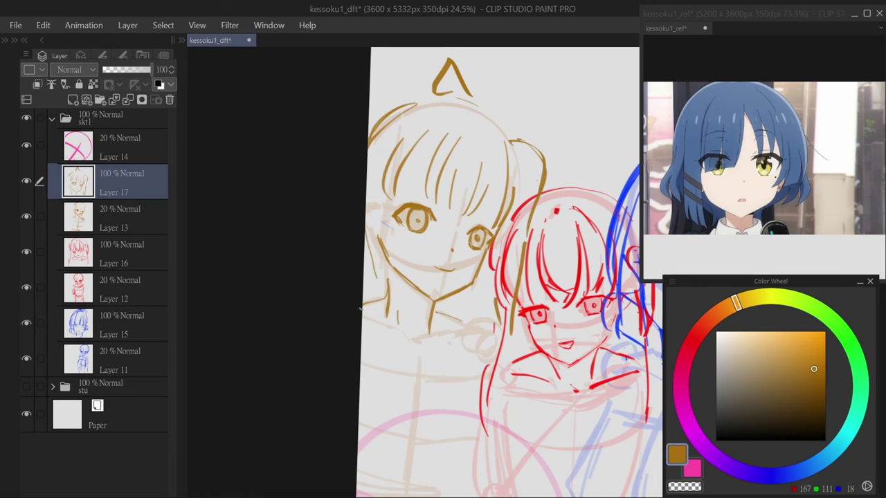
mouse_move(484, 450)
left_mouse_down()
mouse_move(439, 335)
mouse_move(425, 333)
left_mouse_up()
- Add a new layer above the faded pink construction layer and switch to the pink drawing colour
scroll(457, 377, "down", 4)
key("ctrl+shift+n")
key("x")
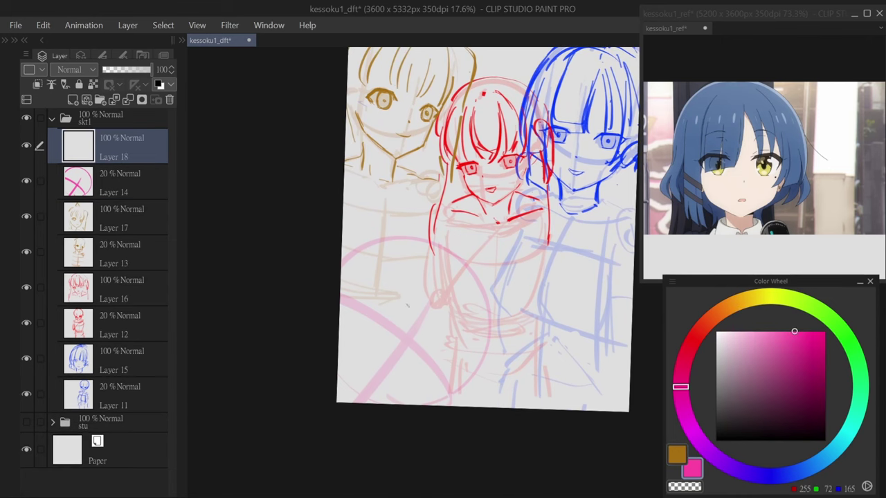
- Draw the pink character's first large central hair locks from the crown down, undoing the strokes that miss
left_click_drag(484, 229, 422, 263)
left_click_drag(451, 238, 428, 329)
left_click_drag(491, 263, 465, 339)
key("ctrl+z")
left_click_drag(457, 236, 440, 347)
key("ctrl+z")
left_click_drag(497, 263, 443, 350)
- Fill out the pink character's head with side locks and the outer hair outline, and add facial marks below the fringe
left_click_drag(460, 239, 401, 342)
left_click_drag(419, 238, 384, 331)
left_click_drag(509, 276, 477, 360)
left_click_drag(520, 304, 495, 369)
left_click_drag(502, 223, 454, 272)
left_click_drag(534, 298, 511, 379)
left_click_drag(421, 300, 393, 367)
left_click_drag(485, 334, 478, 332)
left_click_drag(507, 343, 506, 368)
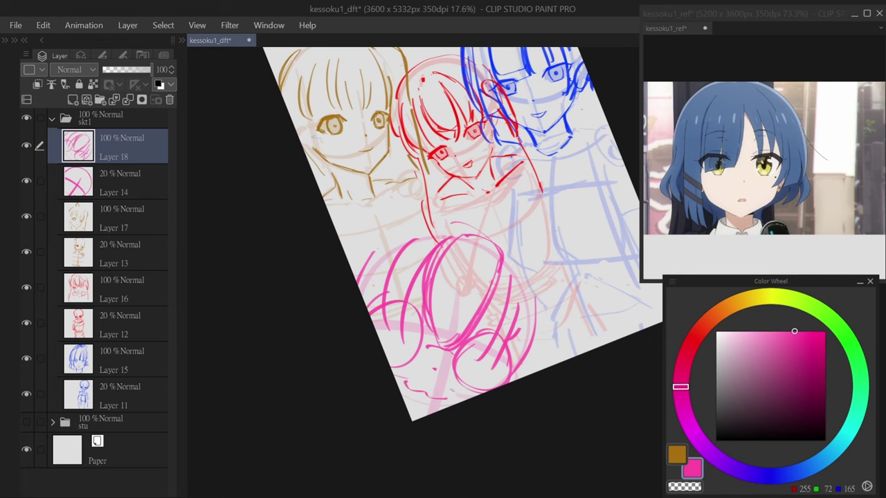
left_click_drag(418, 233, 367, 263)
left_click_drag(533, 288, 519, 380)
scroll(462, 234, "down", 3)
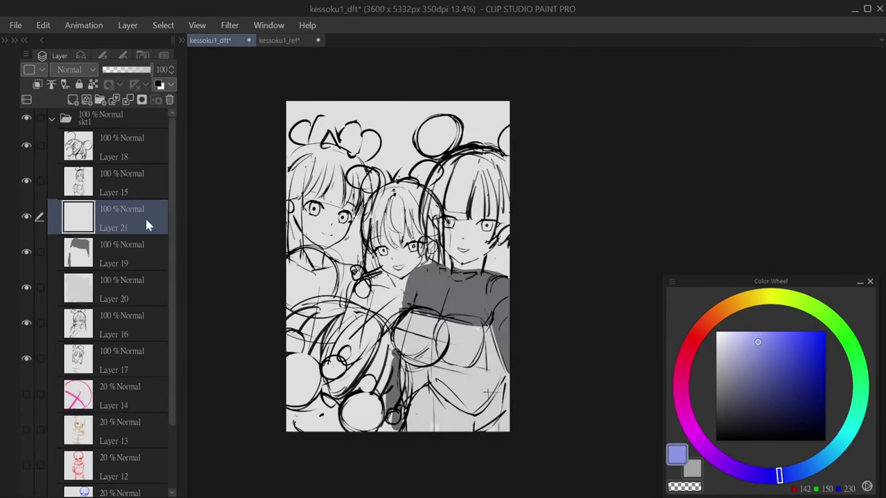
- Paint the tall character's bobbed hair flat periwinkle blue (142, 150, 230) beneath the line sketch
key("ctrl+plus")
left_click_drag(443, 154, 410, 262)
mouse_move(415, 173)
left_mouse_down()
mouse_move(424, 264)
mouse_move(457, 153)
mouse_move(484, 228)
left_mouse_up()
mouse_move(488, 146)
left_mouse_down()
mouse_move(478, 200)
mouse_move(495, 235)
left_mouse_up()
mouse_move(502, 159)
left_mouse_down()
mouse_move(512, 232)
mouse_move(533, 246)
left_mouse_up()
left_click_drag(495, 135, 454, 149)
- Paint the blue-haired character's face and neck pale cream (255, 243, 236) on a new layer above the dark top, and add another layer
key("alt+bracketleft")
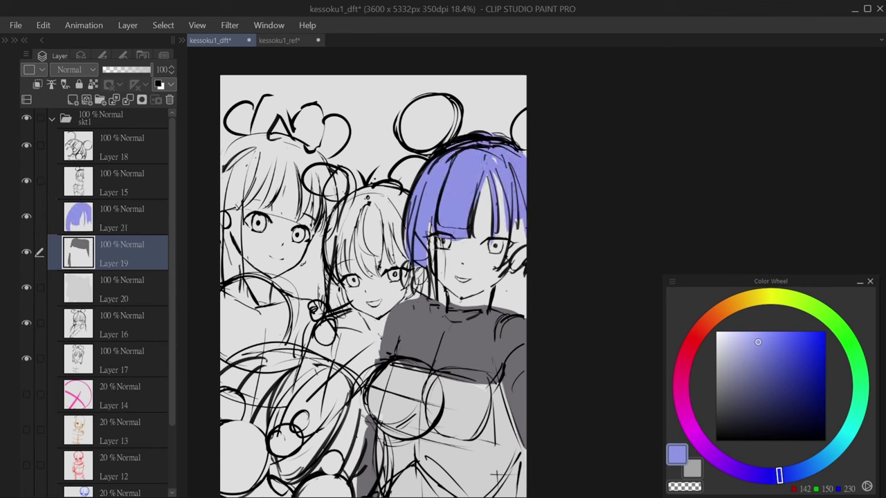
key("ctrl+shift+n")
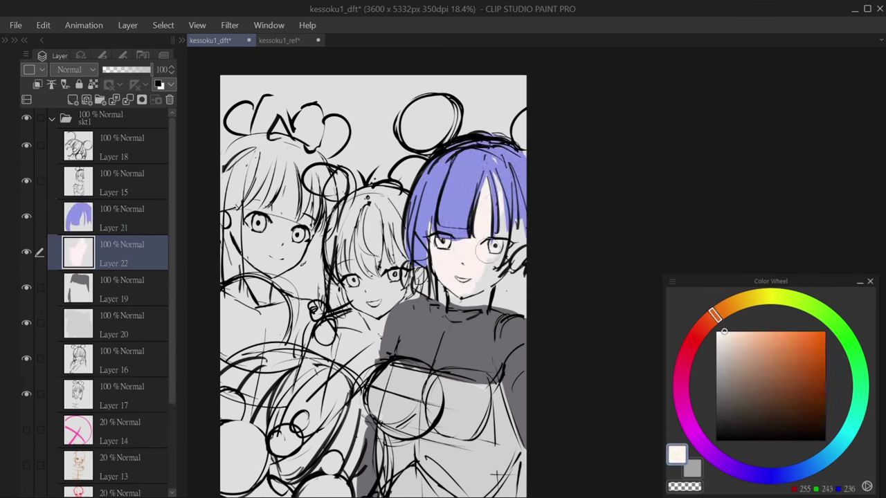
left_click_drag(464, 298, 521, 222)
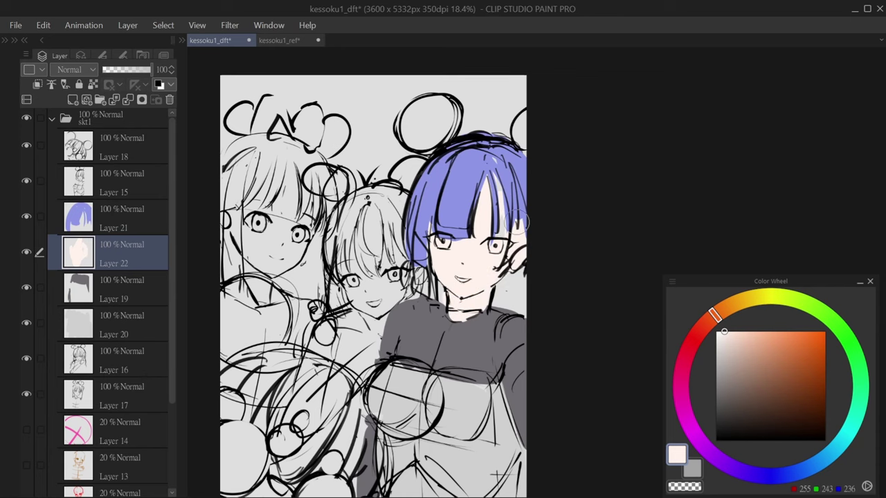
key("ctrl+shift+n")
left_click(761, 334)
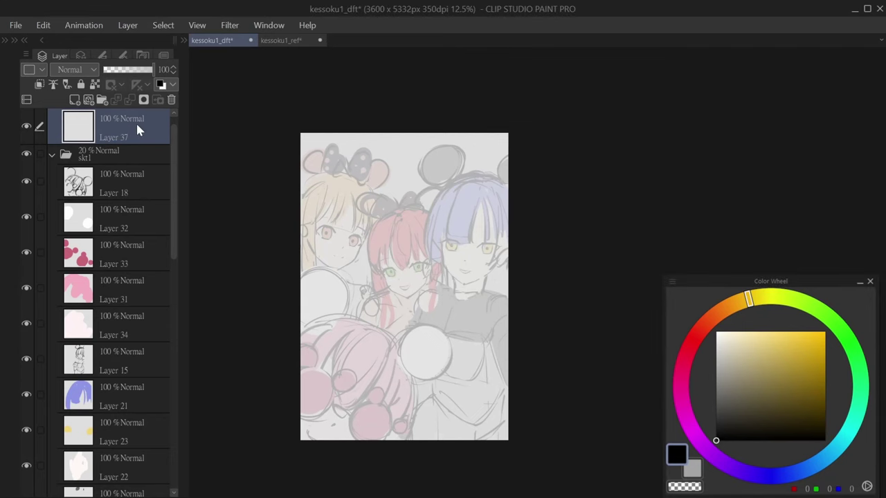
- Ink the blue-haired character's cheek and jaw contour in thin black on the layer above the faded sketch folder
scroll(386, 206, "up", 5)
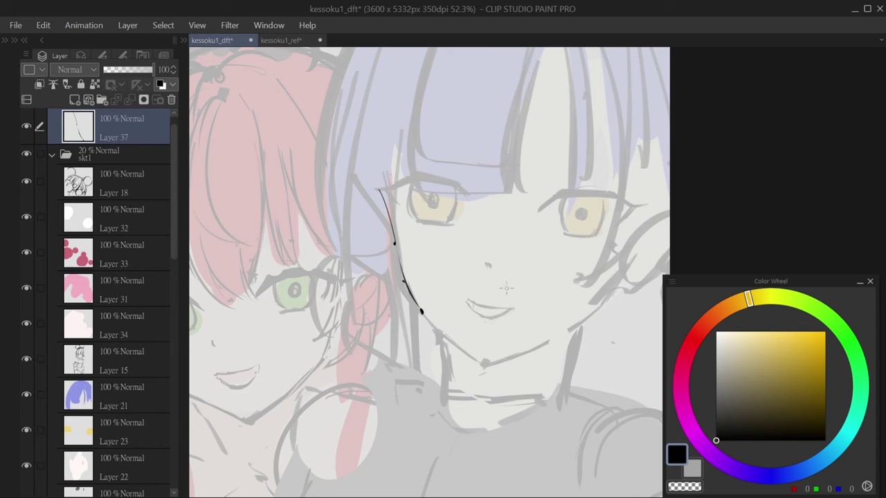
left_click_drag(434, 311, 389, 299)
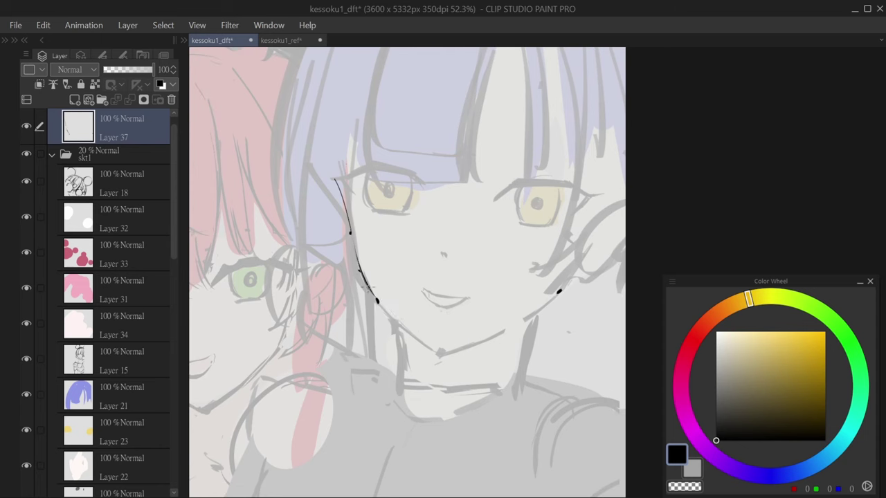
scroll(461, 343, "up", 1)
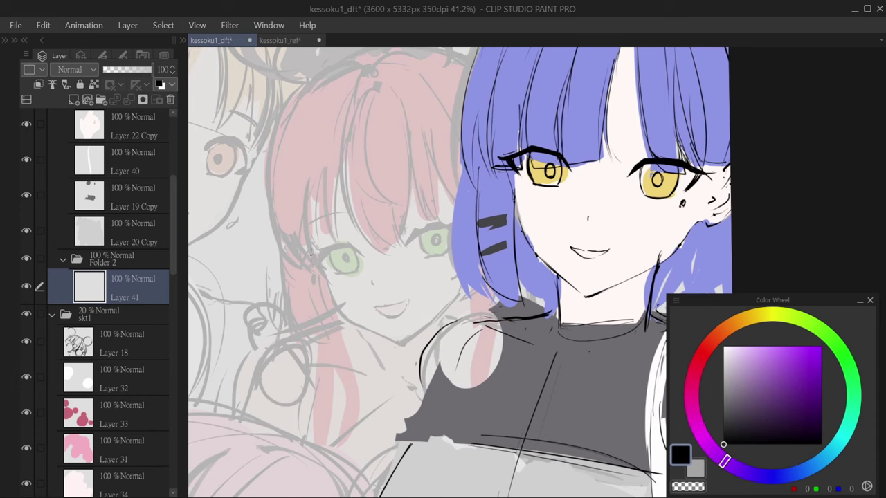
- Ink the red-haired character's cheek, jaw and chin contour in thin black on the line layer above the faded sketch
left_click_drag(310, 241, 312, 270)
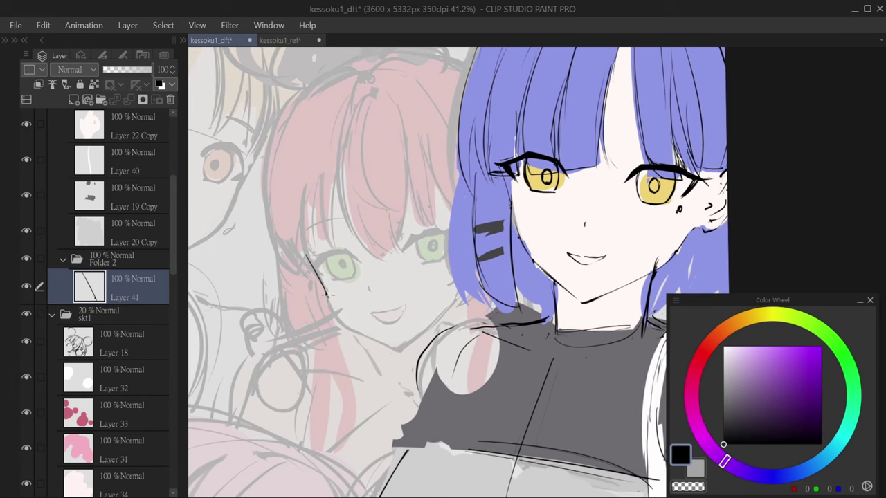
mouse_move(344, 327)
left_mouse_down()
mouse_move(400, 353)
mouse_move(398, 346)
left_mouse_up()
key("ctrl+z")
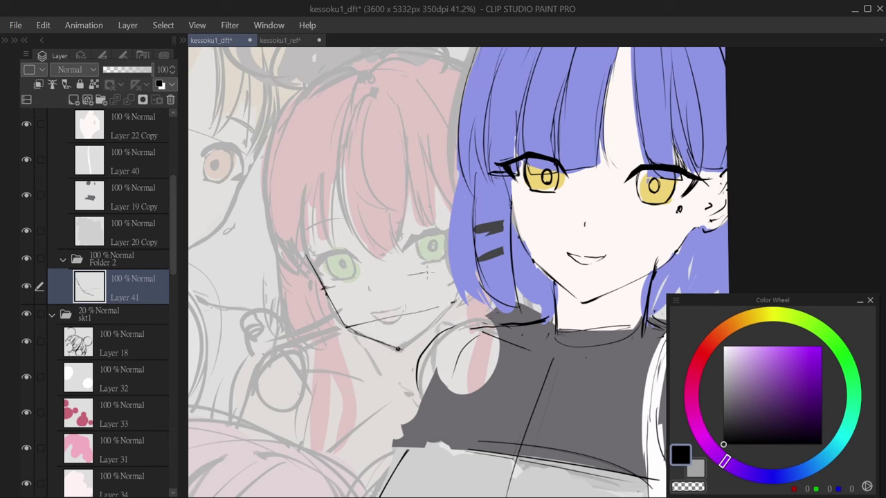
key("x")
scroll(395, 255, "up", 4)
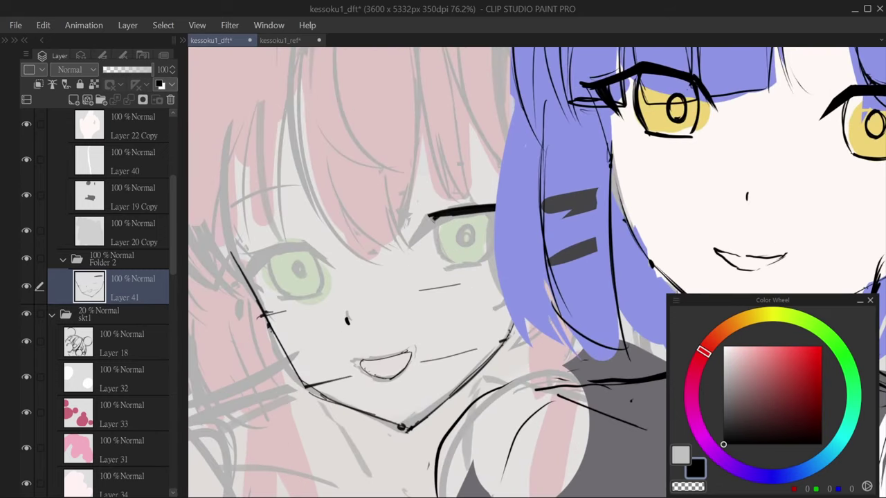
- Start the red-haired character's thick upper lash line beside the blue hair, and hide the blue-haired character's folder
mouse_move(454, 215)
left_mouse_down()
mouse_move(413, 242)
mouse_move(443, 211)
mouse_move(493, 209)
left_mouse_up()
key("x")
key("x")
left_click_drag(172, 272, 174, 187)
left_click(139, 140)
left_click(132, 435)
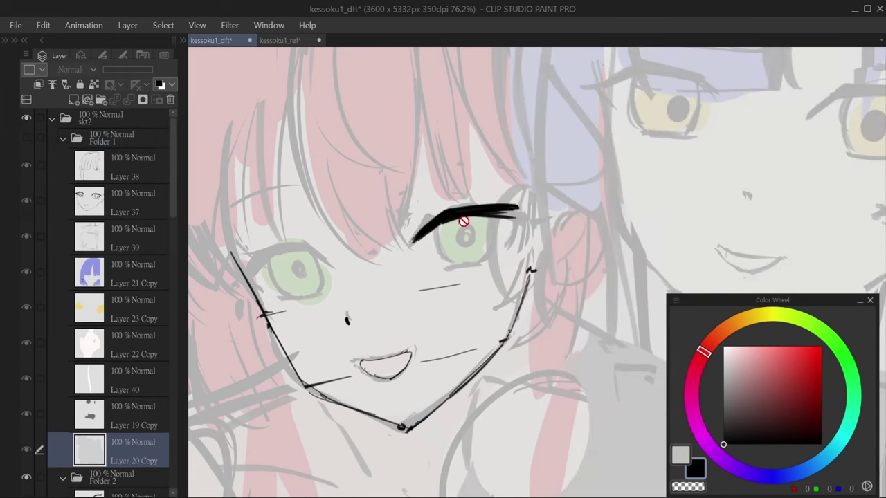
key("alt+bracketleft")
key("alt+bracketleft")
- Finish the red-haired character's uncovered eye with a pointed outer lash corner and a short lower lid line
key("x")
left_click_drag(503, 213, 547, 225)
key("x")
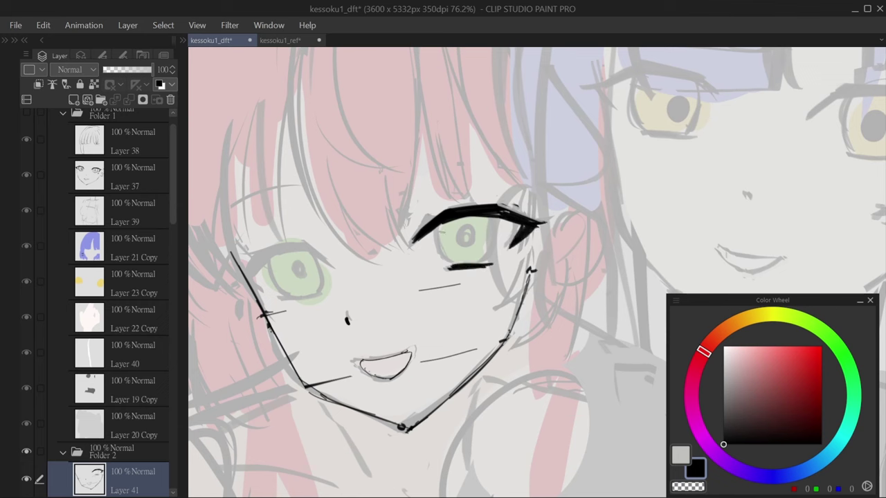
key("x")
key("x")
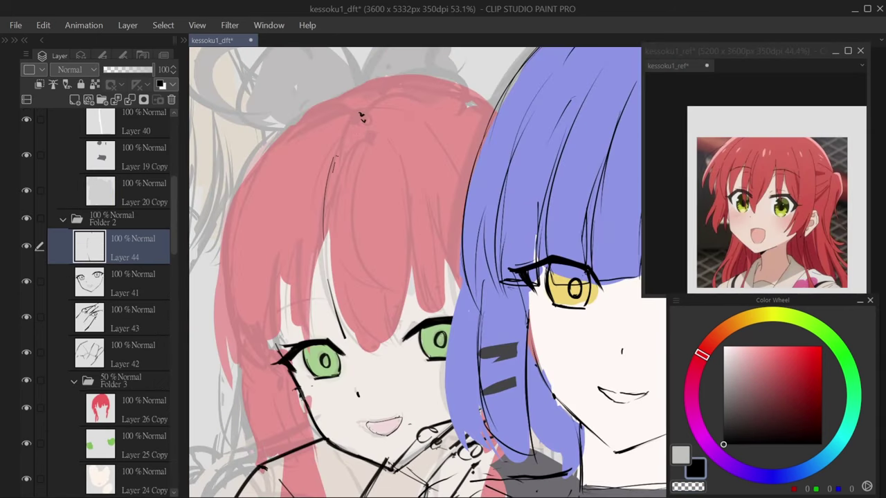
- Ink the long central fringe strands of the red-haired character in black from the parting down between the eyes
left_click_drag(342, 130, 345, 347)
left_click_drag(333, 225, 350, 341)
mouse_move(374, 215)
left_mouse_down()
mouse_move(400, 359)
mouse_move(411, 339)
left_mouse_up()
left_click_drag(396, 158, 406, 323)
left_click_drag(362, 141, 369, 291)
left_click_drag(337, 165, 374, 293)
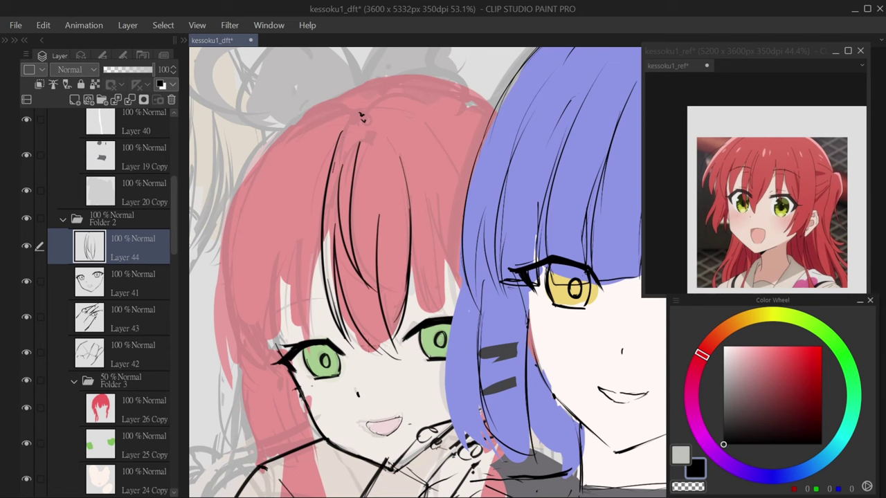
- Ink the red-haired character's side fringe strands and the outer curve of her hair down to the cheek
left_click_drag(320, 233, 309, 339)
left_click_drag(307, 141, 270, 270)
left_click_drag(300, 191, 281, 330)
left_click_drag(281, 251, 270, 340)
left_click_drag(415, 277, 447, 265)
left_click_drag(333, 113, 231, 338)
left_click_drag(261, 238, 235, 342)
left_click_drag(258, 283, 243, 345)
left_click_drag(277, 213, 253, 354)
scroll(301, 247, "down", 2)
scroll(301, 247, "up", 3)
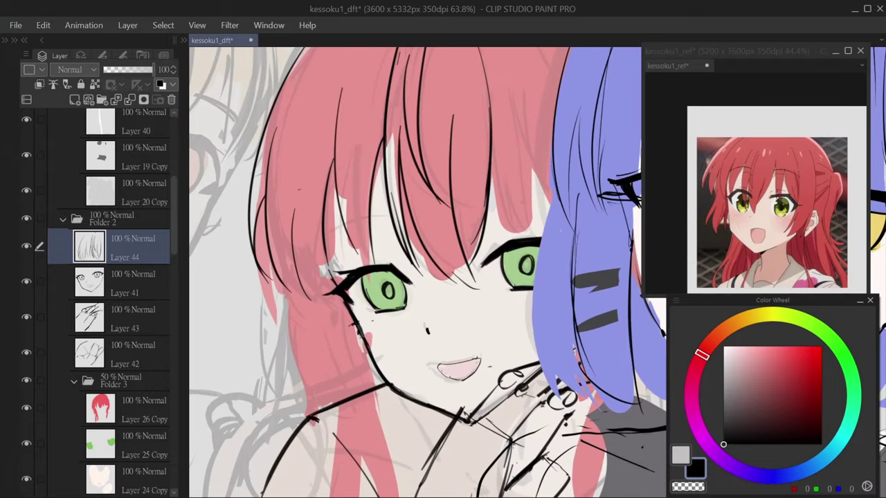
- Ink the crown outline and short strands around the parting of the red hair, redoing one stroke near the top
scroll(428, 273, "down", 3)
scroll(428, 273, "up", 2)
left_click_drag(304, 137, 409, 97)
left_click_drag(354, 115, 458, 95)
left_click_drag(390, 120, 337, 101)
mouse_move(408, 182)
left_mouse_down()
mouse_move(377, 333)
mouse_move(379, 317)
left_mouse_up()
left_click_drag(364, 118, 424, 187)
left_click_drag(406, 86, 458, 126)
key("ctrl+z")
left_click_drag(432, 90, 466, 114)
left_click_drag(373, 119, 393, 126)
- Sample the red-haired character's pale skin colour (255, 244, 236) and select her skin colour layer
scroll(392, 286, "down", 3)
left_click(388, 290, "alt")
left_click(392, 285, "ctrl+shift")
left_click(392, 285, "ctrl+shift")
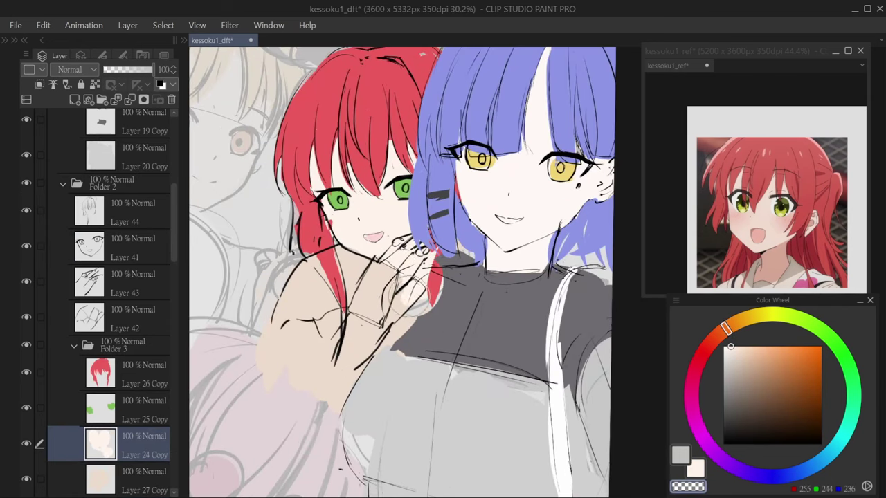
scroll(414, 294, "down", 1)
scroll(414, 311, "down", 1)
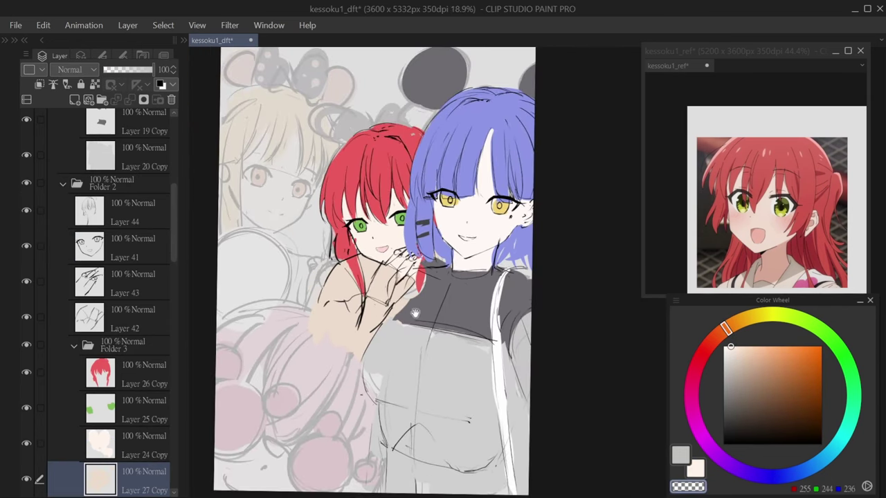
left_click_drag(400, 318, 424, 337)
left_click_drag(356, 323, 357, 336)
scroll(356, 336, "down", 1)
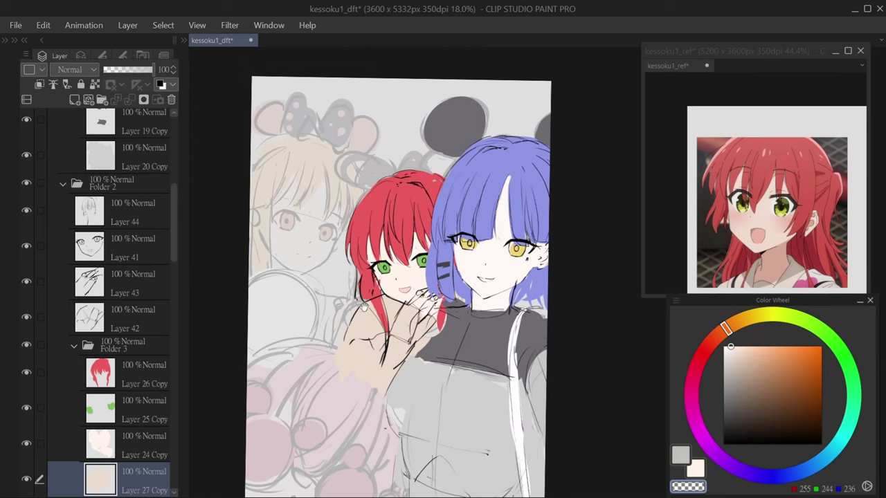
scroll(171, 281, "down", 3)
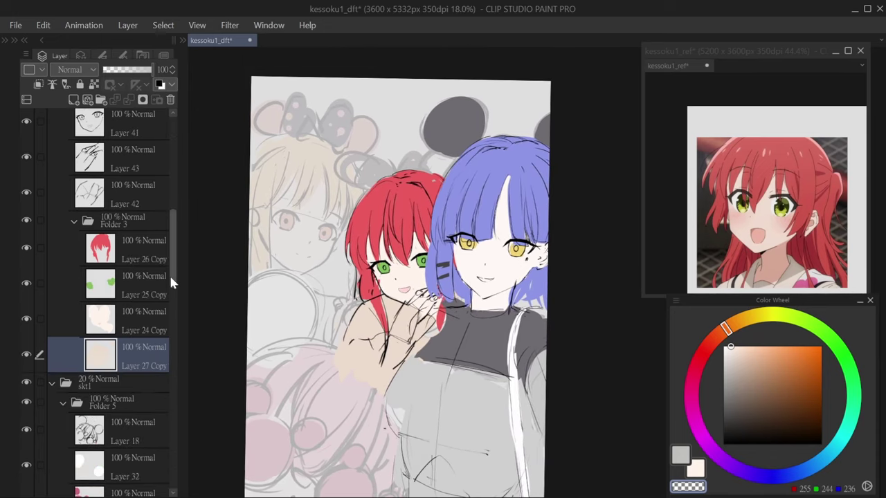
left_click_drag(170, 272, 175, 186)
scroll(162, 282, "down", 5)
scroll(147, 305, "up", 1)
mouse_move(129, 321)
left_mouse_down()
mouse_move(160, 285)
mouse_move(171, 244)
mouse_move(117, 325)
left_mouse_up()
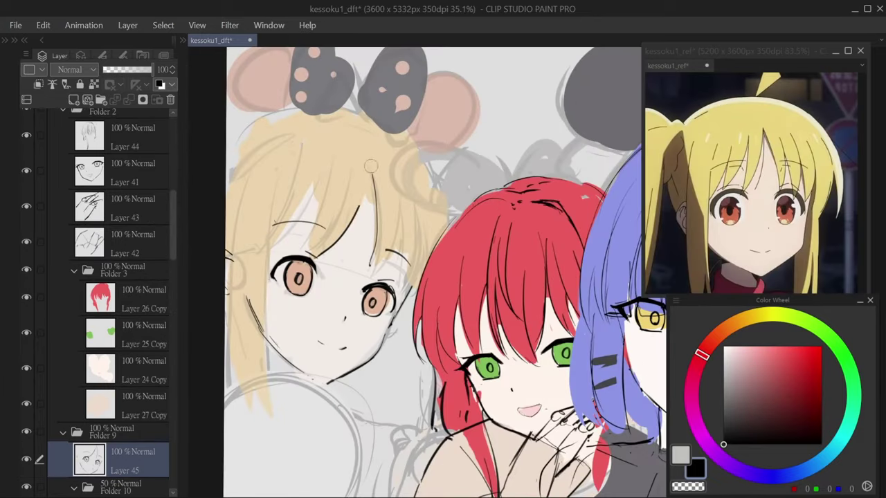
- Ink the blonde character's fringe strands and the outer outline of her crown and far side in black
left_click_drag(372, 169, 369, 267)
left_click_drag(394, 194, 367, 277)
left_click_drag(431, 156, 450, 229)
left_click_drag(336, 169, 312, 260)
left_click_drag(259, 130, 367, 111)
left_click_drag(416, 134, 420, 143)
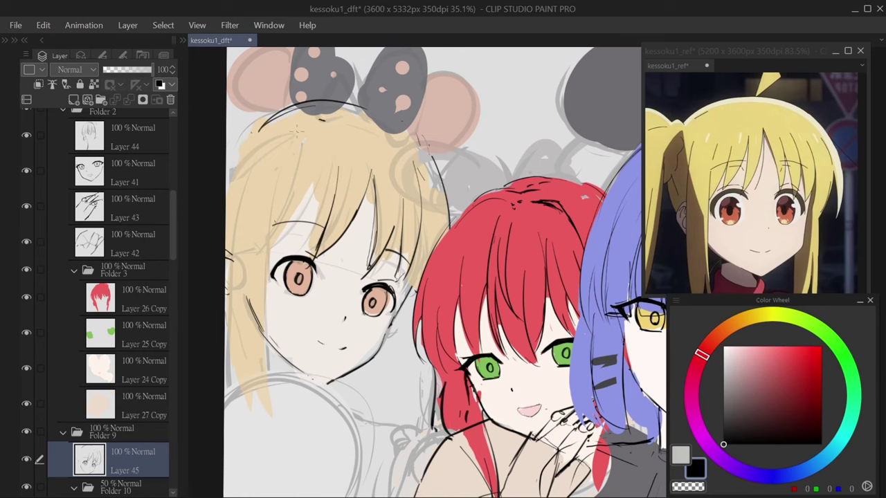
- Ink the blonde character's long side lock and outer hair edge, and add another strand to the fringe
left_click_drag(272, 211, 284, 408)
left_click_drag(228, 156, 257, 416)
left_click_drag(228, 290, 248, 395)
left_click_drag(334, 184, 299, 242)
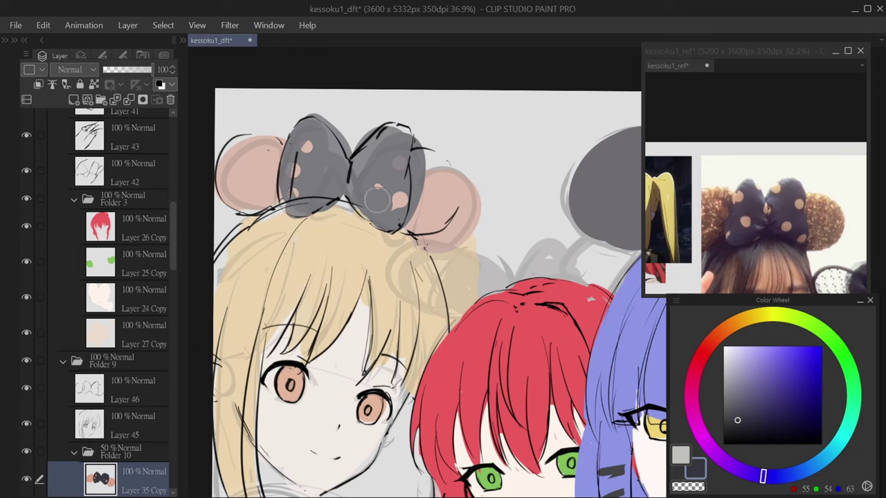
- Repaint the blonde character's mouse ear beside the bow in peach (216, 161, 138) and erase colour outside its outline
left_click(443, 201, "alt")
left_click_drag(415, 147, 419, 159)
key("c")
mouse_move(468, 174)
left_mouse_down()
mouse_move(478, 229)
mouse_move(430, 249)
mouse_move(471, 235)
left_mouse_up()
key("c")
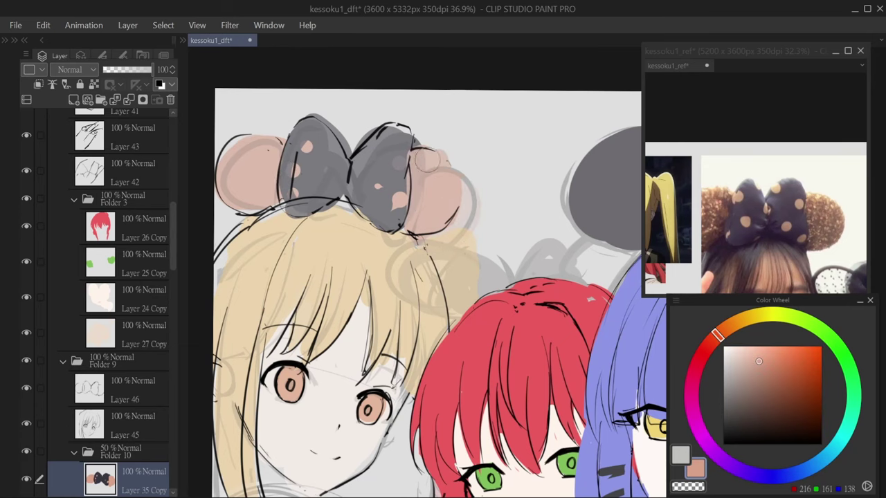
- Transform the ears-and-bow line layer together with its colour layer, shifting the headband slightly
scroll(436, 164, "down", 3)
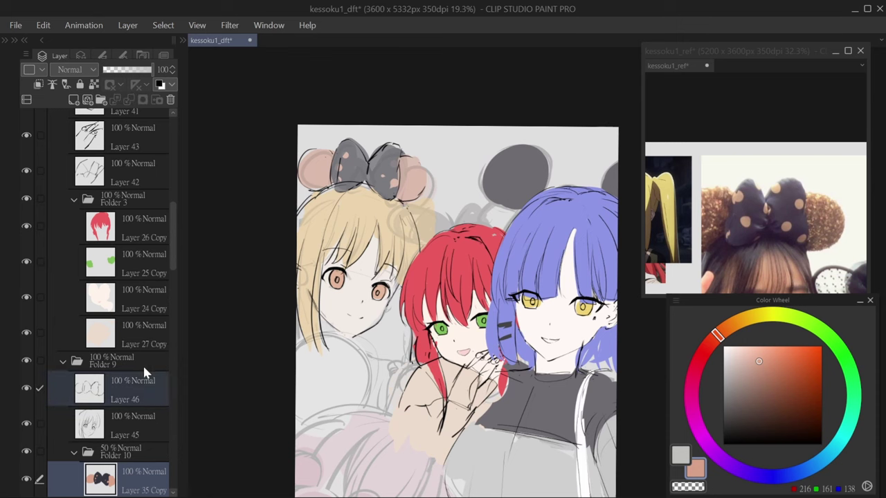
key("ctrl+t")
left_click_drag(395, 194, 414, 207)
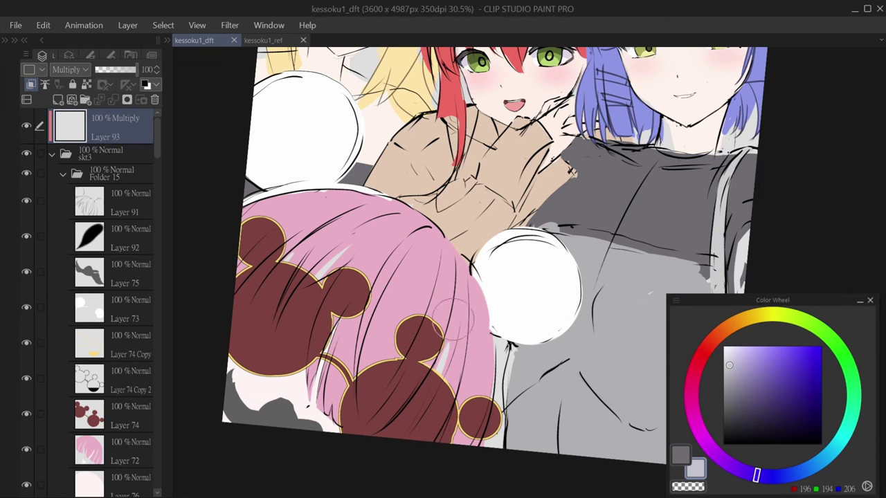
left_click(398, 339)
left_click_drag(388, 345, 325, 312)
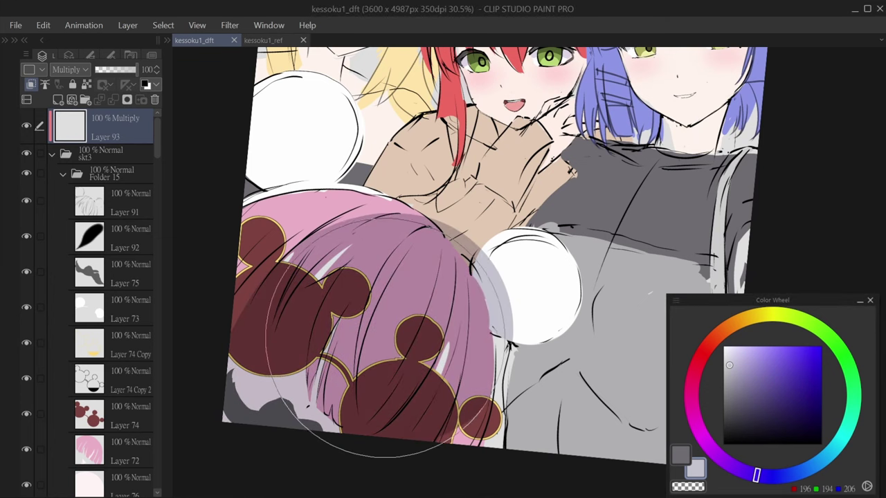
key("Delete")
- Block in lavender-grey shadow (196, 194, 206) over the group on the Multiply layer, trimming it over the pink hair
left_click_drag(402, 208, 214, 405)
mouse_move(290, 97)
left_mouse_down()
mouse_move(325, 166)
mouse_move(312, 138)
left_mouse_up()
left_click(526, 308)
mouse_move(526, 308)
left_mouse_down()
mouse_move(513, 291)
mouse_move(564, 247)
mouse_move(515, 291)
mouse_move(502, 270)
mouse_move(512, 239)
left_mouse_up()
key("c")
left_click_drag(429, 267, 326, 229)
scroll(415, 270, "down", 4)
scroll(526, 167, "up", 3)
scroll(546, 155, "down", 2)
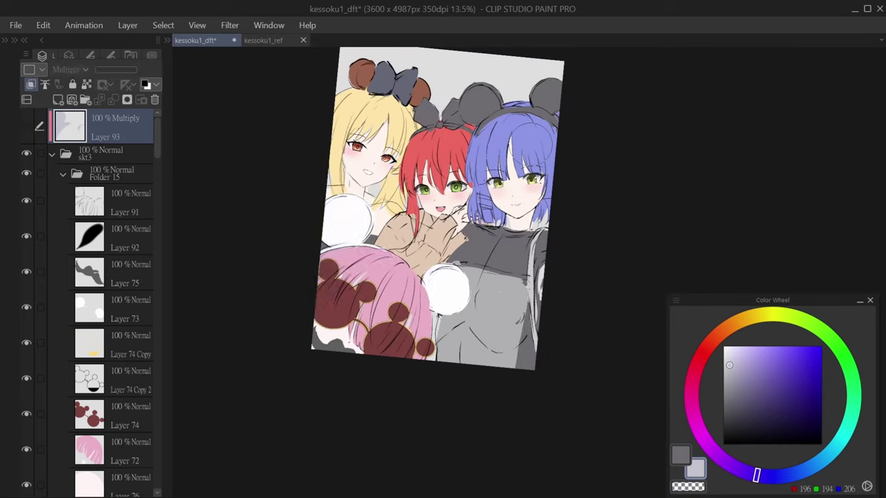
- Extend the Multiply shadow over the blue-haired character, and erase it from the white round shape in front of her
mouse_move(526, 197)
left_mouse_down()
mouse_move(512, 139)
mouse_move(547, 97)
mouse_move(475, 257)
mouse_move(360, 174)
mouse_move(415, 249)
mouse_move(415, 104)
mouse_move(505, 284)
left_mouse_up()
key("c")
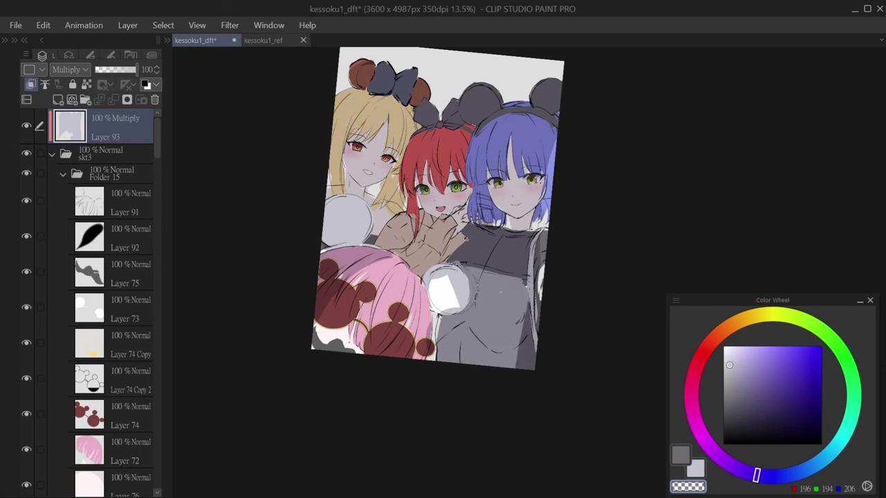
left_click_drag(449, 317, 457, 294)
scroll(557, 183, "up", 1)
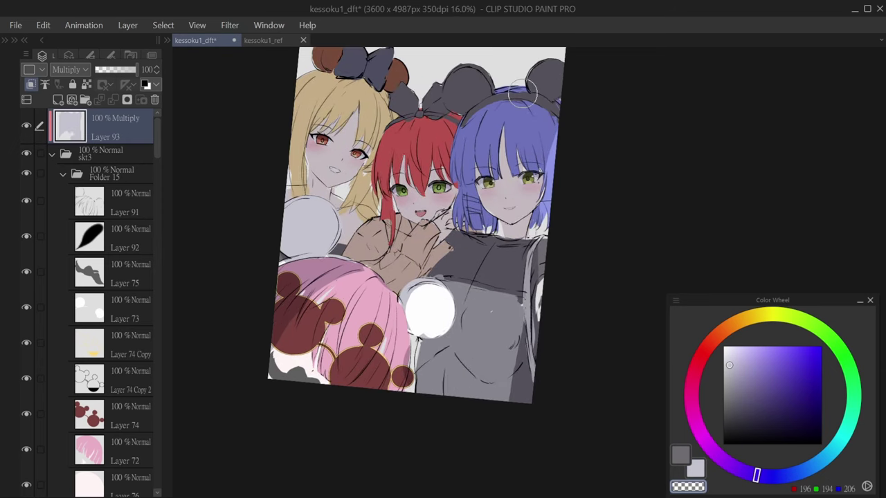
scroll(513, 90, "up", 1)
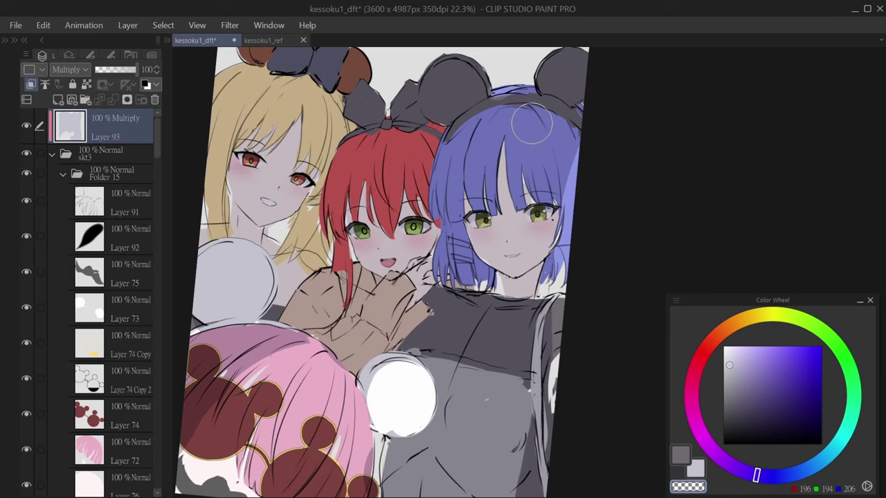
key("c")
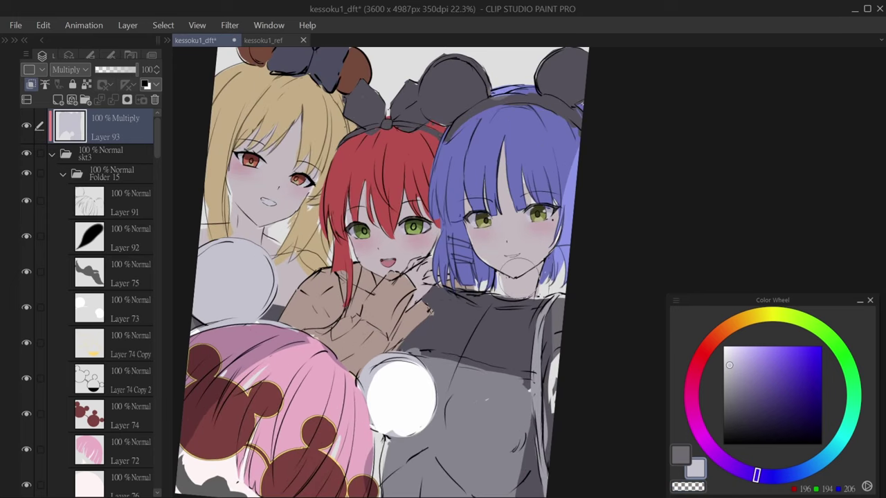
key("c")
- Erase shadow from the lit side of the red hair, the blue hair and fringe, and the large mouse ears
mouse_move(436, 128)
left_mouse_down()
mouse_move(424, 159)
mouse_move(433, 124)
mouse_move(419, 149)
left_mouse_up()
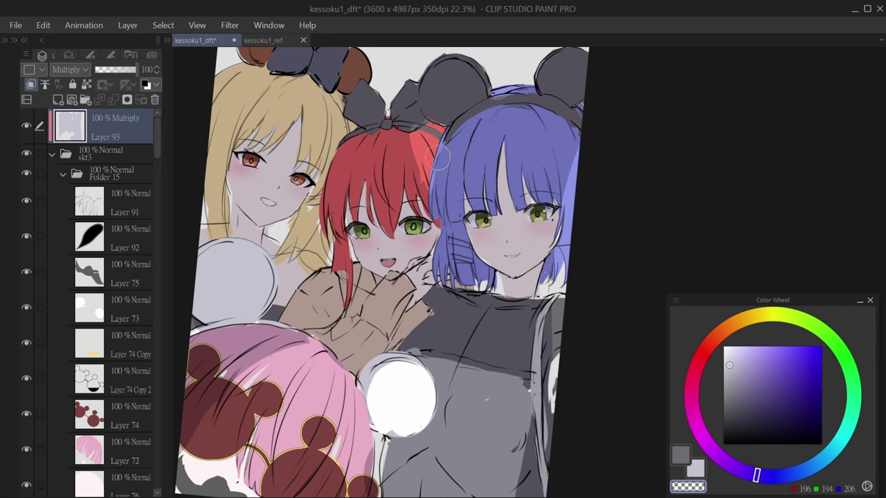
left_click_drag(586, 126, 565, 128)
mouse_move(547, 110)
left_mouse_down()
mouse_move(543, 221)
mouse_move(550, 118)
left_mouse_up()
left_click_drag(565, 65, 558, 92)
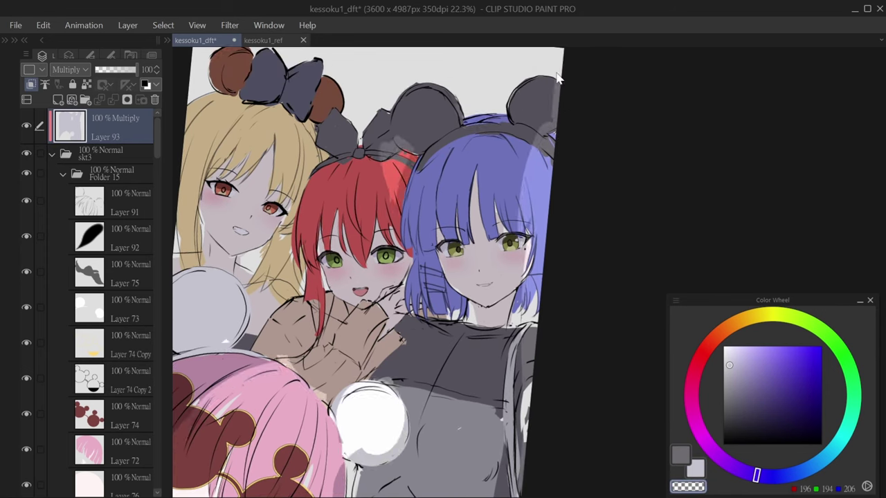
mouse_move(478, 132)
left_mouse_down()
mouse_move(467, 166)
mouse_move(506, 159)
mouse_move(516, 193)
mouse_move(536, 183)
mouse_move(537, 251)
mouse_move(554, 282)
left_mouse_up()
left_click_drag(463, 207, 501, 209)
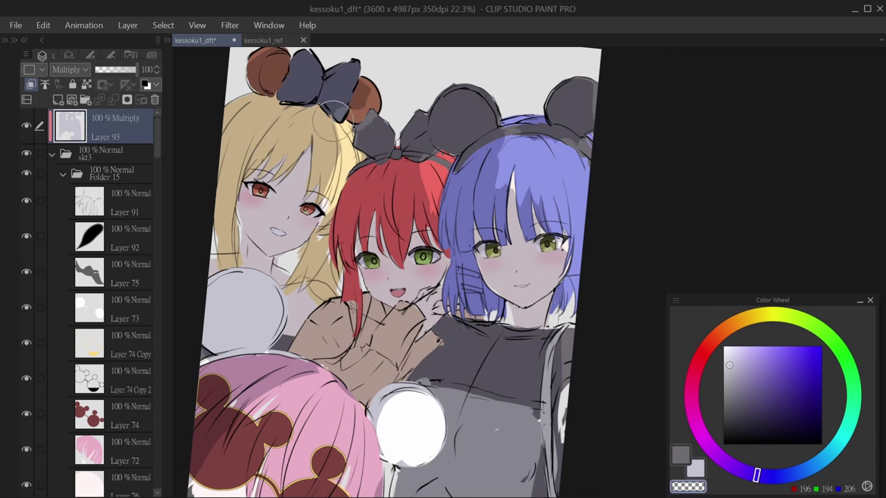
- Carve light out of the shadow on the blonde hair beside the red-haired character and along the characters' faces
left_click_drag(326, 128, 300, 121)
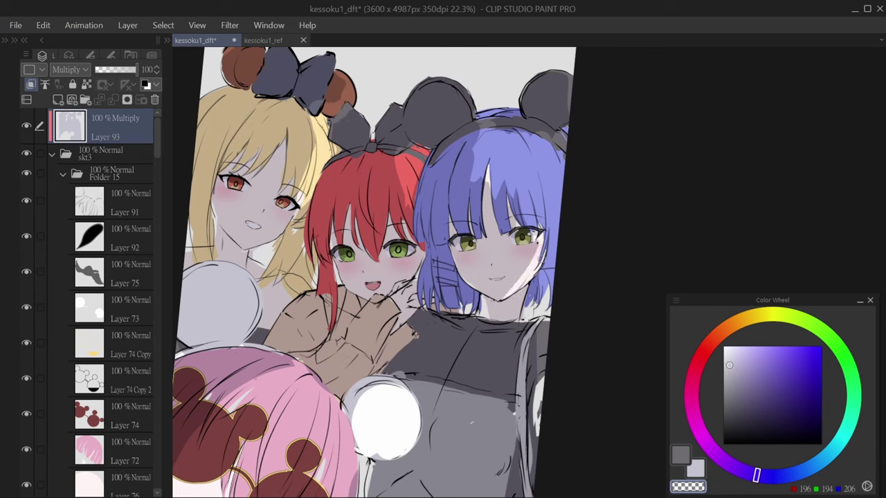
left_click_drag(414, 267, 437, 262)
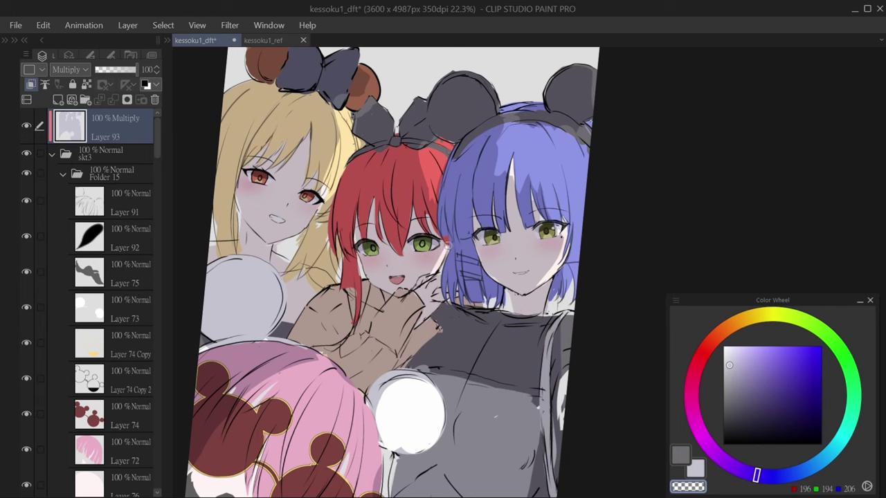
left_click_drag(322, 207, 334, 215)
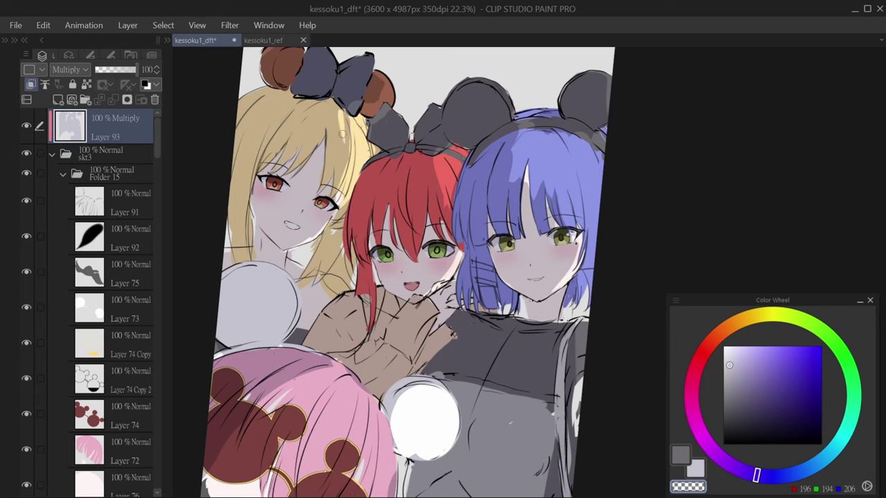
key("x")
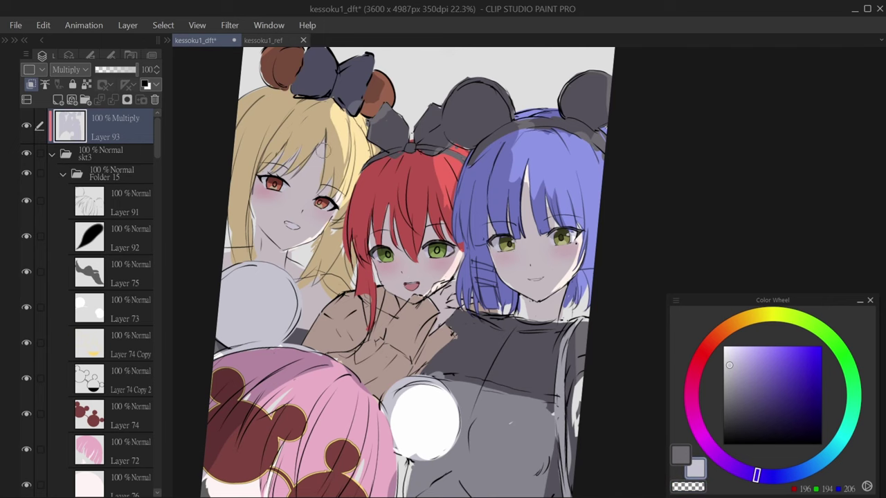
key("c")
left_click_drag(335, 169, 546, 135)
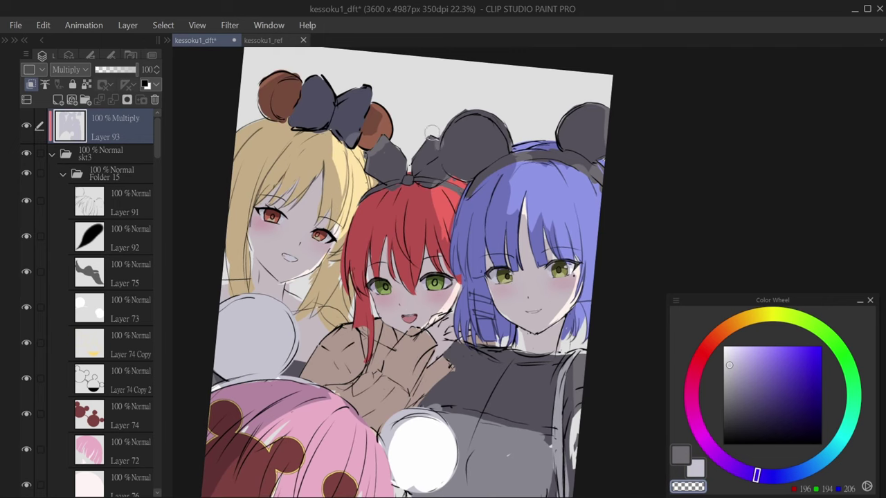
- Refine the shadow edges on the red-haired character's bow and the blonde character's brown mouse ear
key("c")
left_click_drag(435, 133, 450, 166)
key("c")
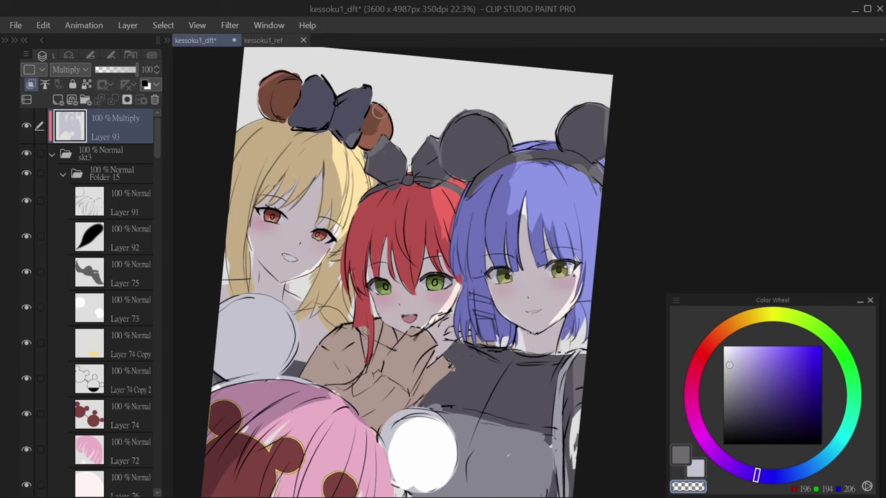
key("c")
key("c")
mouse_move(375, 121)
left_mouse_down()
mouse_move(373, 138)
mouse_move(377, 104)
left_mouse_up()
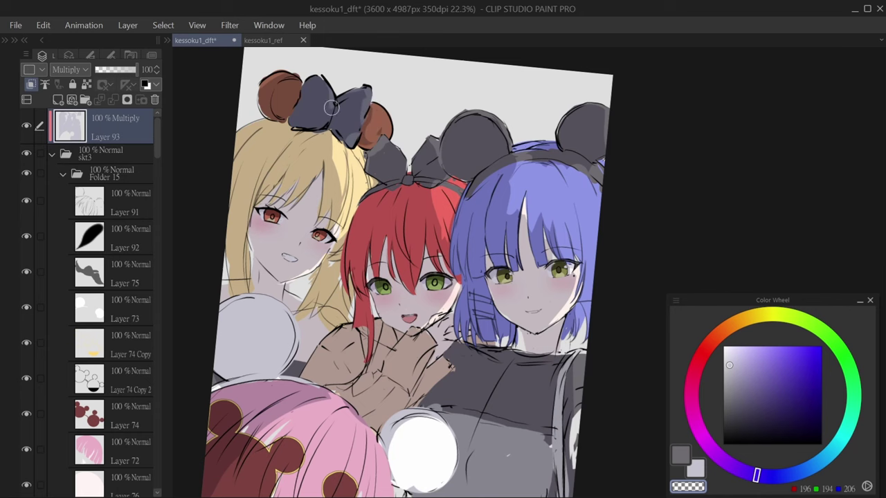
- Erase shadow around the blonde character's neck and shoulder, and select her hair colour layer
mouse_move(298, 298)
left_mouse_down()
mouse_move(318, 187)
mouse_move(366, 208)
left_mouse_up()
key("c")
mouse_move(325, 187)
left_mouse_down()
mouse_move(360, 208)
mouse_move(343, 211)
mouse_move(360, 212)
left_mouse_up()
key("c")
key("c")
left_click(346, 187, "ctrl+shift")
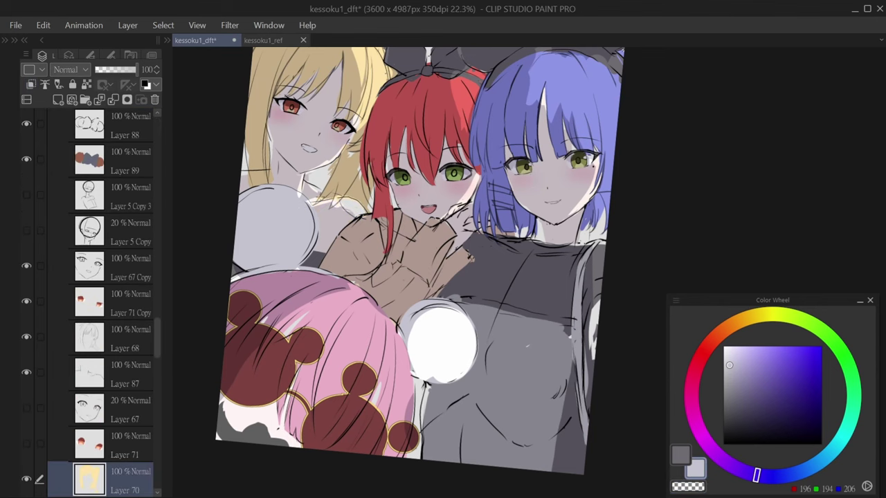
- Select the blonde character's skin layer, Layer 69, and return to the Multiply shadow layer
left_click(349, 220, "ctrl+shift")
left_click(349, 220, "alt")
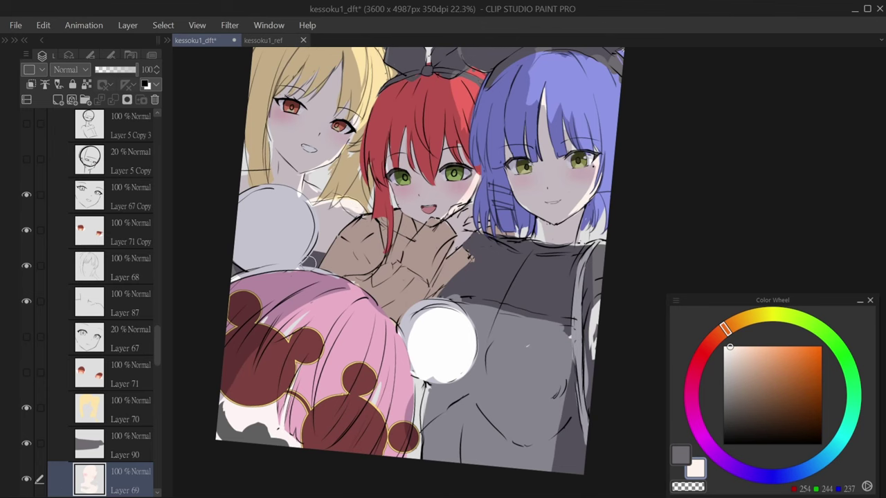
left_click_drag(351, 212, 351, 237)
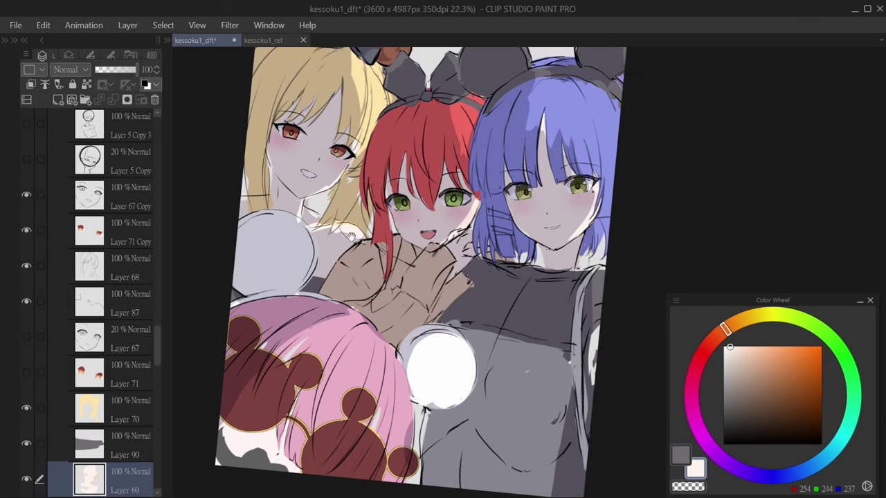
left_click(371, 177, "ctrl+shift")
left_click(371, 178, "alt")
scroll(371, 178, "up", 2)
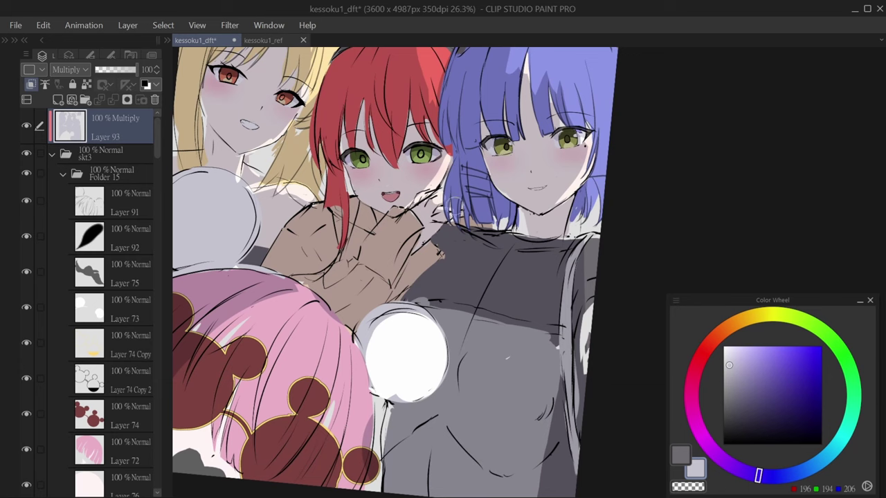
- Erase shadow from the blue-haired character's neck on the Multiply layer and save the drawing
scroll(433, 266, "down", 2)
key("c")
left_click_drag(530, 220, 524, 250)
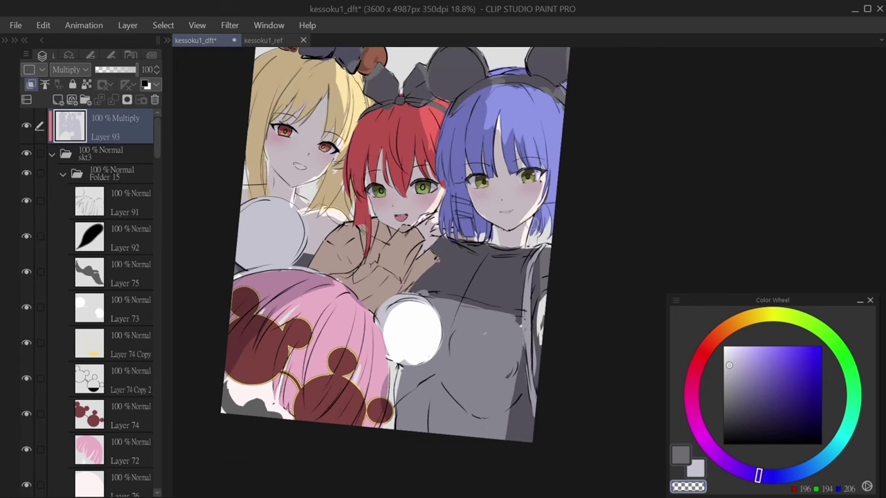
scroll(441, 284, "down", 2)
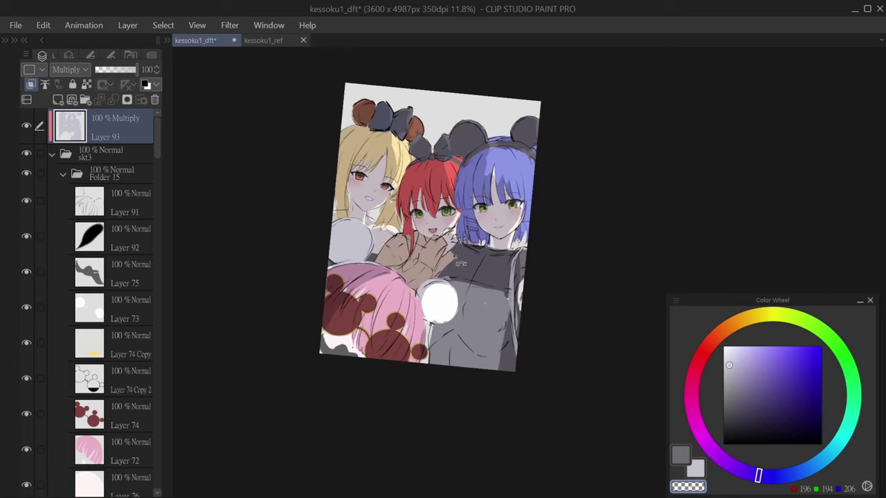
scroll(441, 284, "up", 2)
key("ctrl+s")
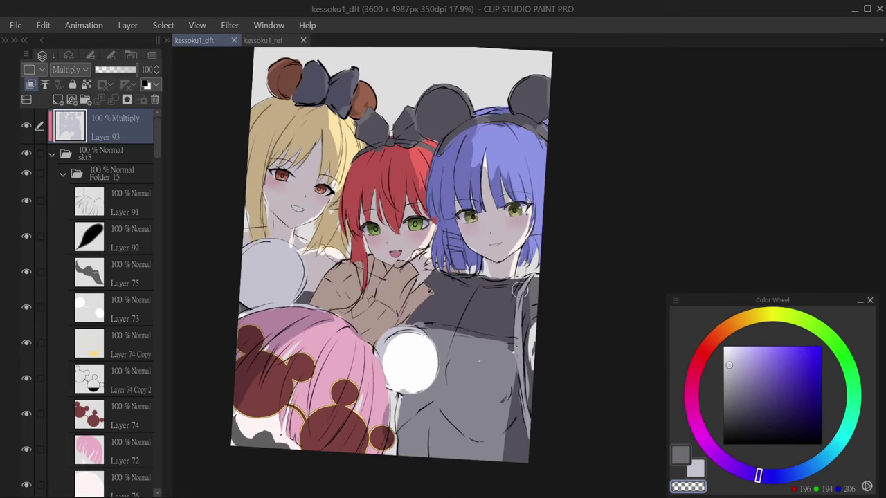
- Carve light out of the shadow on the blue-haired character's grey top across the shoulder, chest and side, and save the drawing
mouse_move(531, 294)
left_mouse_down()
mouse_move(520, 284)
mouse_move(471, 332)
mouse_move(509, 296)
mouse_move(415, 353)
mouse_move(505, 326)
mouse_move(497, 339)
mouse_move(515, 311)
mouse_move(520, 346)
left_mouse_up()
key("c")
key("c")
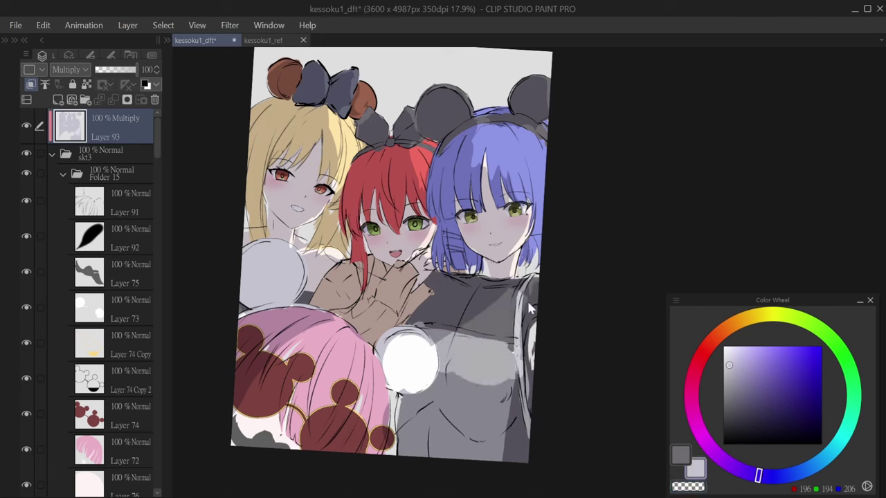
key("c")
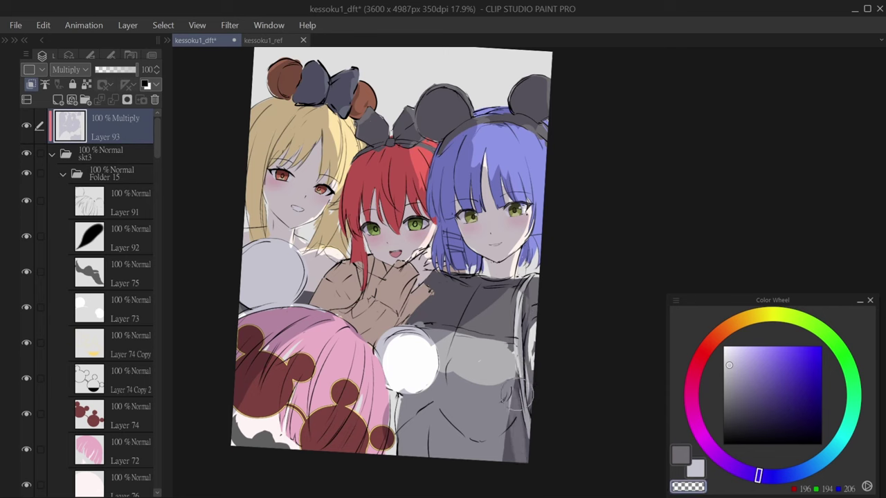
key("c")
key("c")
key("ctrl+s")
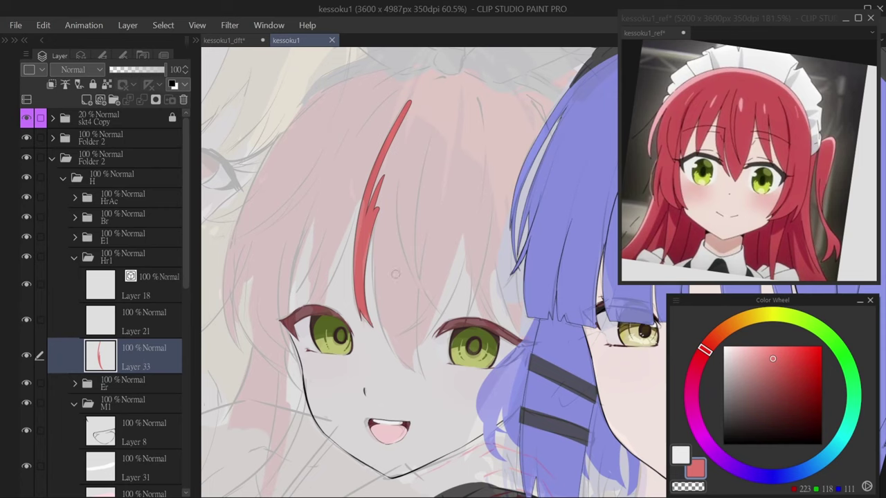
- Paint pointed red strands on Layer 33 for the centre of the red-haired character's fringe between the eyes
left_click_drag(395, 273, 375, 255)
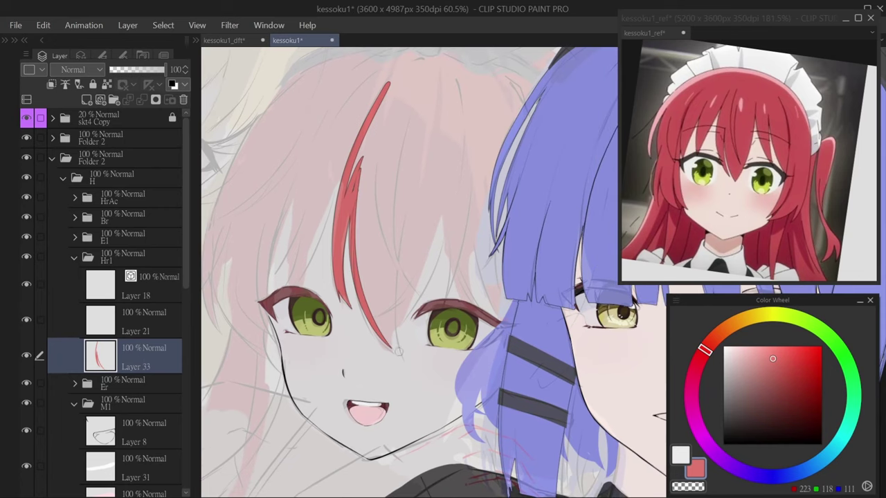
left_click_drag(408, 200, 392, 350)
scroll(395, 346, "up", 2)
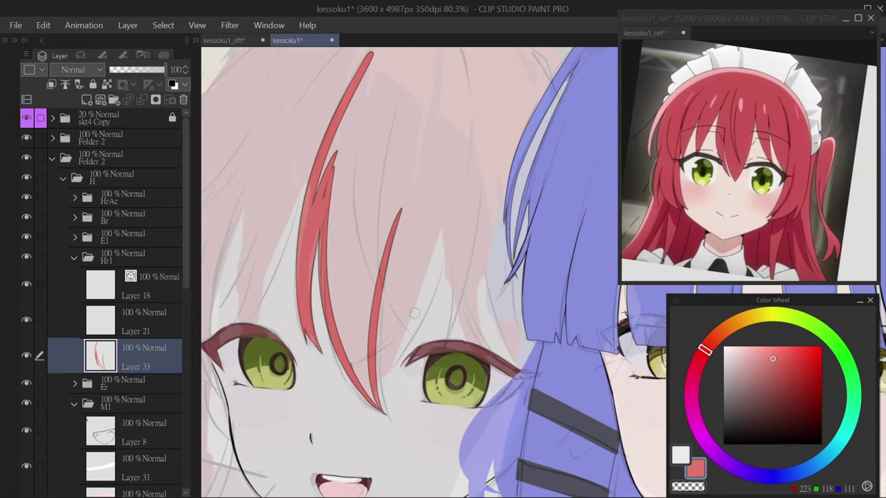
scroll(414, 324, "down", 1)
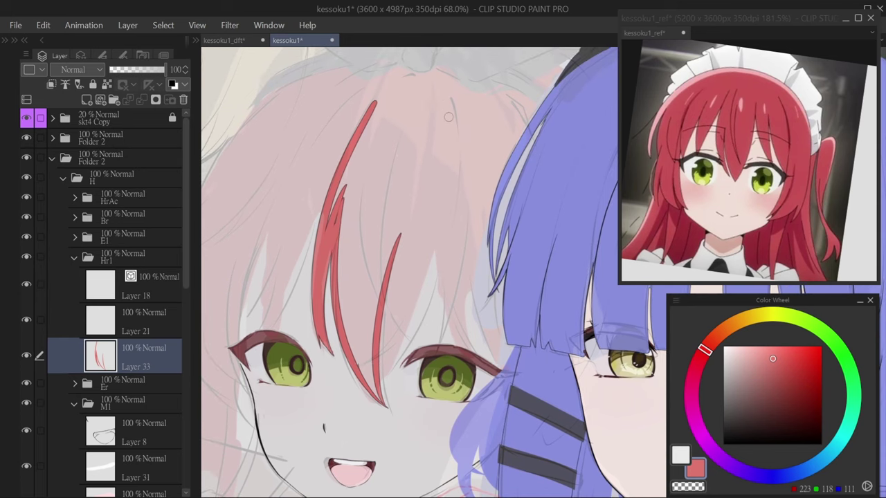
- Add a long red strand from the crown and shorter fringe strands over the eye nearest the blue-haired character
left_click_drag(434, 86, 413, 322)
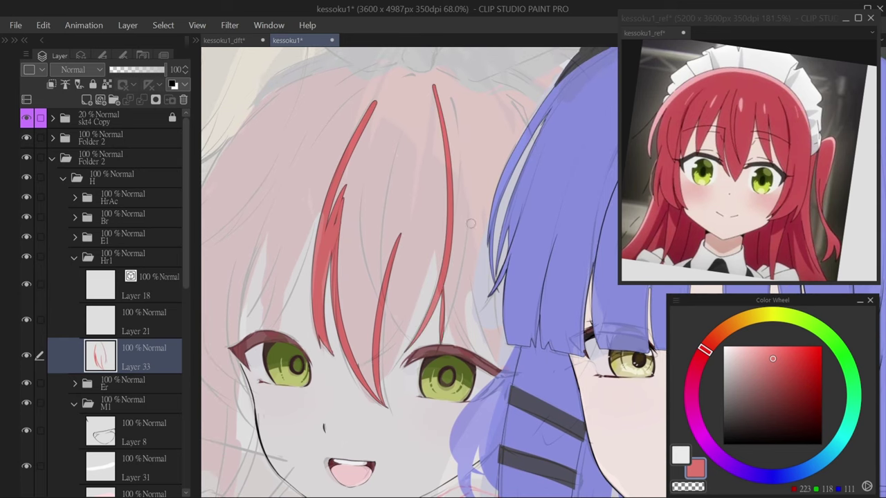
scroll(438, 321, "right", 1)
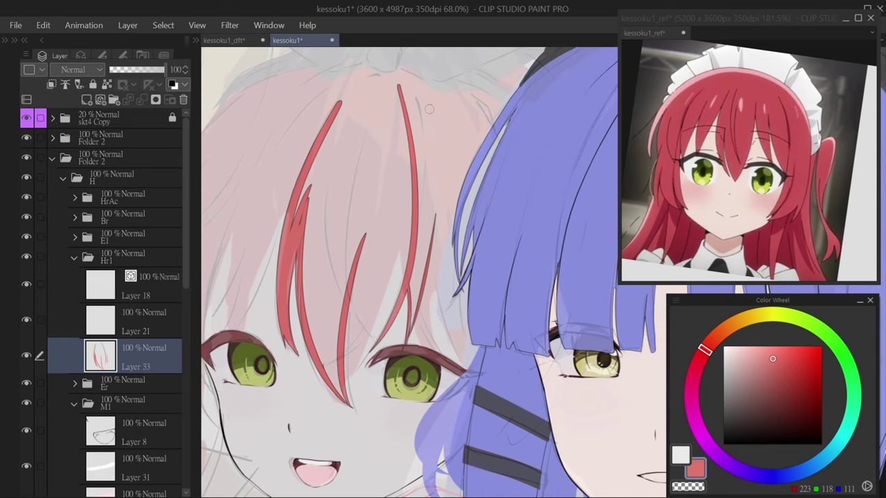
left_click_drag(432, 250, 464, 370)
key("ctrl+z")
scroll(408, 312, "left", 3)
scroll(408, 311, "up", 1)
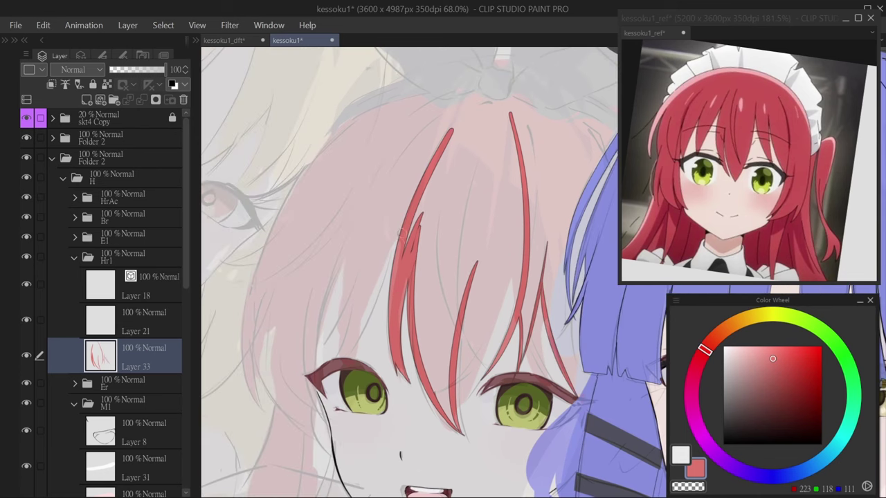
- Paint the red fringe strands over the eye on the blonde character's side, including a long one from the crown
left_click_drag(397, 256, 339, 358)
left_click_drag(370, 249, 311, 361)
left_click_drag(441, 110, 322, 320)
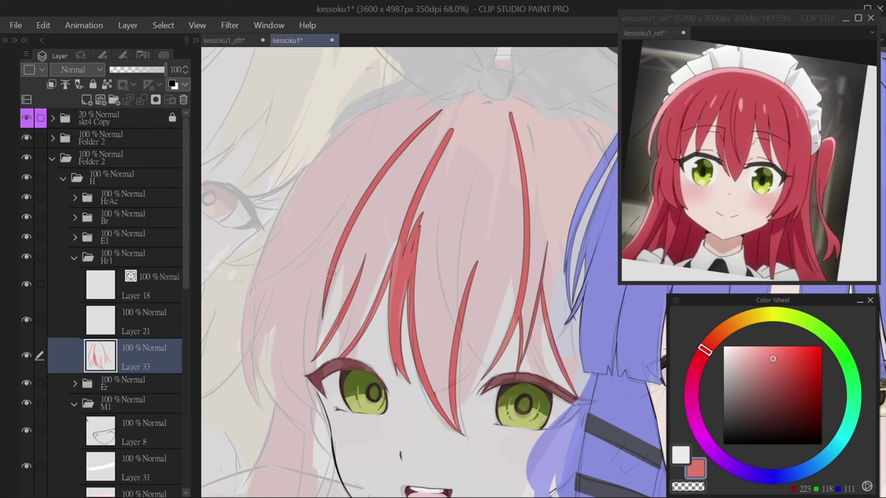
left_click_drag(331, 275, 314, 369)
key("ctrl+z")
key("ctrl+y")
key("ctrl+z")
key("ctrl+y")
scroll(279, 275, "left", 1)
scroll(279, 275, "up", 1)
- Draw the outer contour of the red hair from the crown down the blonde character's side, redoing the first attempt
left_click_drag(478, 69, 278, 242)
key("ctrl+z")
key("ctrl+z")
left_click_drag(464, 67, 265, 277)
left_click_drag(289, 220, 273, 408)
left_click_drag(262, 305, 277, 420)
scroll(268, 316, "right", 2)
scroll(268, 316, "up", 2)
scroll(268, 316, "left", 2)
scroll(268, 316, "down", 1)
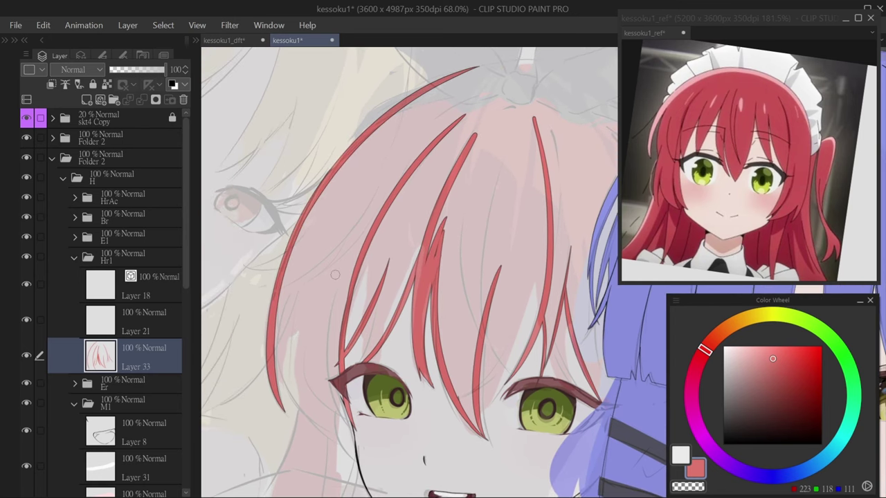
- Add a small red tuft flicking outward from the outer hair contour beside the blonde character
scroll(294, 309, "up", 2)
scroll(293, 309, "left", 1)
left_click_drag(297, 280, 259, 293)
left_click_drag(321, 270, 261, 291)
key("ctrl+z")
key("ctrl+z")
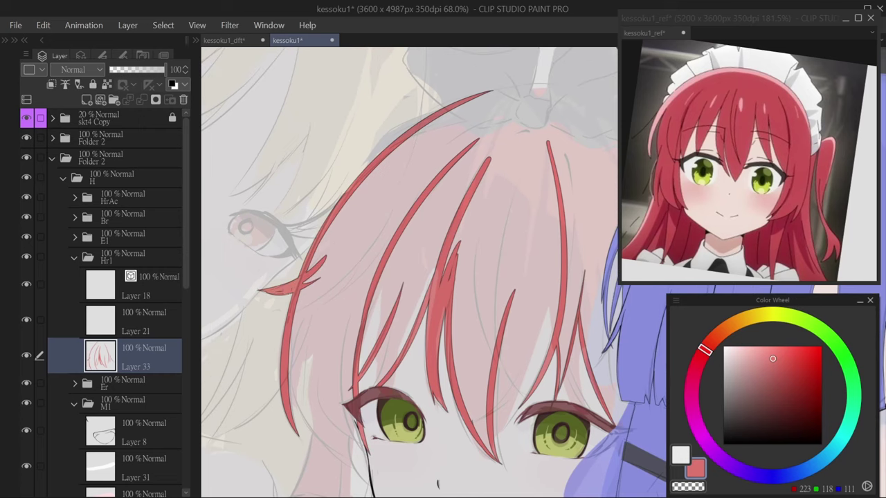
- Draw the pointed side strands between the outer red hair contour and the eye on the blonde character's side
scroll(307, 275, "down", 2)
scroll(307, 274, "right", 1)
mouse_move(318, 279)
left_mouse_down()
mouse_move(285, 386)
mouse_move(304, 395)
left_mouse_up()
key("ctrl+z")
key("ctrl+z")
mouse_move(301, 315)
left_mouse_down()
mouse_move(344, 419)
mouse_move(288, 409)
left_mouse_up()
scroll(346, 419, "up", 2)
scroll(347, 419, "right", 2)
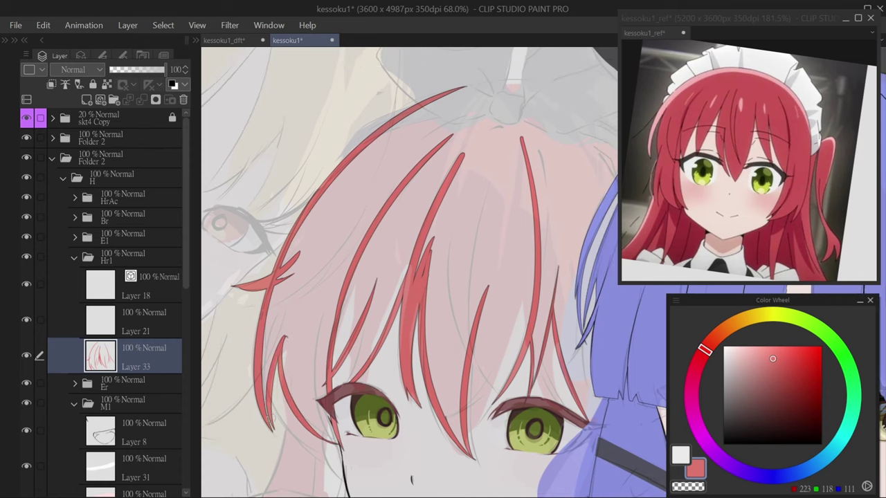
- Draw the thick red contour over the top of the head towards the blue-haired character
scroll(380, 273, "down", 3)
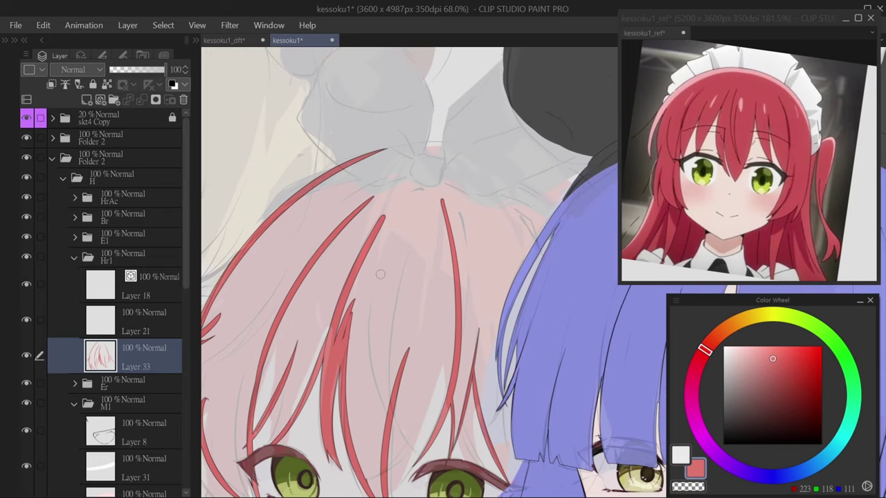
left_click_drag(382, 175, 508, 191)
left_click_drag(410, 169, 513, 184)
scroll(462, 363, "down", 2)
scroll(463, 363, "right", 2)
scroll(462, 362, "down", 4)
scroll(462, 362, "right", 1)
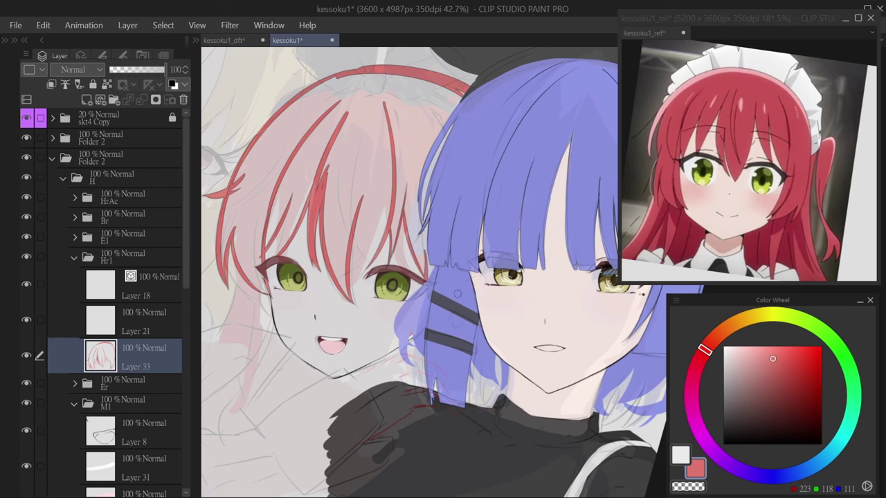
- Add the strand beside the blue hair, close the red hair contour behind it, and select the drawn outlines
scroll(461, 294, "up", 1)
scroll(461, 295, "up", 2)
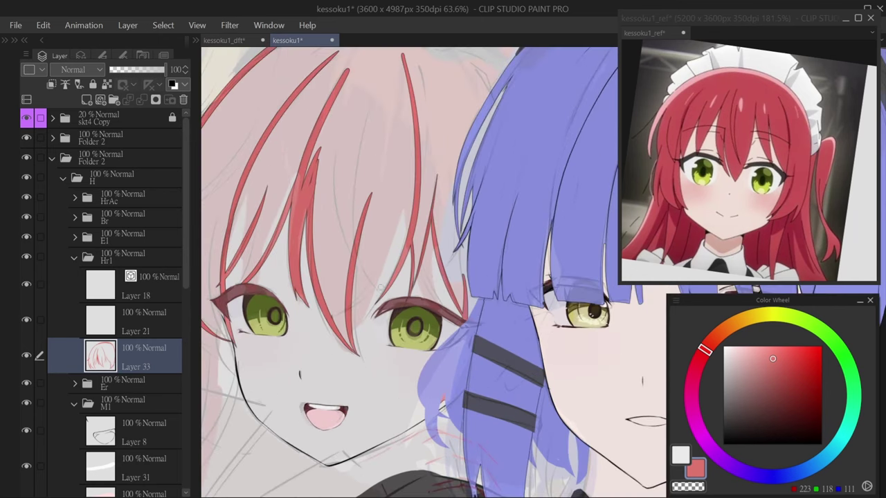
scroll(389, 304, "up", 1)
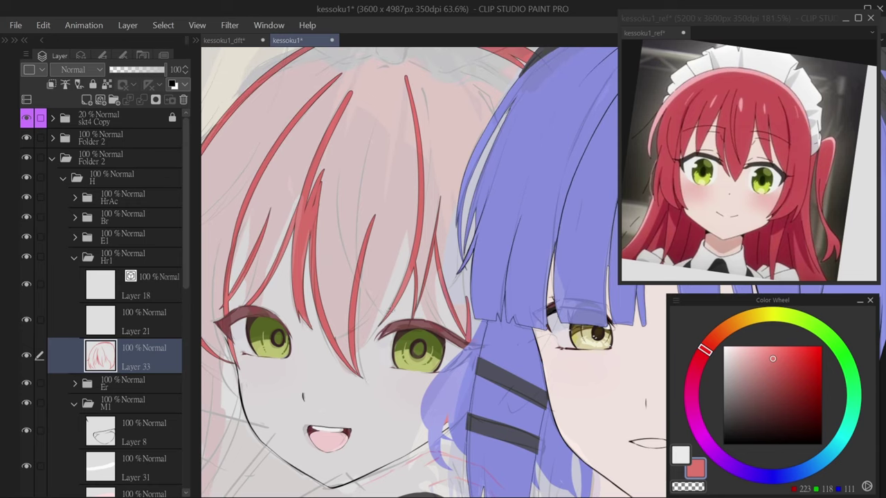
scroll(414, 277, "down", 1)
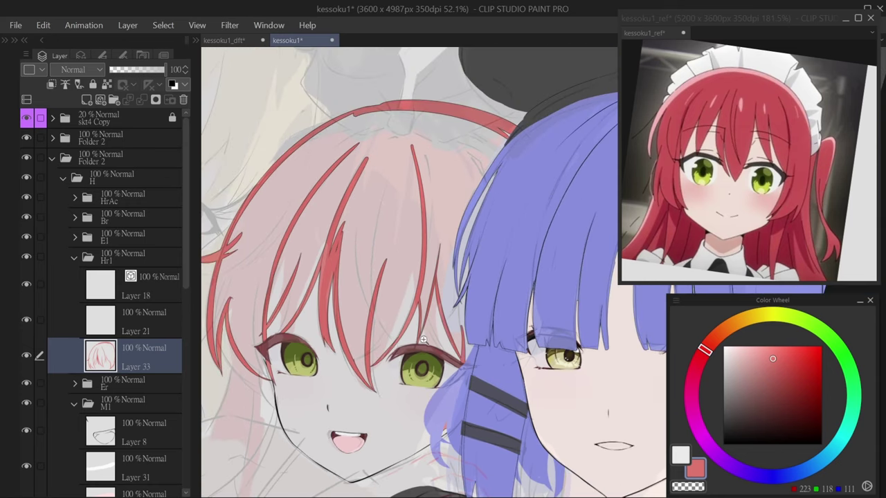
scroll(434, 272, "down", 1)
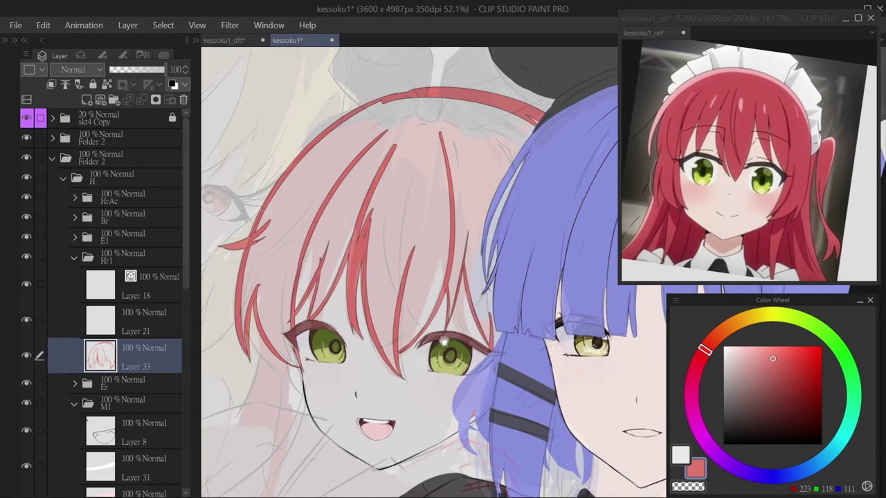
scroll(321, 257, "down", 1)
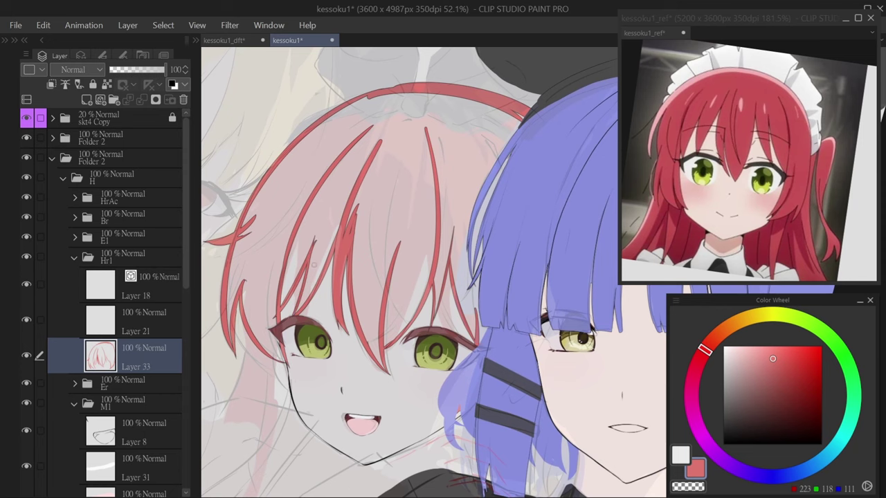
scroll(398, 363, "down", 1)
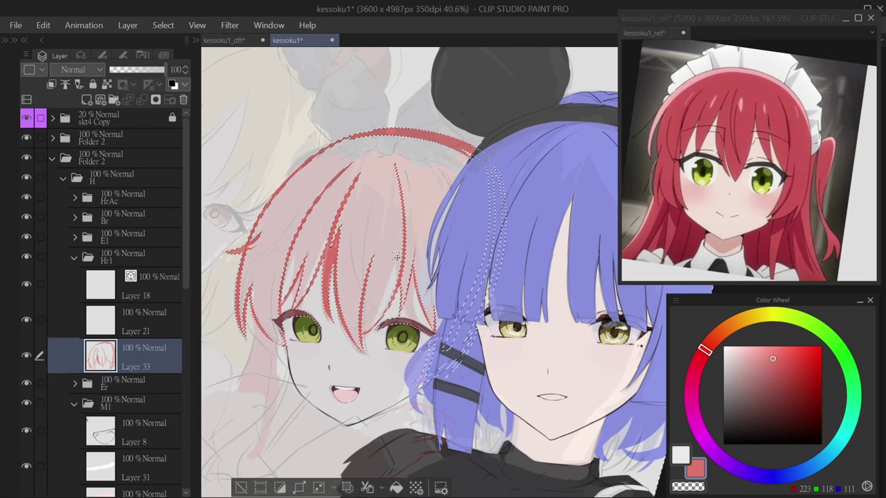
- Set Layer 33 as the reference layer and fill the enclosed hair and fringe with the same red
key("ctrl+shift+r")
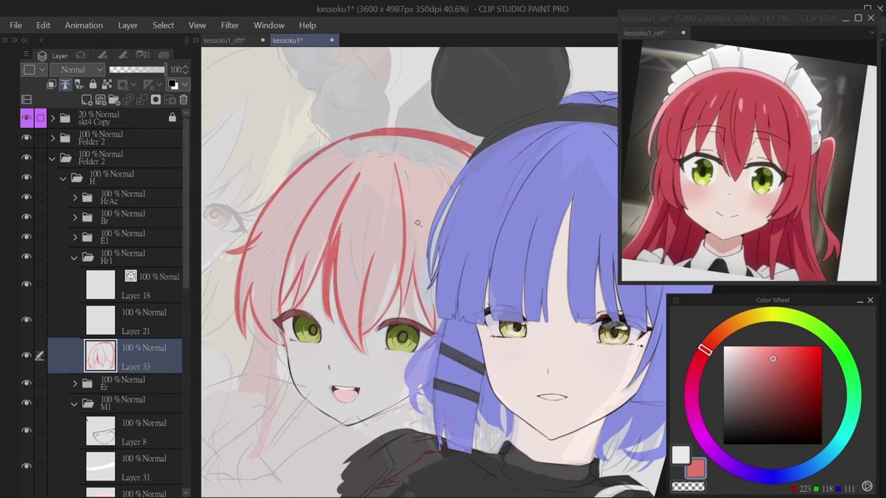
scroll(402, 305, "up", 4)
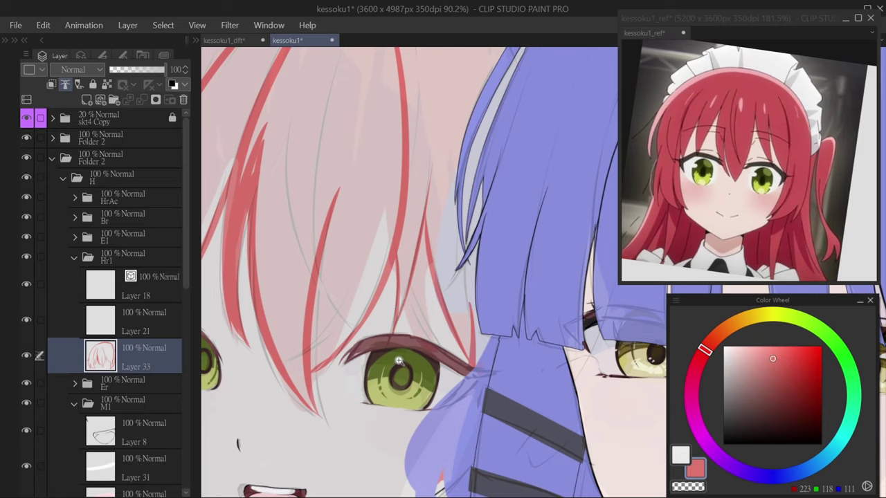
scroll(402, 308, "down", 5)
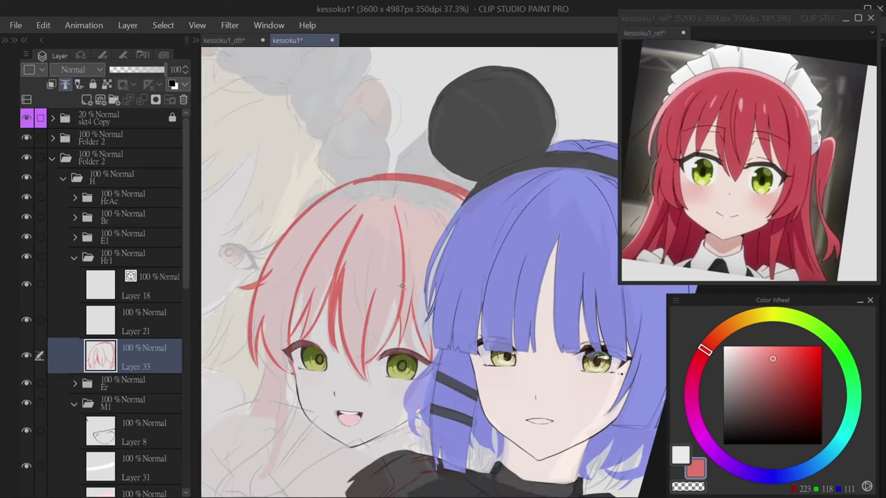
mouse_move(374, 183)
left_mouse_down()
mouse_move(352, 254)
mouse_move(351, 234)
left_mouse_up()
mouse_move(325, 198)
left_mouse_down()
mouse_move(380, 236)
mouse_move(298, 291)
mouse_move(263, 360)
mouse_move(459, 168)
mouse_move(463, 209)
left_mouse_up()
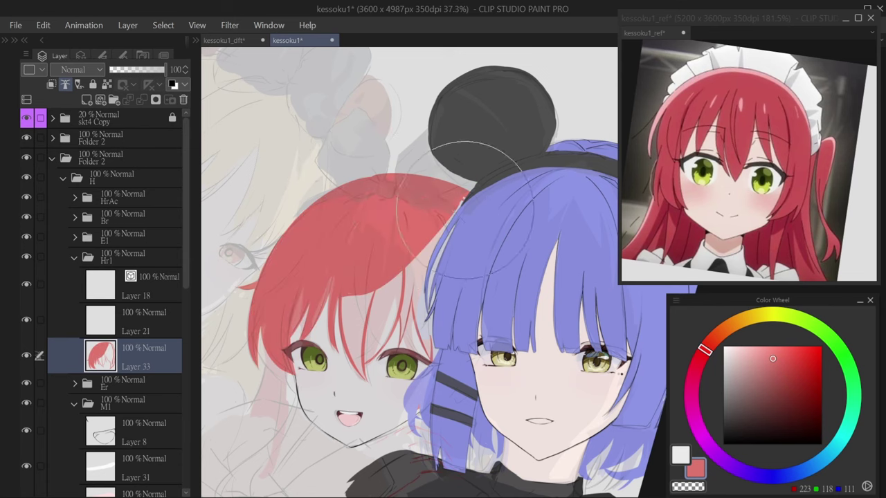
scroll(463, 209, "up", 2)
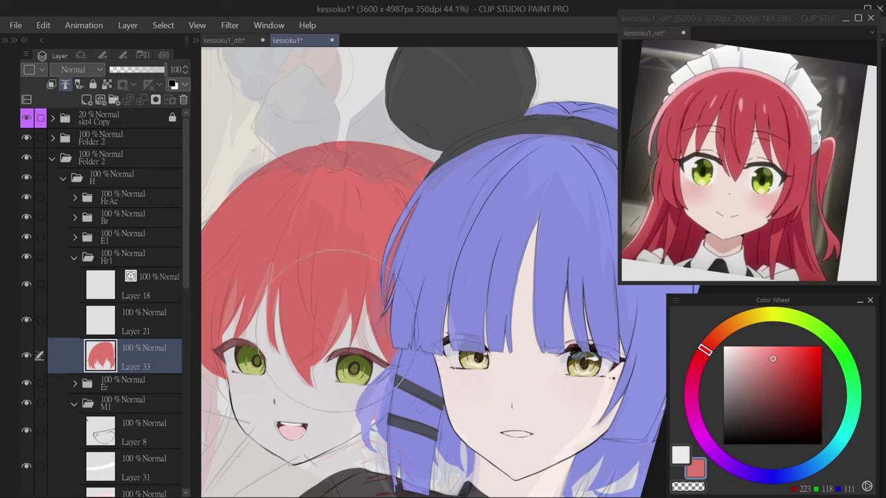
left_click_drag(350, 315, 391, 287)
- Switch to Layer 18 with black as the drawing colour and draw a short line at the crown of the red hair
scroll(307, 300, "up", 2)
key("alt+bracketright")
key("alt+bracketright")
left_click(723, 444)
scroll(367, 83, "up", 1)
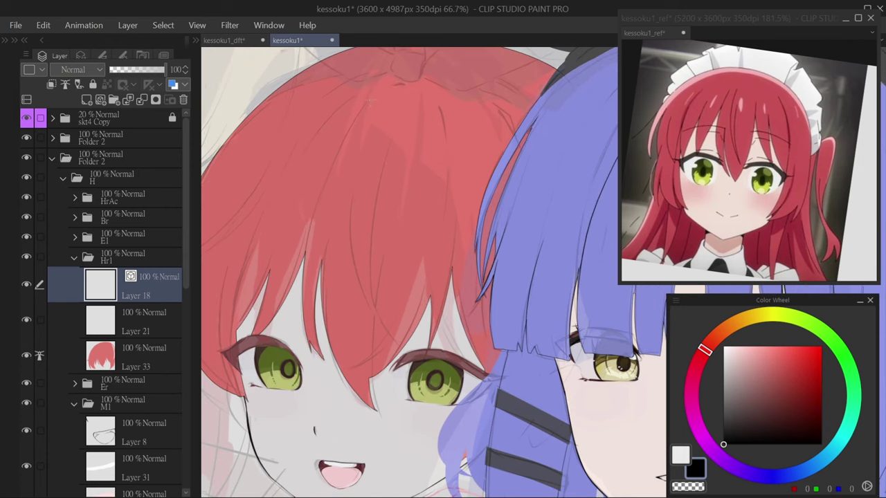
left_click_drag(389, 85, 407, 82)
key("ctrl+z")
key("ctrl+z")
key("ctrl+z")
scroll(374, 99, "up", 2)
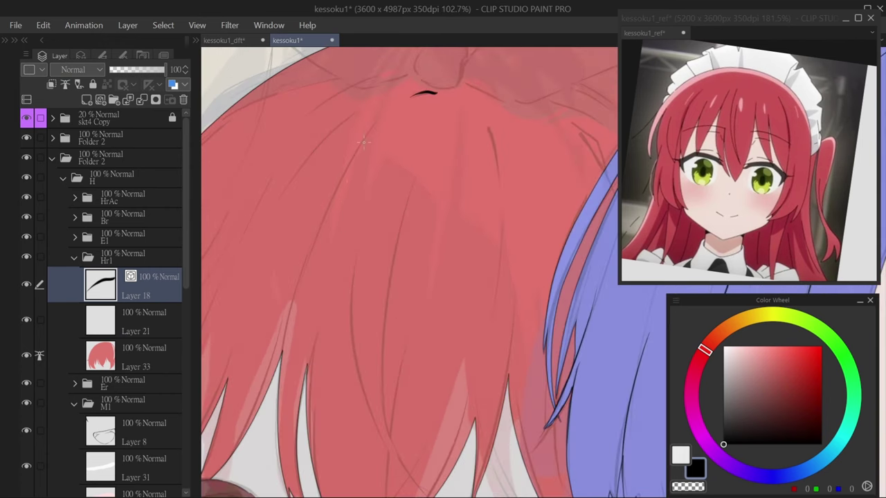
- Draw the long curved strand lines running down the red-haired character's fringe towards its central tip
left_click_drag(326, 216, 285, 325)
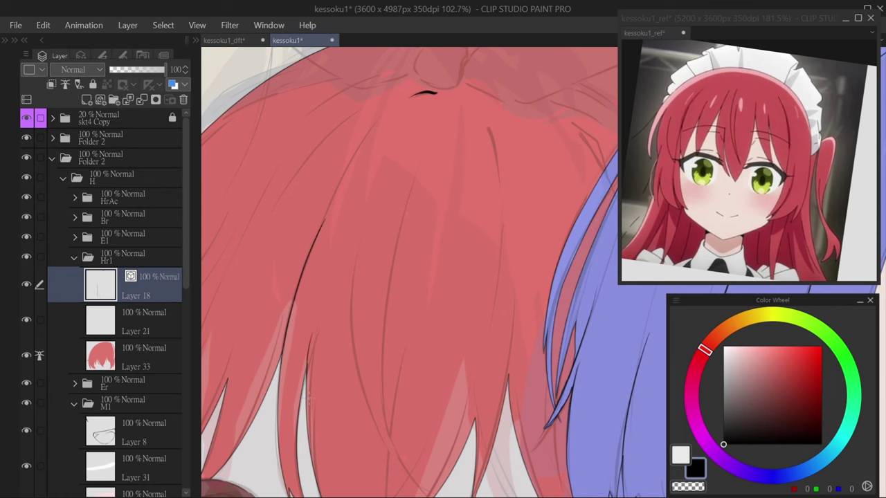
scroll(308, 348, "down", 2)
left_click_drag(370, 121, 337, 285)
left_click_drag(319, 186, 349, 354)
left_click_drag(335, 249, 364, 368)
scroll(349, 345, "up", 2)
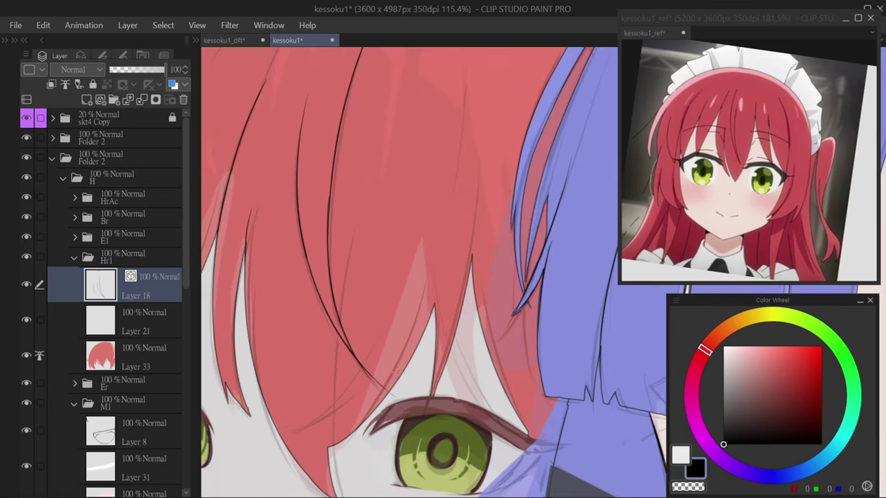
- Draw the crossing strand lines at the central fringe tip and a long line descending from the crown
scroll(391, 340, "down", 1)
left_click_drag(408, 322, 322, 423)
left_click_drag(380, 398, 317, 425)
scroll(436, 339, "down", 2)
left_click_drag(449, 311, 436, 309)
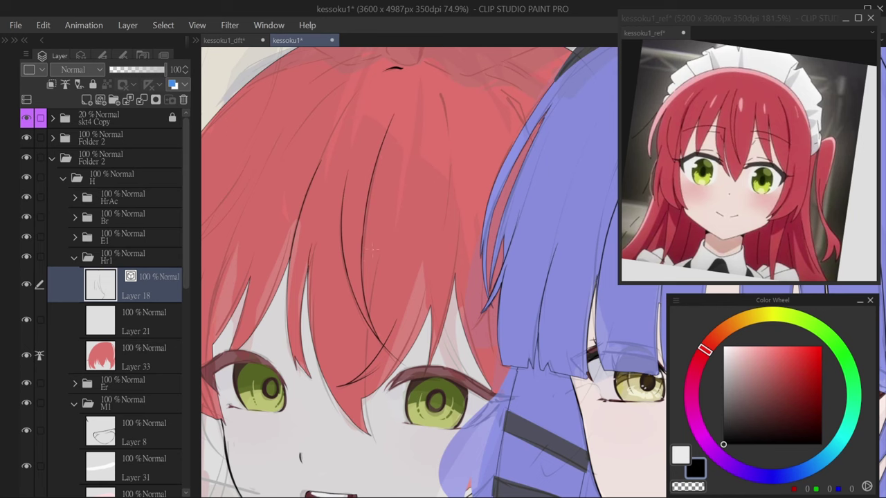
left_click_drag(371, 249, 359, 398)
scroll(360, 378, "up", 3)
scroll(374, 378, "down", 3)
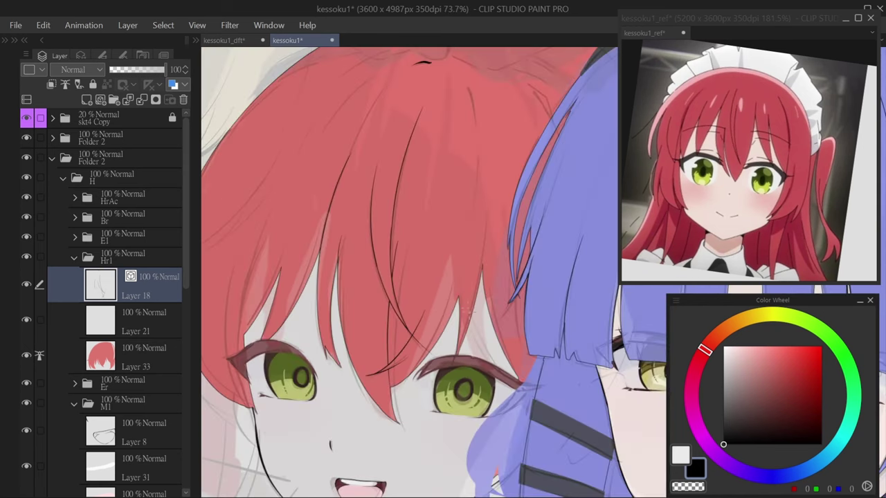
left_click_drag(465, 303, 410, 304)
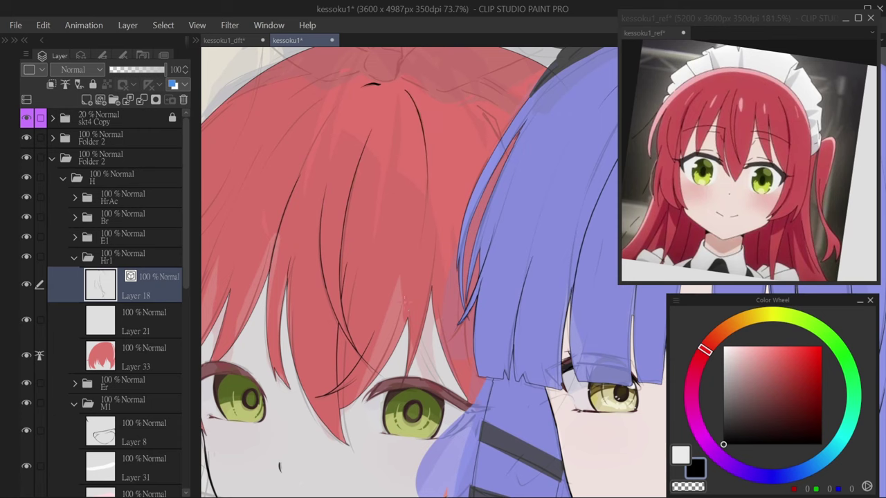
scroll(450, 293, "up", 4)
left_click_drag(443, 375, 416, 419)
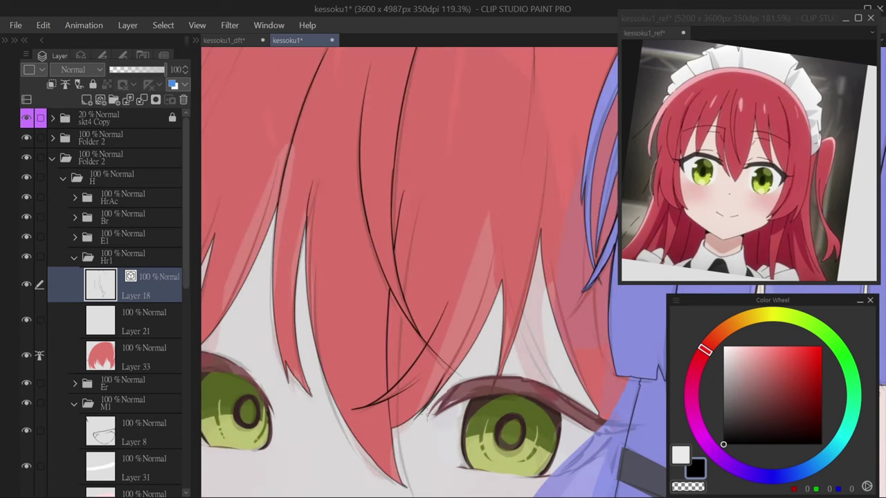
- Sample the hair red on Layer 33 to touch up the fringe edge beside the eye, and return to Layer 18
left_click(471, 318, "ctrl+shift")
left_click(471, 318, "alt")
left_click(441, 386, "alt")
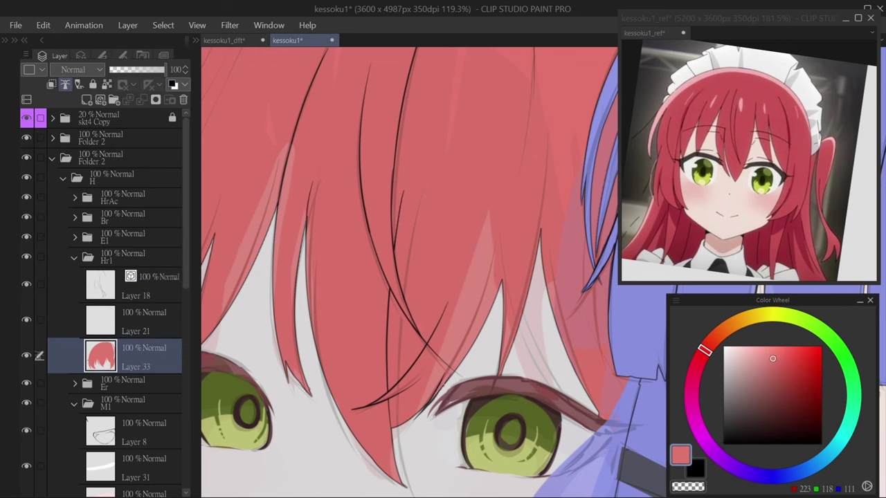
scroll(443, 388, "down", 5)
scroll(459, 391, "up", 5)
left_click_drag(458, 392, 498, 411)
left_click(458, 324, "ctrl+shift")
left_click(458, 324, "alt")
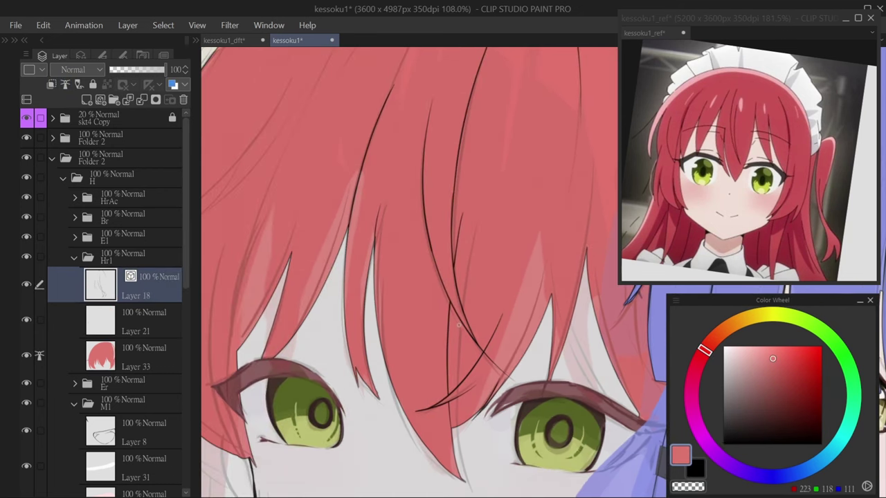
- Draw the inner strand lines of the red hair on the blonde character's side, above the eye and at the flick
scroll(374, 249, "down", 5)
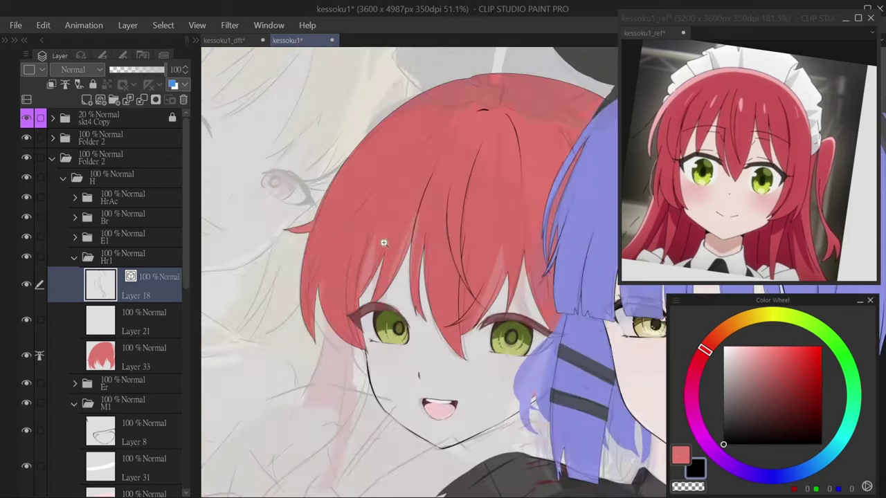
scroll(396, 175, "up", 4)
scroll(315, 293, "down", 2)
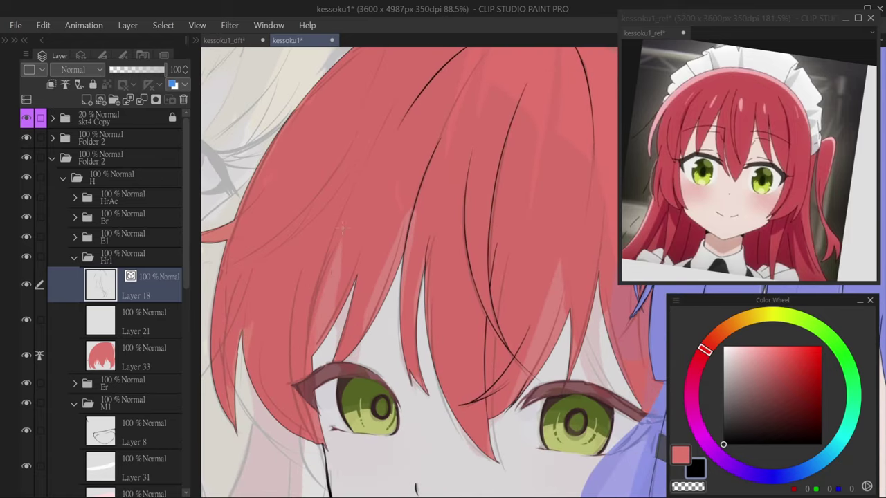
left_click_drag(321, 274, 313, 371)
key("ctrl+z")
left_click_drag(331, 246, 311, 369)
left_click_drag(350, 197, 412, 239)
scroll(382, 241, "down", 3)
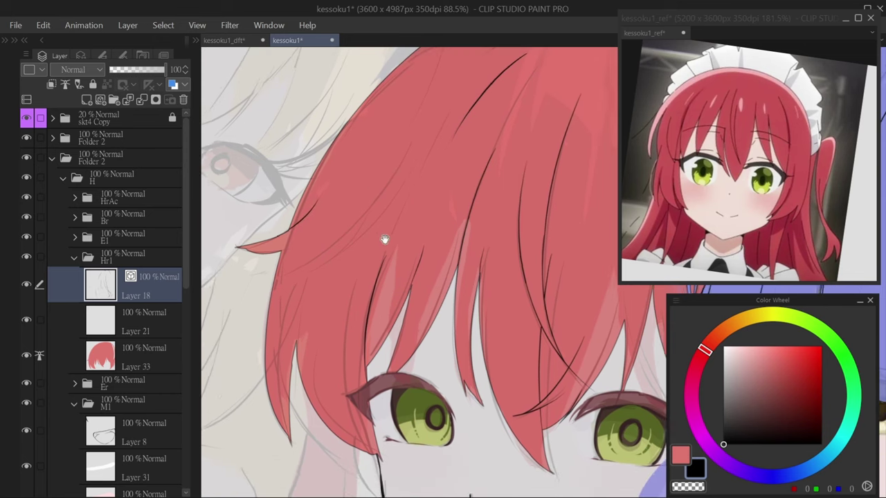
scroll(468, 271, "up", 3)
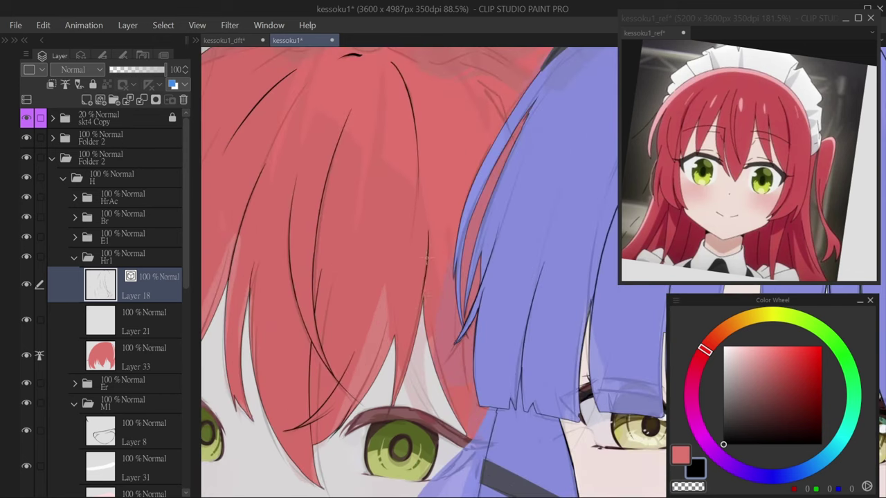
- Draw the radiating crown lines and the strand curving towards the blue hair, and save the illustration
scroll(457, 314, "down", 3)
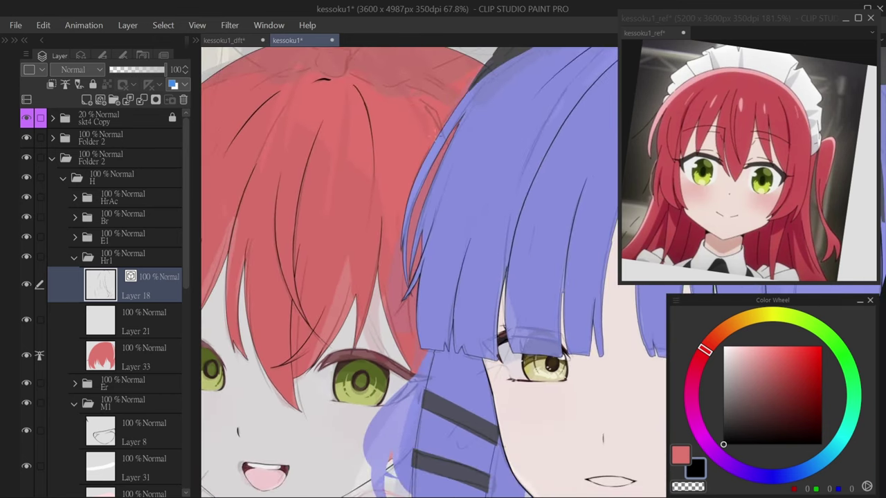
scroll(407, 324, "up", 2)
left_click_drag(389, 255, 402, 267)
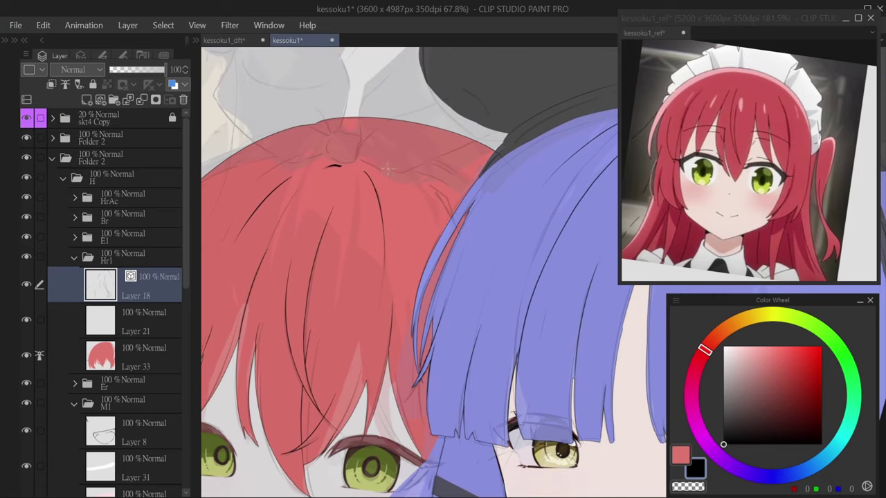
left_click_drag(384, 163, 410, 179)
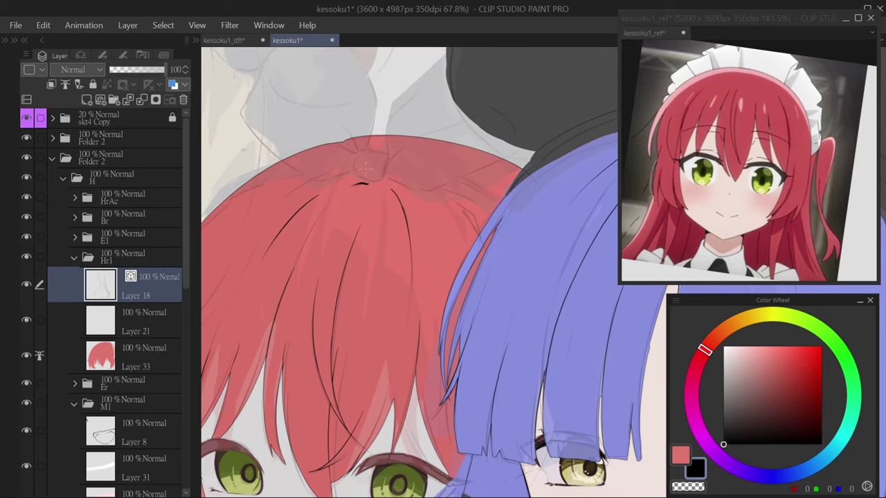
left_click_drag(441, 147, 365, 128)
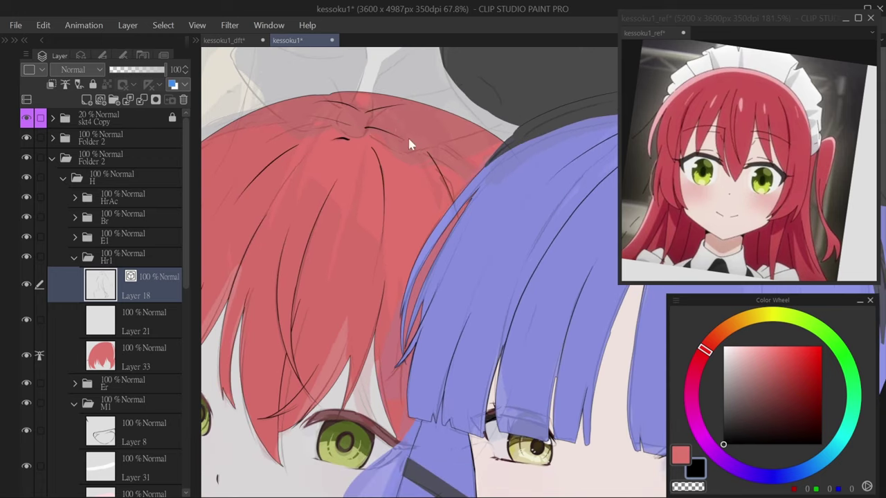
left_click_drag(420, 144, 454, 200)
scroll(437, 196, "down", 5)
scroll(438, 196, "up", 5)
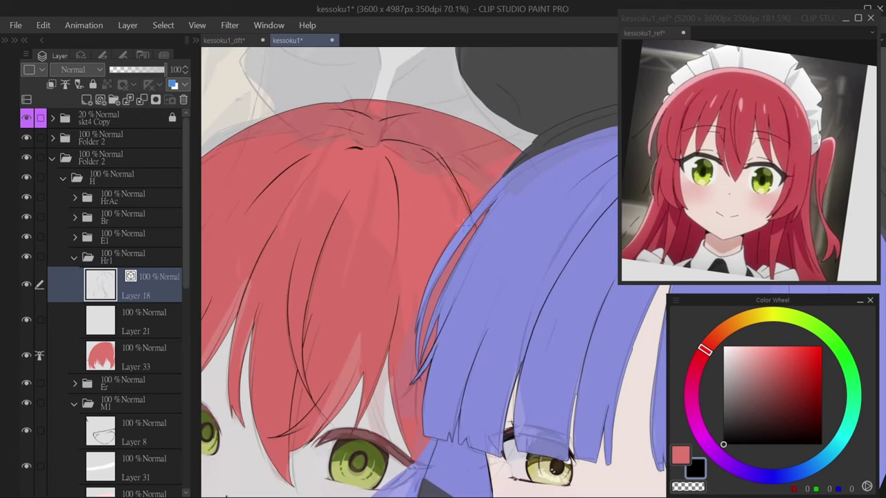
scroll(482, 288, "down", 2)
left_click_drag(457, 429, 439, 374)
key("ctrl+s")
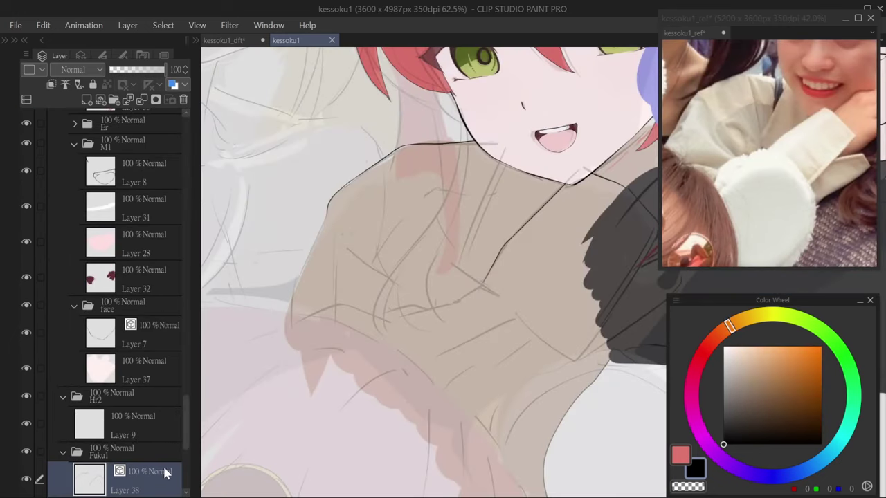
- Ink the outer edge of the beige jacket sleeve and the narrow strip below the chin on Layer 38
left_click_drag(328, 209, 308, 255)
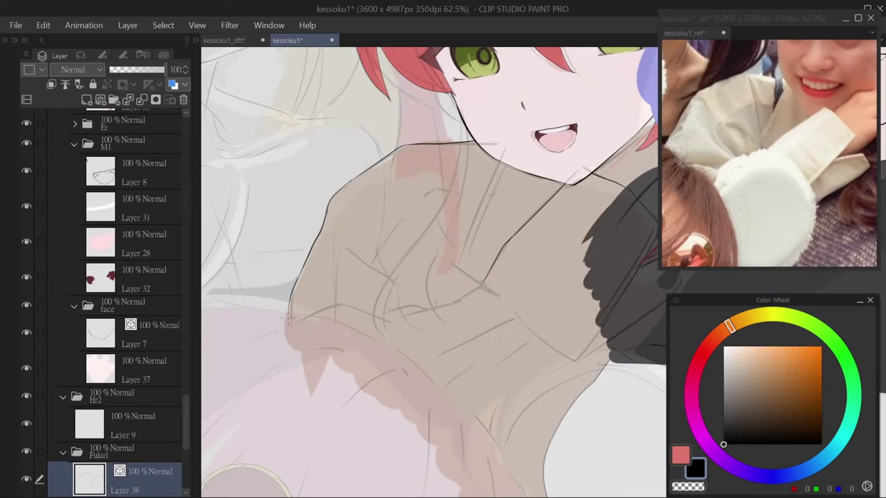
scroll(467, 193, "up", 3)
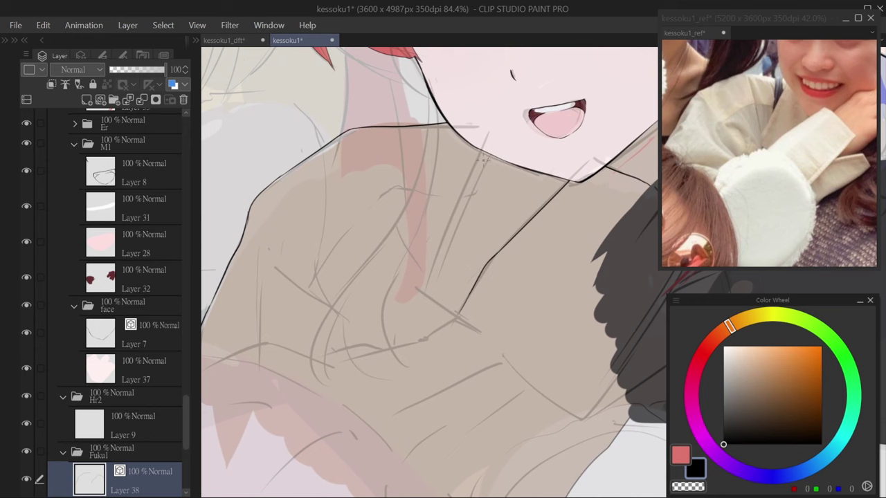
mouse_move(487, 159)
left_mouse_down()
mouse_move(424, 288)
mouse_move(465, 313)
left_mouse_up()
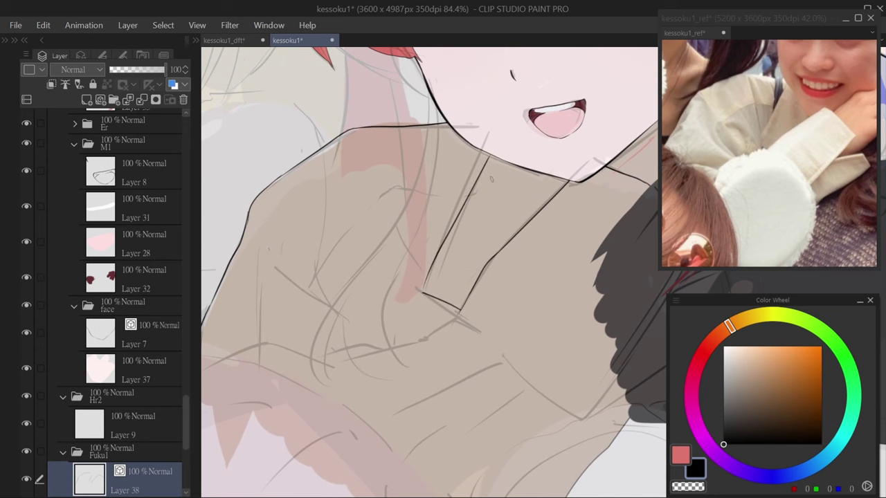
left_click_drag(481, 174, 475, 198)
key("ctrl+z")
- Draw the fold lines on the beige sleeve between its outer edge and the strip below the chin
left_click_drag(372, 231, 430, 226)
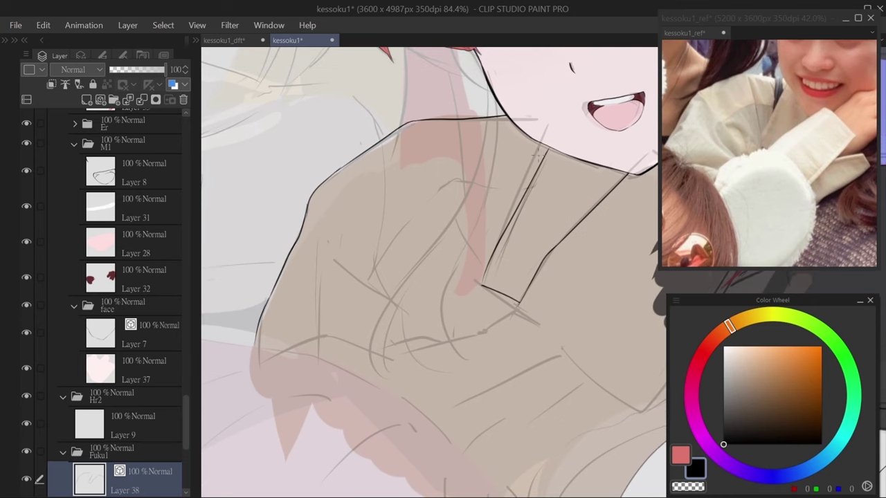
left_click_drag(463, 184, 487, 179)
left_click_drag(505, 179, 529, 181)
mouse_move(444, 193)
left_mouse_down()
mouse_move(372, 265)
mouse_move(387, 248)
left_mouse_up()
left_click_drag(362, 207, 389, 257)
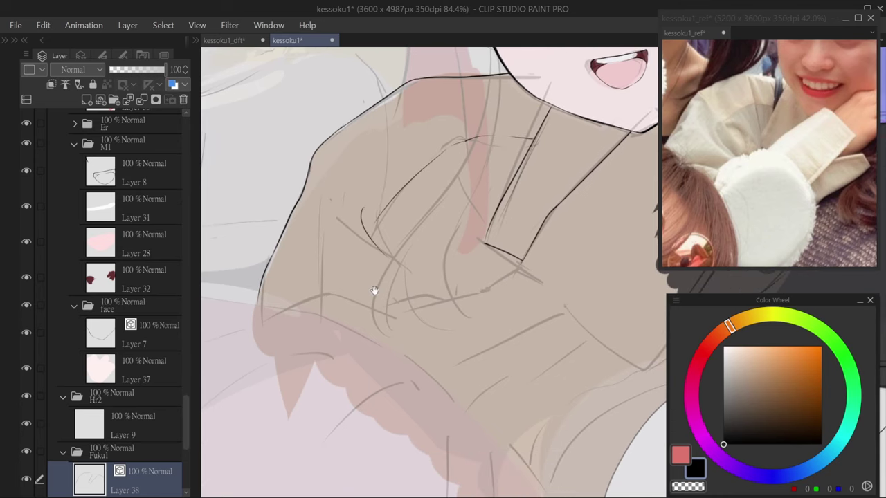
left_click_drag(389, 289, 405, 282)
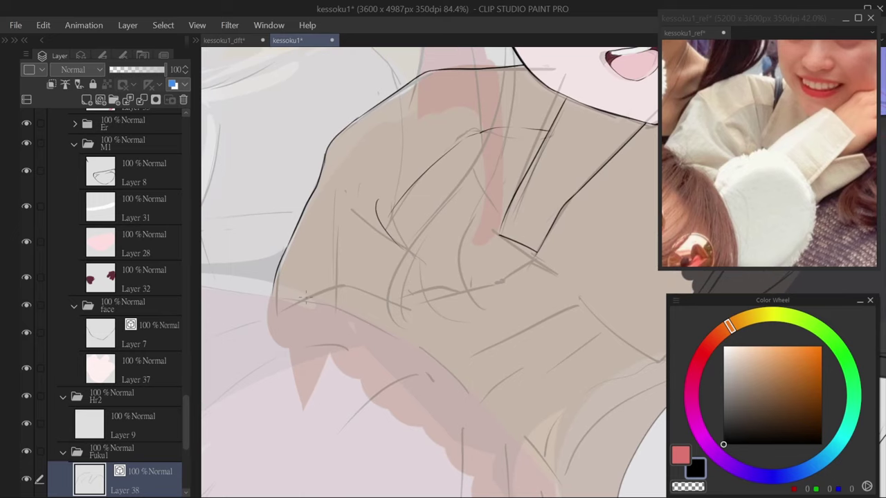
- Draw the wavy lower contour of the beige sleeve from its outer edge to the corner of the strip
left_click_drag(301, 291, 411, 304)
scroll(326, 300, "right", 5)
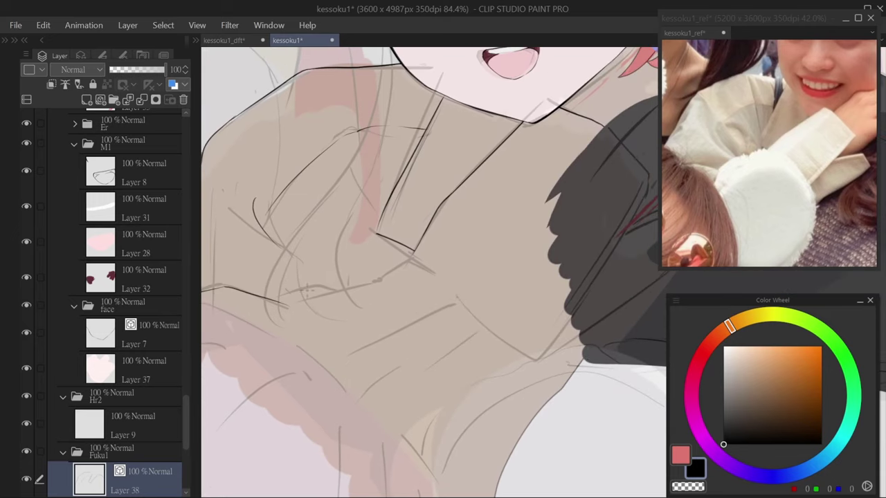
mouse_move(269, 299)
left_mouse_down()
mouse_move(350, 290)
mouse_move(402, 261)
left_mouse_up()
scroll(335, 293, "right", 1)
scroll(456, 273, "up", 4)
scroll(434, 236, "down", 5)
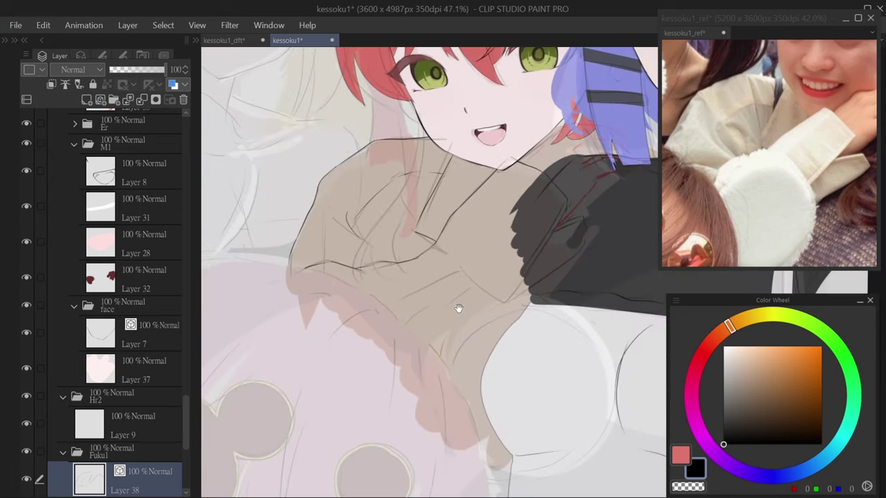
- Erase the black clothing on Layer 27 where it covers the red-haired character's beige cuff and sleeve
left_click_drag(532, 218, 486, 234)
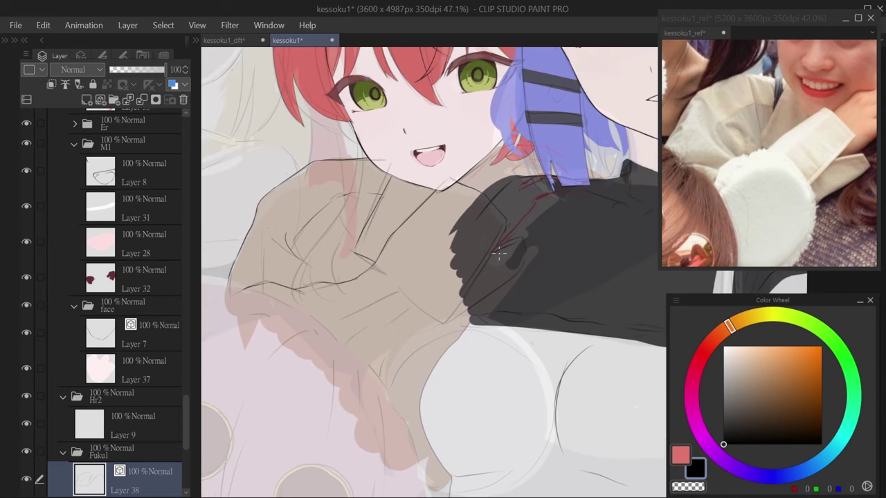
left_click(482, 231, "ctrl+shift")
mouse_move(506, 192)
left_mouse_down()
mouse_move(460, 249)
mouse_move(495, 246)
mouse_move(516, 259)
mouse_move(486, 272)
left_mouse_up()
left_click_drag(512, 229, 530, 201)
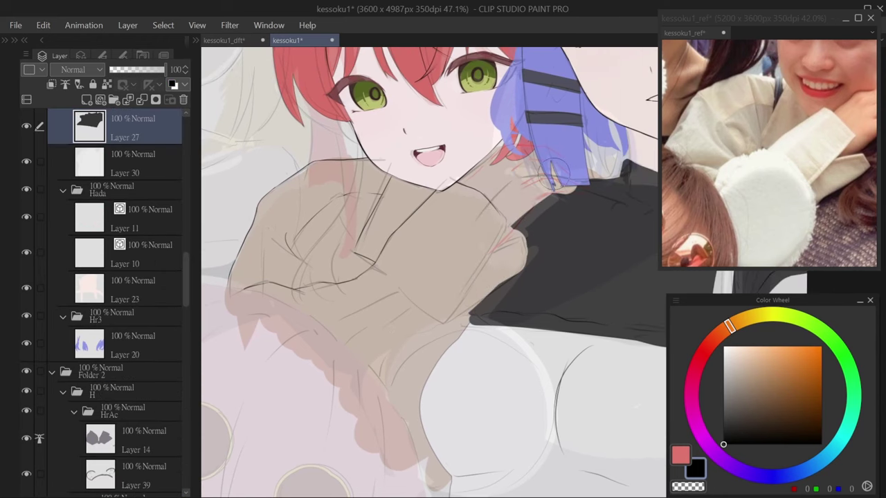
- Ink the long cuff edge and the folded sleeve behind it on Layer 38, next to the black clothing
left_click(388, 253, "ctrl+shift")
scroll(386, 257, "up", 3)
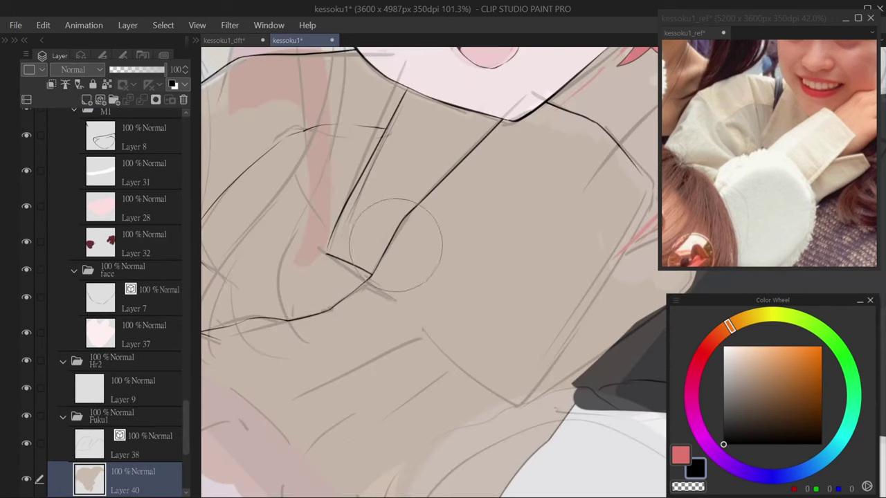
scroll(527, 183, "up", 1)
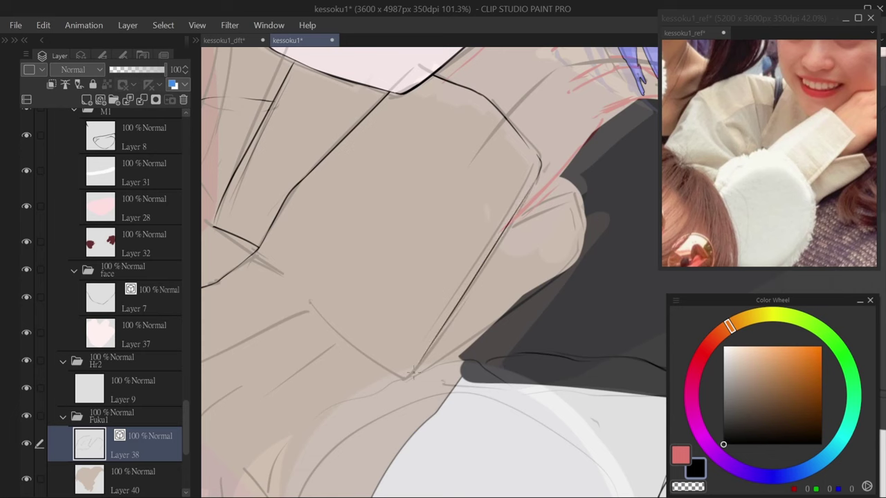
mouse_move(531, 186)
left_mouse_down()
mouse_move(488, 184)
mouse_move(470, 218)
left_mouse_up()
left_click_drag(536, 187, 435, 240)
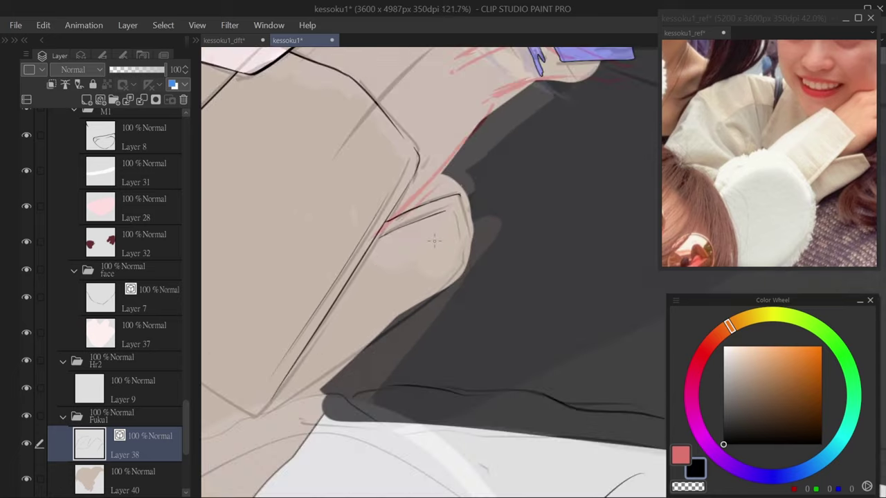
mouse_move(465, 267)
left_mouse_down()
mouse_move(493, 275)
mouse_move(461, 278)
left_mouse_up()
- Select the cuff edge and folded sleeve lines on Layer 38 and adjust them with a free transform
left_click(461, 286, "ctrl+shift")
left_click(468, 216, "ctrl+shift")
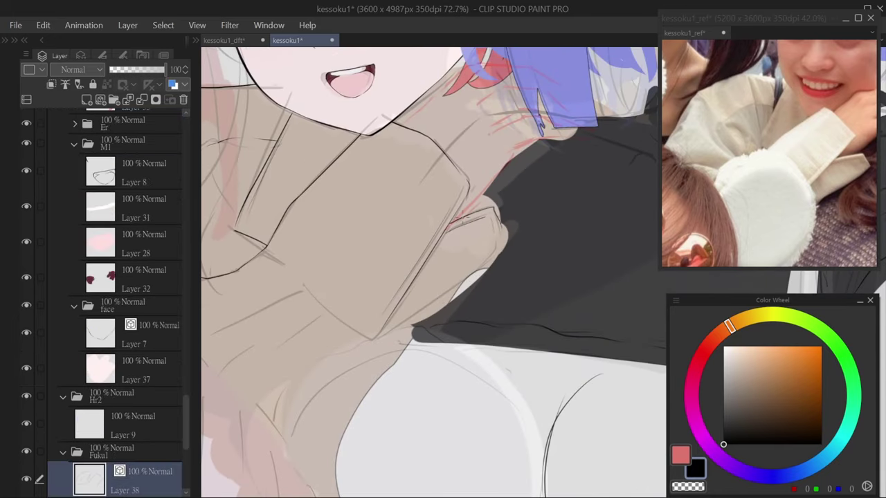
left_click_drag(468, 216, 497, 250)
scroll(478, 277, "down", 1)
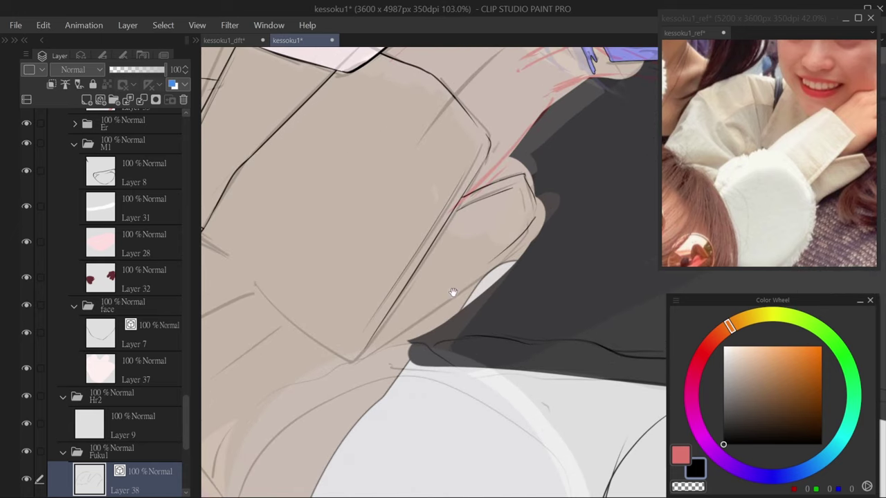
scroll(450, 319, "down", 1)
left_click_drag(451, 320, 466, 305)
mouse_move(551, 175)
left_mouse_down()
mouse_move(447, 333)
mouse_move(429, 322)
left_mouse_up()
key("ctrl+t")
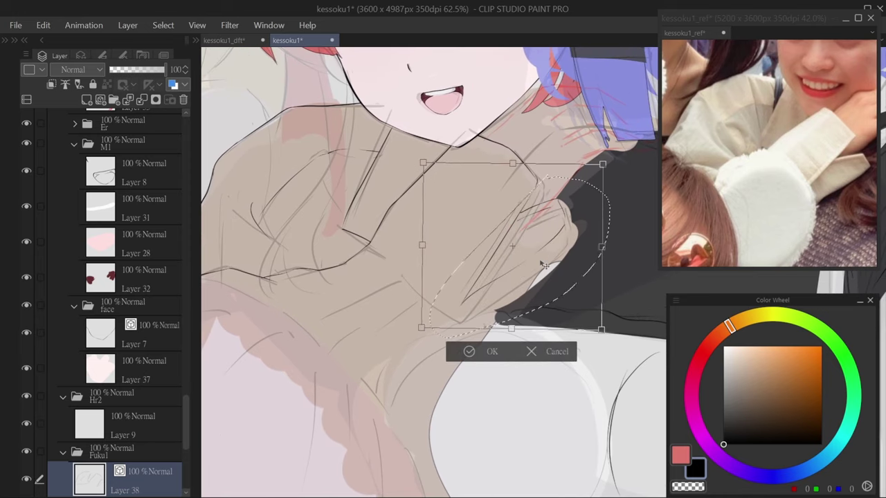
left_click(471, 352)
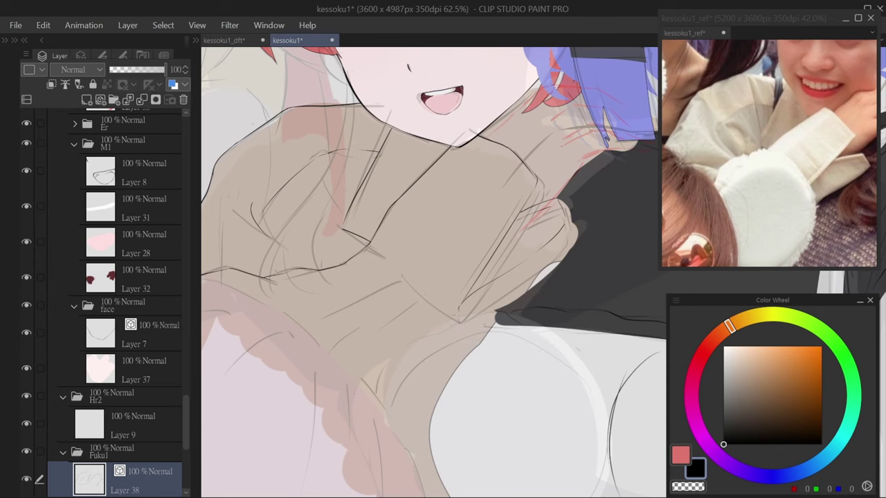
- Ink the cuff's lower edge and the beige sleeve folds beneath it on Layer 38
left_click_drag(428, 285, 445, 305)
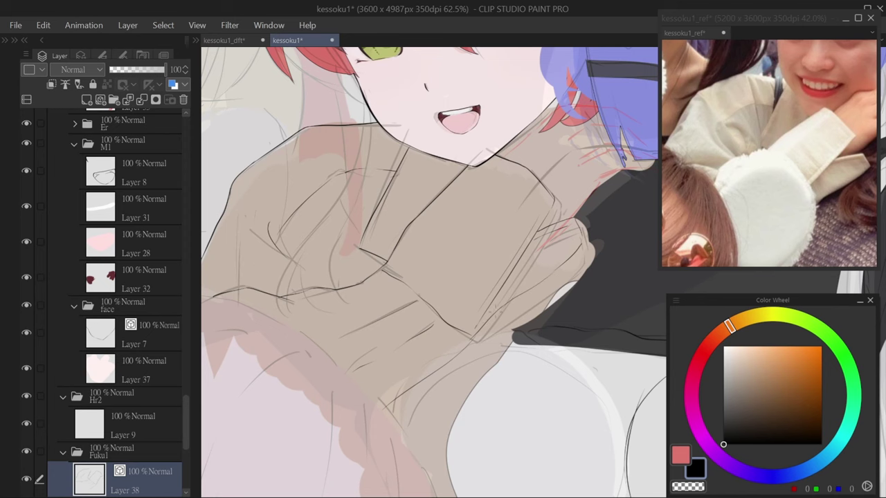
left_click_drag(426, 312, 477, 308)
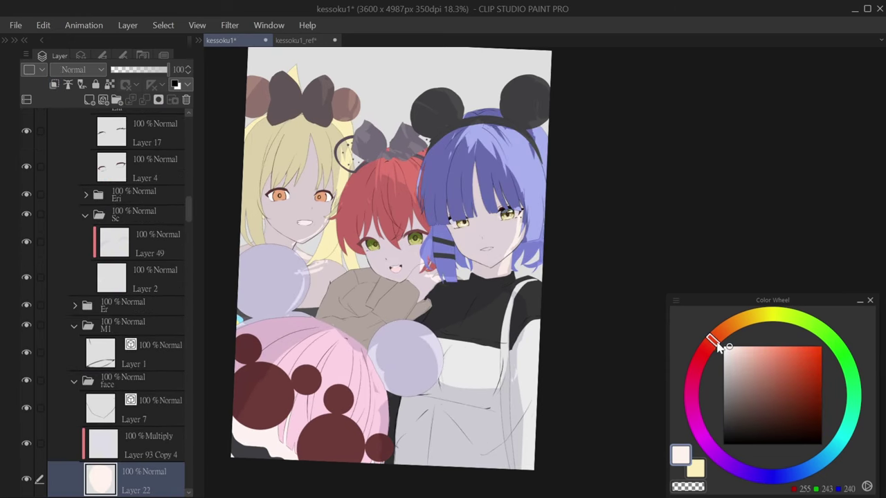
- Sample the blue-haired character's face colour and adjust its hue and lightness to a pale skin tone
left_click(490, 233, "alt")
left_click(713, 341)
left_click(730, 353)
left_click(737, 353)
left_click(738, 352)
left_click(732, 352)
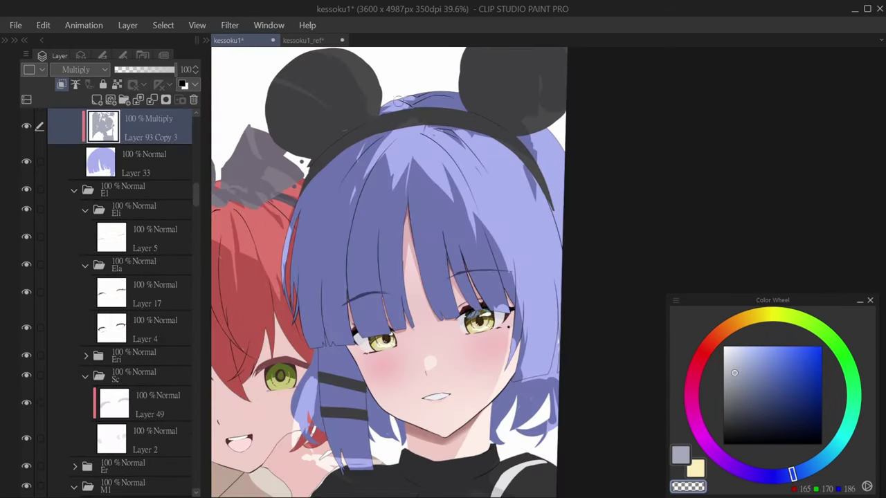
- Refine the shadow shapes on the blue hair's crown between the mouse ears on Layer 93 Copy 3
key("c")
key("c")
key("c")
key("c")
key("c")
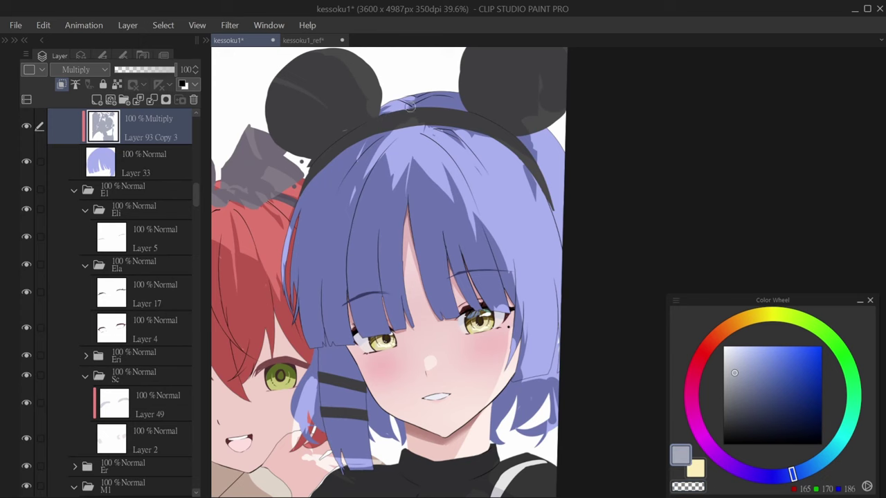
key("c")
key("c")
key("c")
left_click_drag(523, 114, 492, 137)
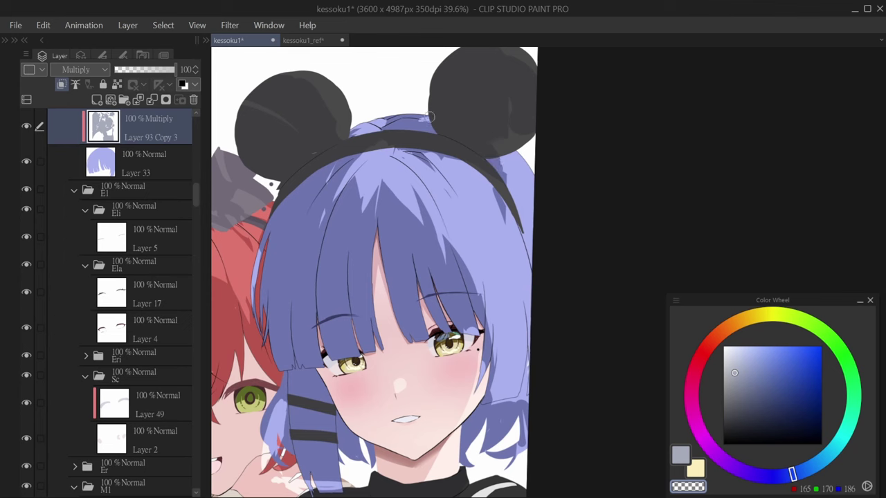
key("c")
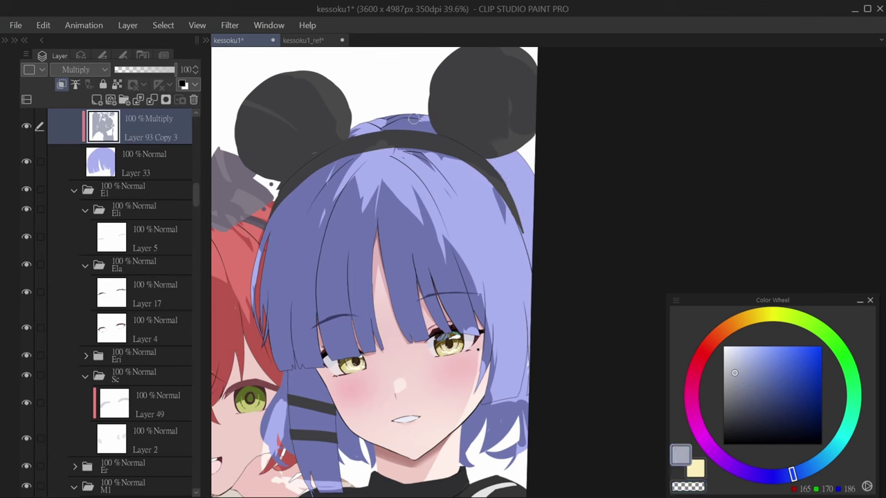
key("c")
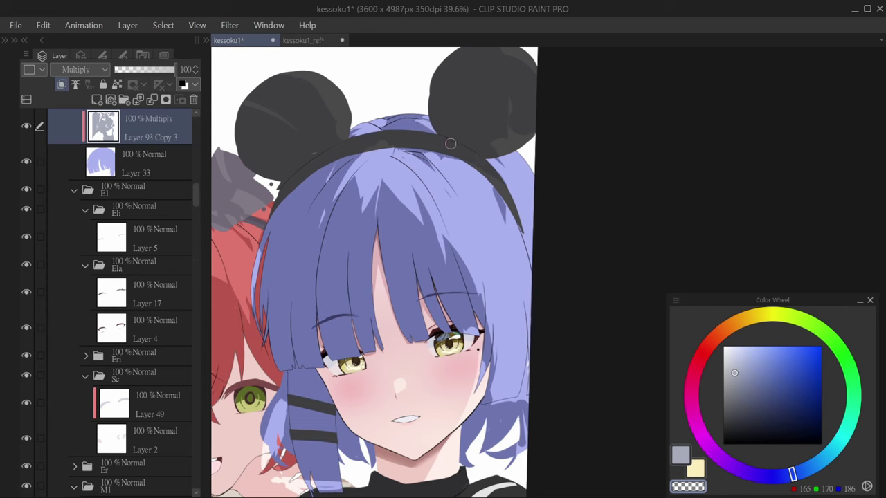
- Paint and trim a cast shadow on the blue hair along the lower edge of the headband
key("c")
key("c")
key("c")
key("c")
scroll(429, 122, "up", 4)
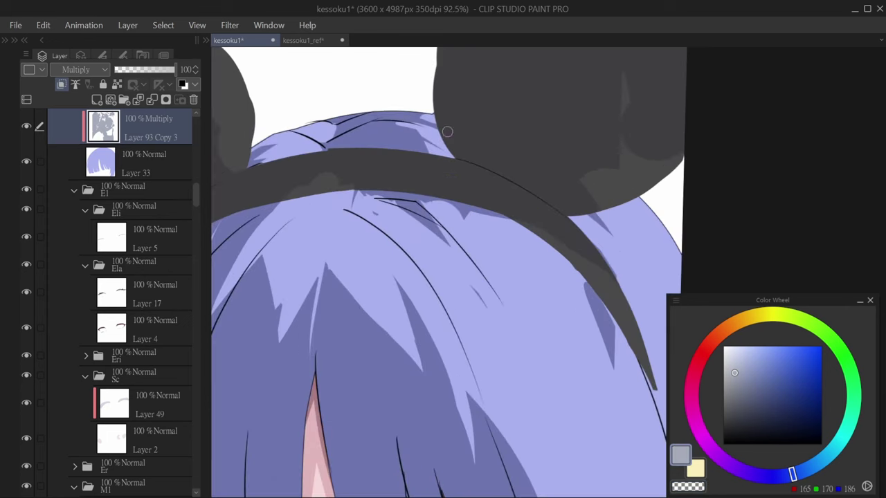
key("c")
key("c")
left_click_drag(514, 215, 593, 287)
key("c")
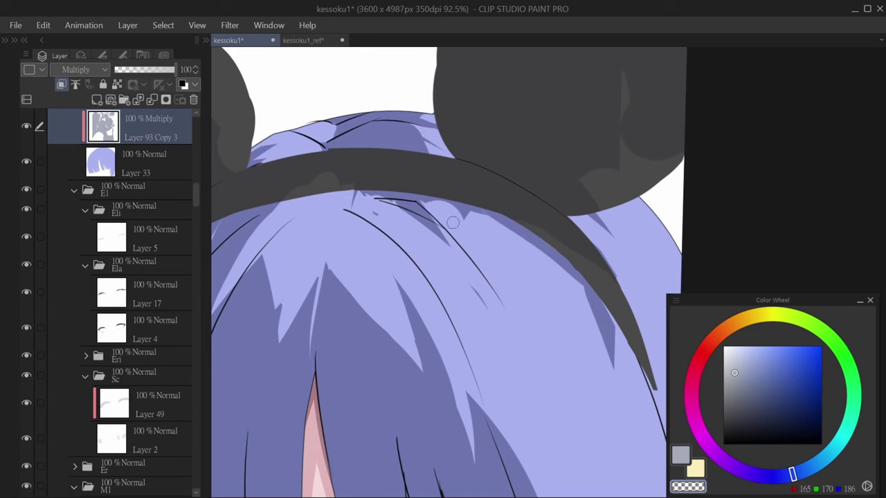
- Shade the outer edge of the long blue side hair below the end of the headband
scroll(458, 222, "down", 3)
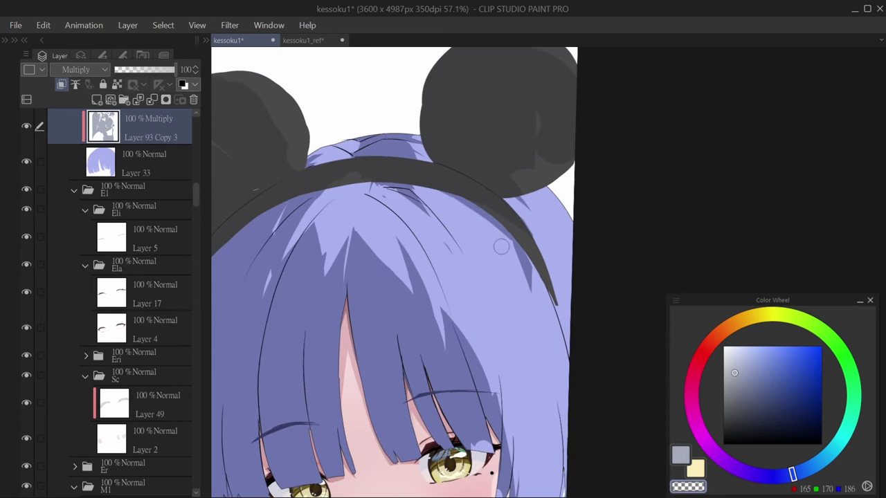
left_click_drag(540, 320, 502, 244)
key("c")
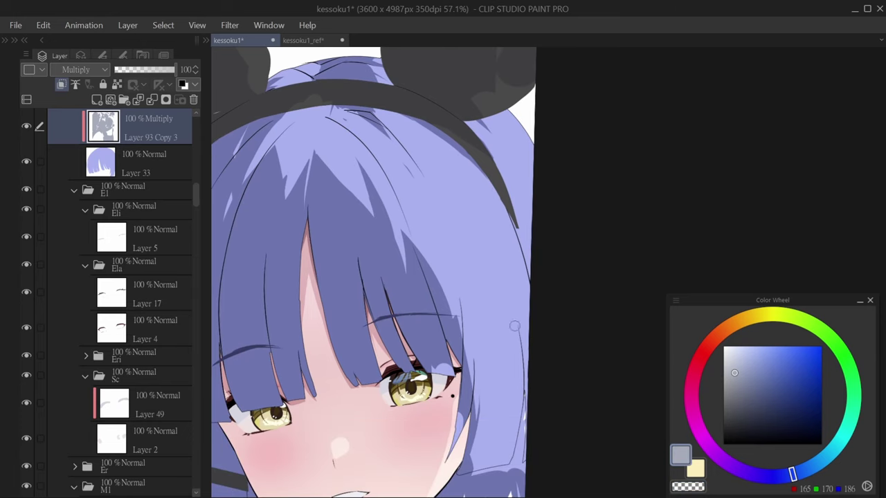
left_click_drag(522, 419, 518, 299)
key("c")
key("c")
key("c")
- Add pointed shadow strands where the blue bangs meet the lit side hair
left_click_drag(434, 306, 409, 233)
key("c")
key("c")
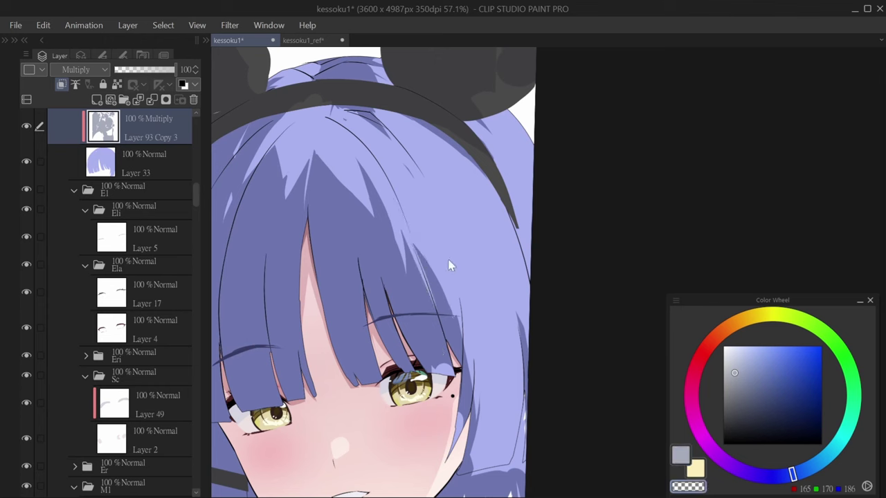
key("c")
key("c")
key("c")
key("c")
key("c")
key("c")
- Refine the shadows on the blue side lock running beside the eye and cheek down to the jaw
scroll(460, 298, "down", 2)
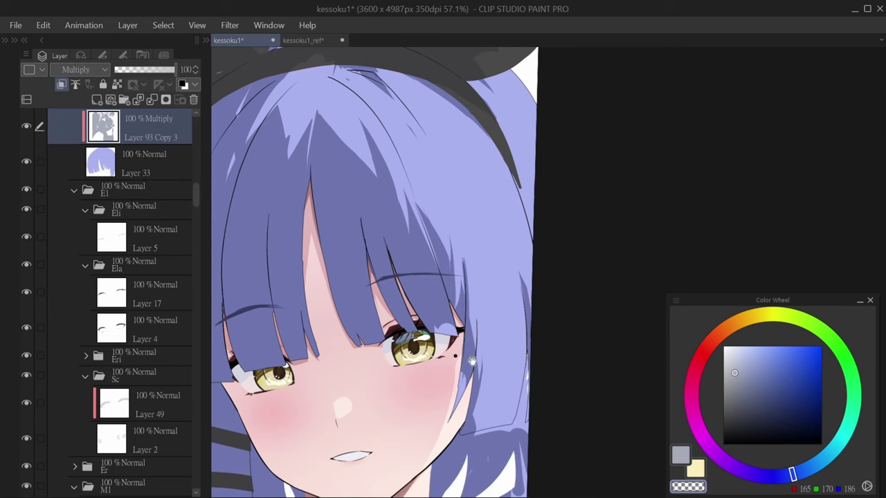
key("c")
key("c")
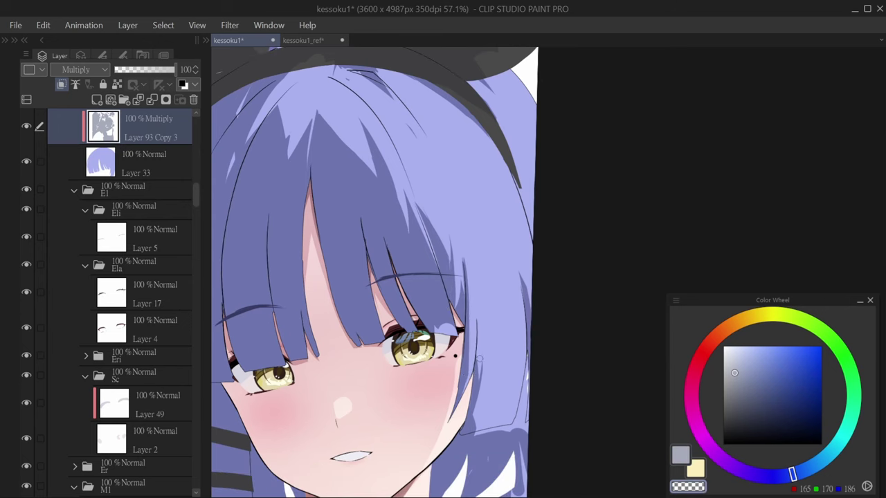
key("c")
key("c")
key("c")
key("c")
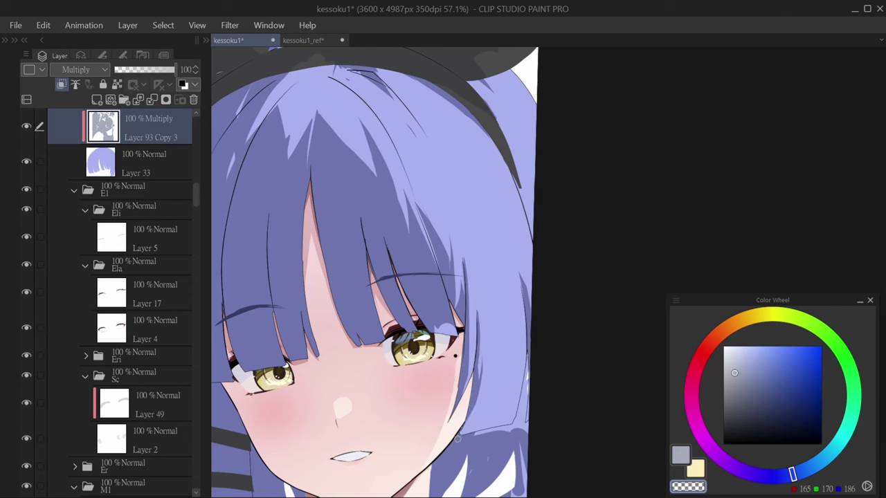
key("c")
- Carve light streaks into the blue hair shadow along the long strand lines on the red-haired character's side
left_click_drag(471, 425, 543, 446)
key("c")
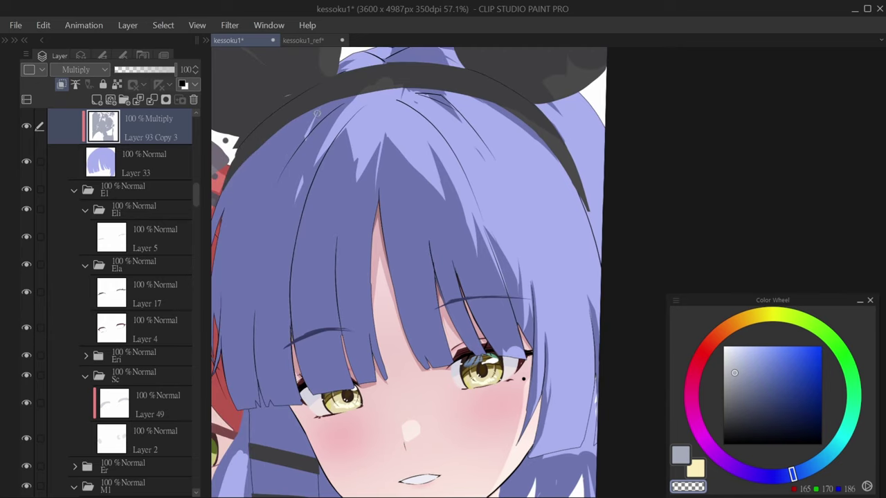
key("c")
key("c")
key("c")
key("c")
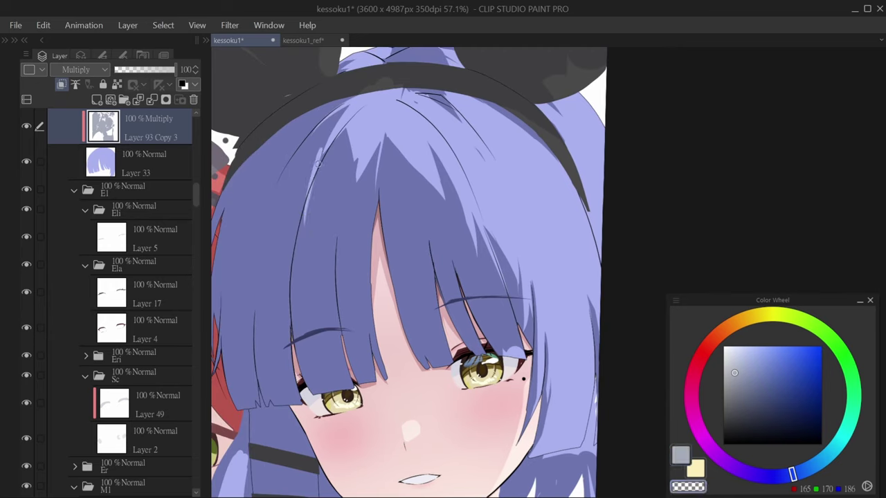
key("c")
key("c")
key("c")
- Sharpen the jagged edges of light and shadow above the parting of the blue bangs
scroll(336, 148, "up", 3)
key("c")
key("c")
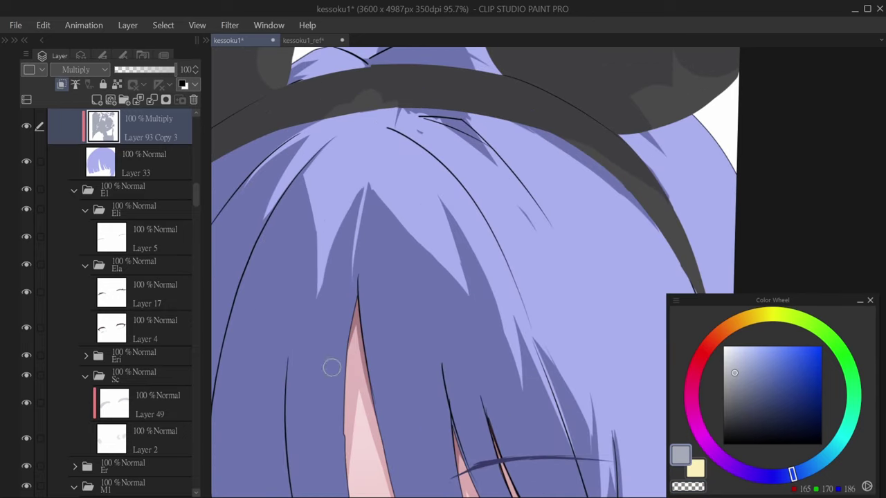
key("c")
scroll(374, 221, "down", 3)
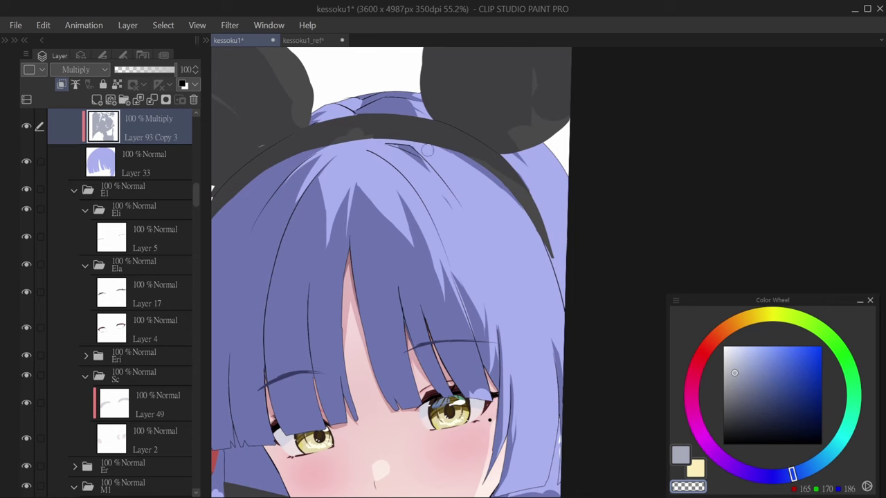
- Rotate the canvas and deepen the pointed shadow along the strand line below the headband at the crown
key("asciicircum")
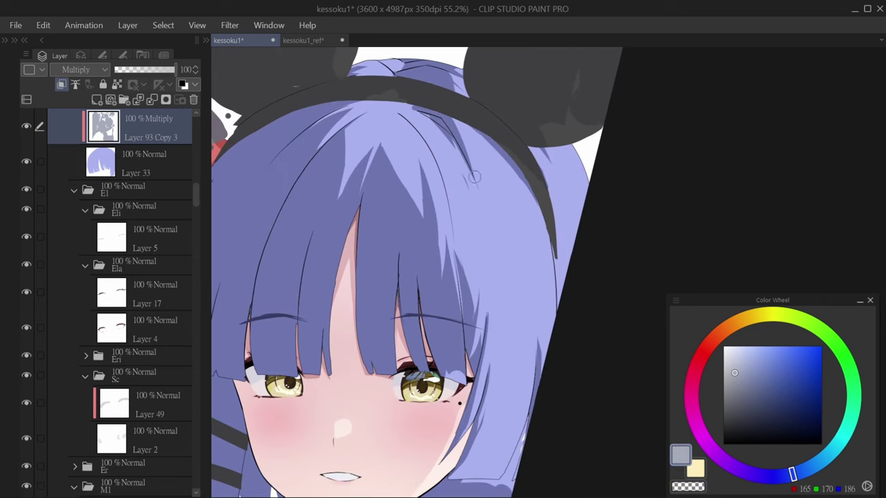
key("c")
key("c")
key("c")
key("c")
scroll(409, 98, "down", 1)
mouse_move(472, 209)
left_mouse_down()
mouse_move(549, 181)
mouse_move(541, 130)
left_mouse_up()
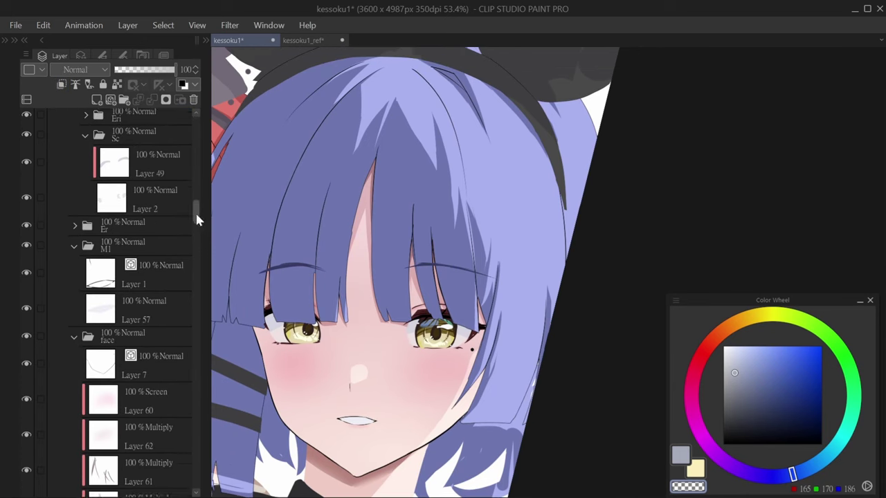
- Select the area of the eye layers and mask the Hr1 folder there so the eyes show through the bangs
scroll(194, 208, "up", 5)
left_click(90, 152, "ctrl")
left_click_drag(196, 198, 195, 177)
left_click(159, 267)
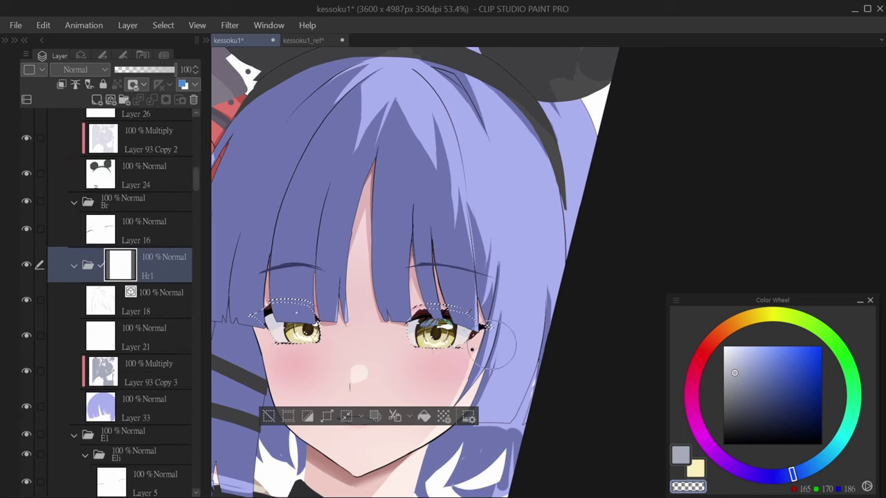
left_click_drag(294, 317, 300, 344)
- Draw and trim thin white highlight lines along the blue bangs' edges around both eyes on Layer 64
scroll(300, 344, "up", 5)
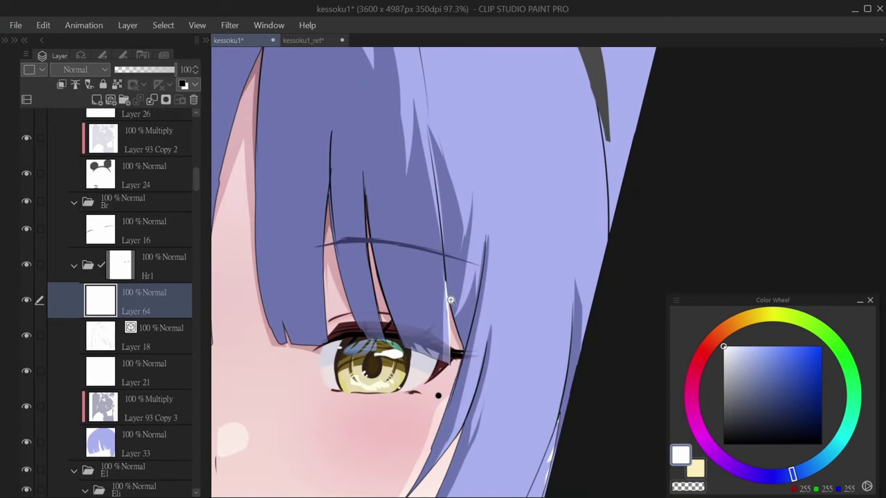
scroll(448, 305, "up", 1)
scroll(450, 284, "up", 1)
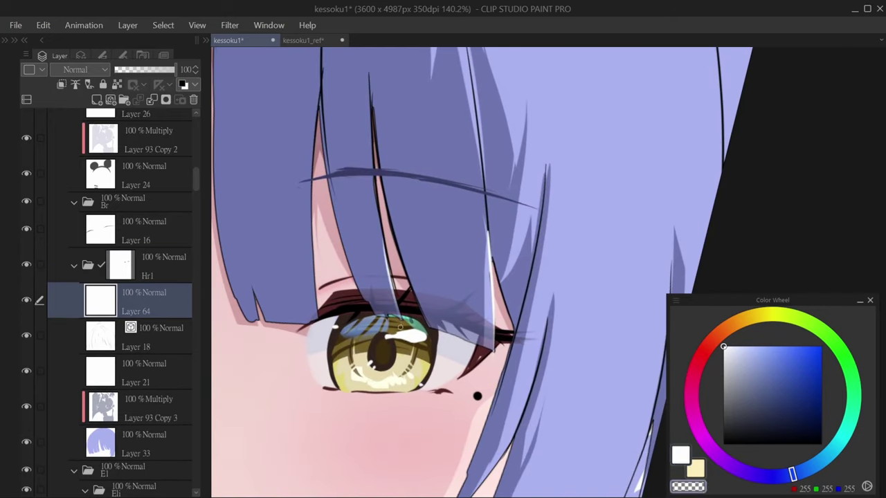
scroll(494, 327, "down", 4)
scroll(502, 289, "up", 4)
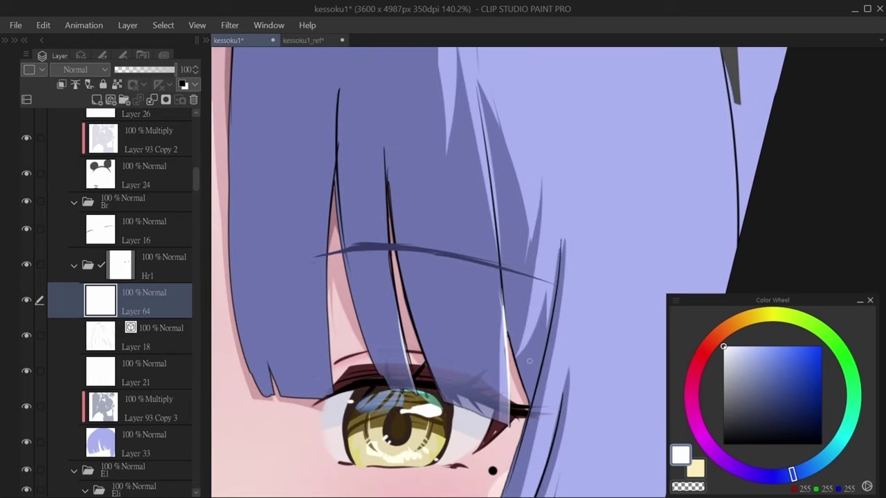
scroll(541, 364, "down", 3)
scroll(412, 296, "up", 4)
left_click_drag(361, 253, 370, 317)
key("c")
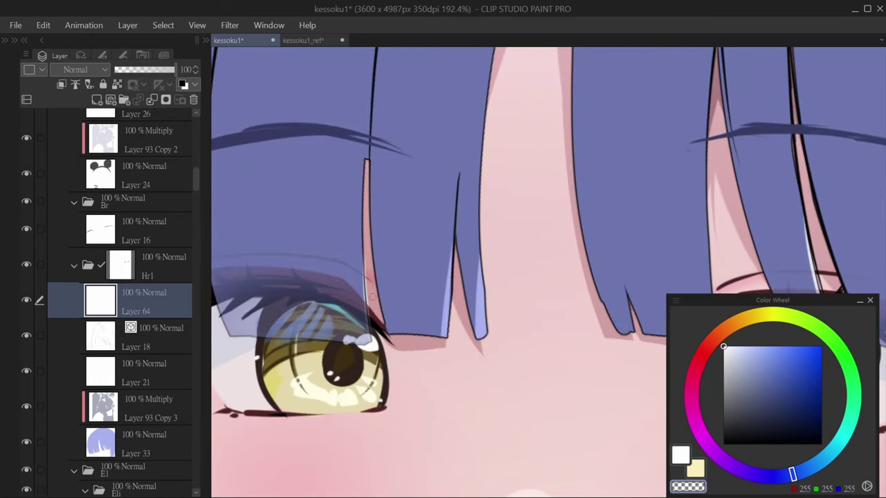
scroll(514, 321, "down", 5)
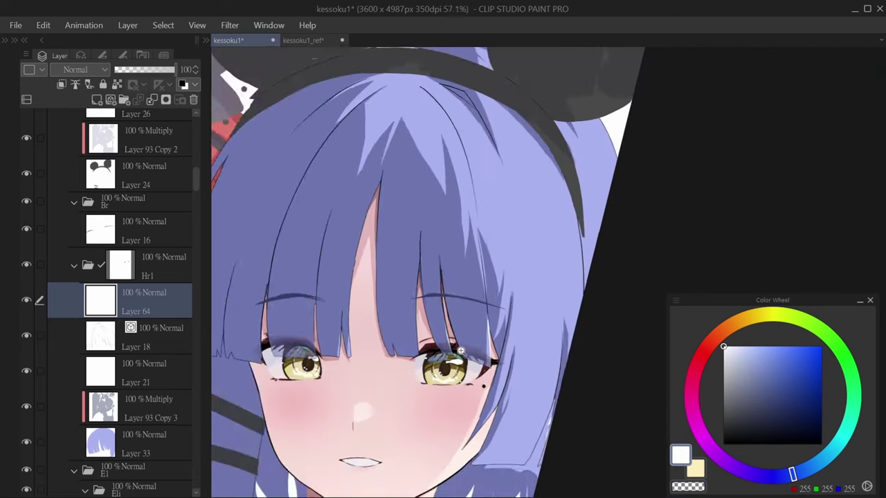
- Add clipped Layer 65 above Layer 93 Copy 3 in Multiply mode and choose the grey-blue shadow colour 165, 170, 186
scroll(486, 302, "down", 3)
left_click(158, 415)
key("ctrl+shift+n")
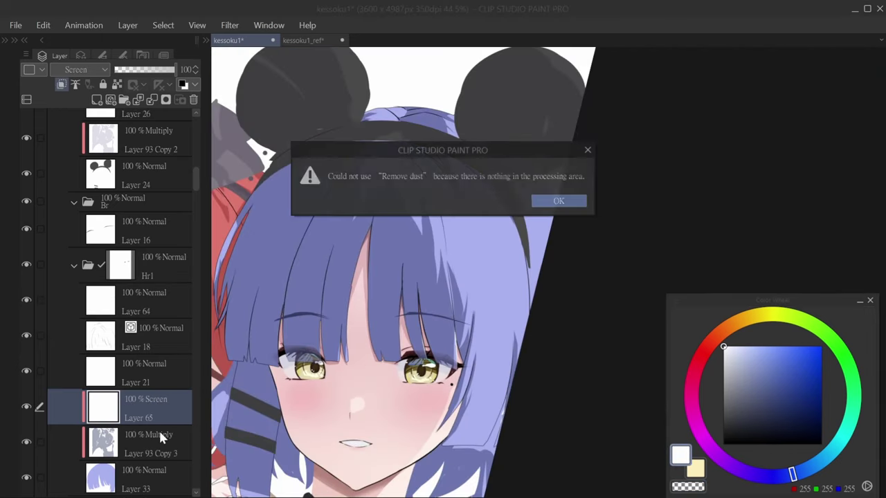
key("Return")
left_click(410, 221, "alt")
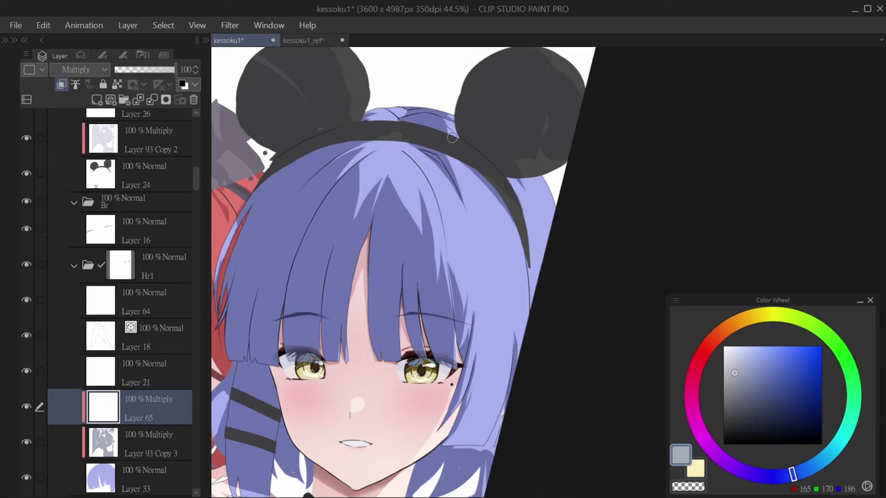
- Paint and trim a small deeper shadow in the blue hair near the crown on Layer 65
scroll(451, 137, "up", 3)
left_click_drag(405, 161, 463, 197)
key("c")
mouse_move(432, 166)
left_mouse_down()
mouse_move(463, 204)
mouse_move(429, 171)
left_mouse_up()
key("c")
scroll(429, 173, "down", 4)
scroll(316, 246, "up", 2)
- Paint long second-tone shadow strands down the blue bangs on the red-haired character's side
left_click_drag(297, 204, 239, 408)
key("ctrl+z")
left_click_drag(323, 161, 257, 391)
left_click_drag(322, 218, 285, 384)
left_click_drag(371, 185, 325, 387)
- Paint second-tone shadow strands on the blue bangs from the central parting toward the outer side lock
left_click_drag(453, 194, 443, 248)
left_click_drag(434, 338, 447, 392)
left_click_drag(512, 340, 495, 389)
left_click_drag(583, 483, 539, 458)
left_click_drag(498, 303, 478, 371)
key("ctrl+z")
left_click_drag(463, 209, 476, 349)
left_click_drag(475, 281, 483, 351)
- Thicken and trim the deep shadow along the long strand line of the bangs above the inner eye on Layer 65
left_click_drag(295, 219, 268, 377)
left_click_drag(287, 240, 275, 333)
key("c")
left_click_drag(301, 195, 273, 293)
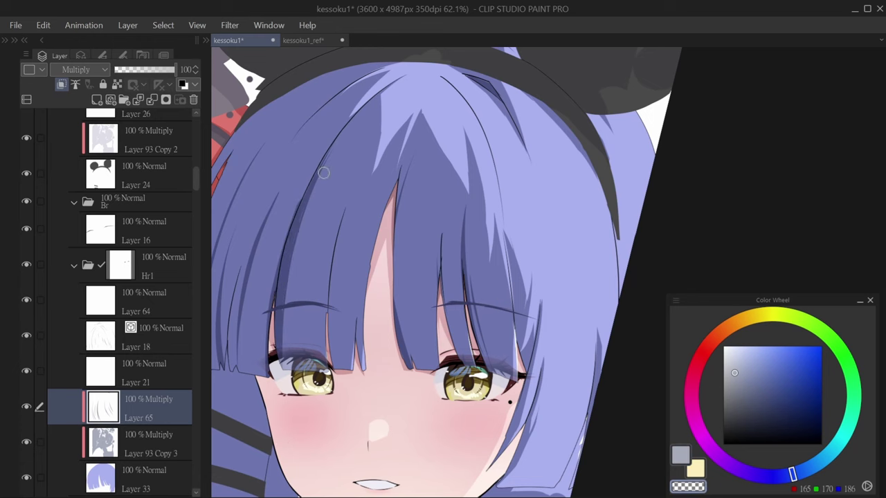
left_click_drag(298, 223, 284, 304)
left_click_drag(379, 69, 414, 111)
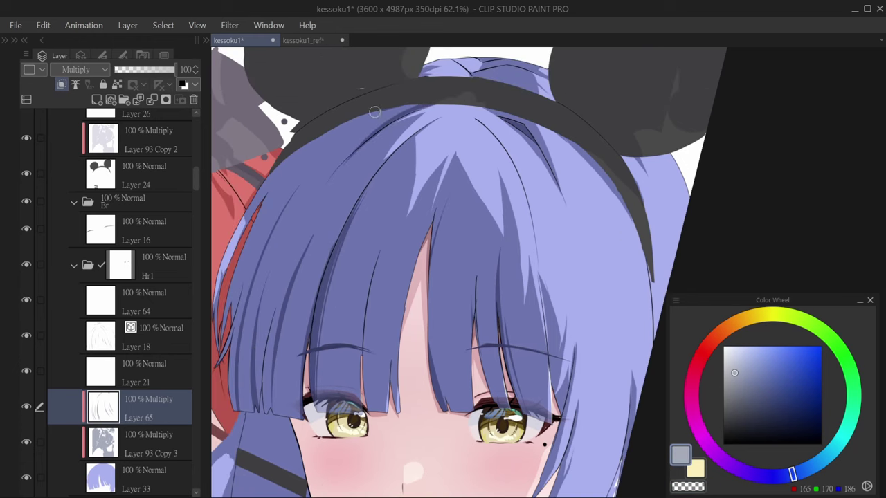
- Paint and taper deeper shadow strands through the blue bangs above the eye nearest the red-haired character on Layer 65
left_click_drag(251, 239, 315, 275)
left_click_drag(324, 232, 309, 310)
key("c")
key("c")
left_click_drag(321, 430, 269, 393)
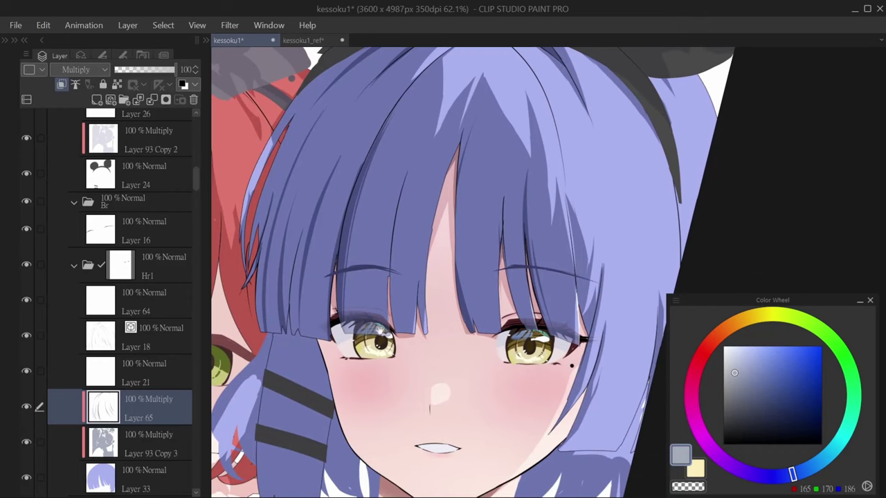
- Add long deep shadow strands to the outer blue bangs beside the red-haired character, trimming their tips to points
key("c")
left_click_drag(284, 271, 278, 330)
key("c")
left_click_drag(305, 219, 286, 325)
key("c")
mouse_move(284, 283)
left_mouse_down()
mouse_move(295, 248)
mouse_move(285, 311)
left_mouse_up()
key("c")
- Paint and thin the deep shadow strands along the outermost edge of the blue bangs down to the cut ends
left_click_drag(280, 204, 264, 330)
key("ctrl+z")
left_click_drag(262, 265, 267, 332)
key("c")
left_click_drag(280, 179, 267, 331)
key("c")
left_click_drag(266, 280, 268, 329)
key("c")
left_click_drag(276, 229, 275, 242)
key("c")
key("c")
left_click_drag(291, 212, 283, 304)
key("c")
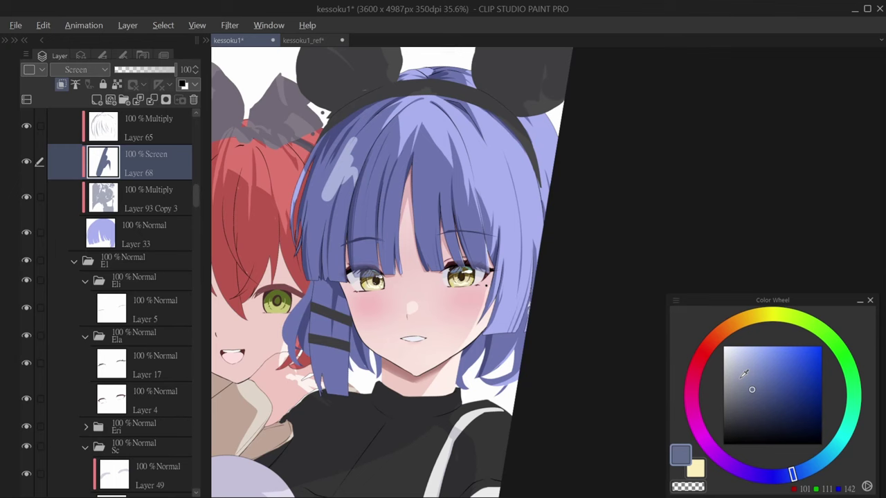
- Try a broad pale highlight across the full width of the blue hair on Screen layer Layer 68
left_click_drag(343, 142, 325, 201)
key("c")
mouse_move(322, 153)
left_mouse_down()
mouse_move(339, 208)
mouse_move(312, 194)
left_mouse_up()
key("c")
left_click_drag(374, 142, 346, 215)
mouse_move(408, 142)
left_mouse_down()
mouse_move(398, 218)
mouse_move(457, 208)
mouse_move(540, 159)
mouse_move(553, 125)
mouse_move(513, 194)
left_mouse_up()
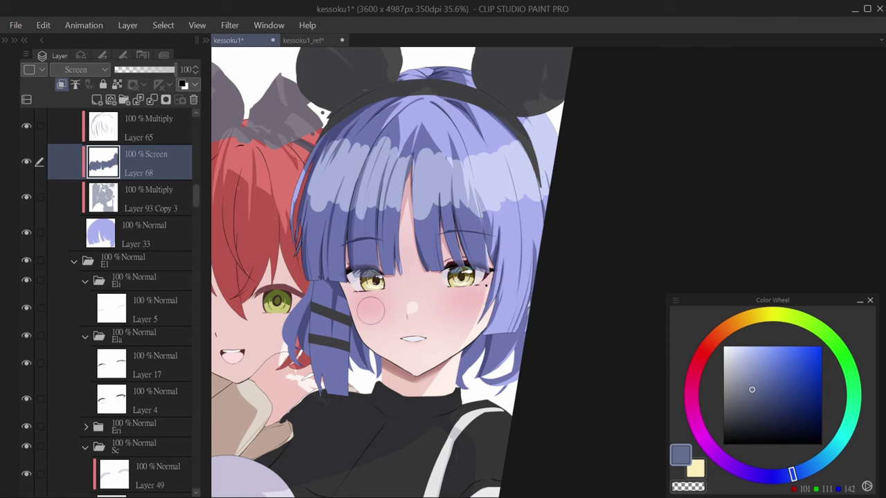
- Try trimming the broad hair highlight on Layer 68 into a smooth curved band around the head
key("c")
mouse_move(305, 176)
left_mouse_down()
mouse_move(379, 220)
mouse_move(312, 159)
mouse_move(443, 139)
mouse_move(398, 147)
mouse_move(593, 168)
mouse_move(393, 203)
left_mouse_up()
left_click_drag(312, 234, 299, 262)
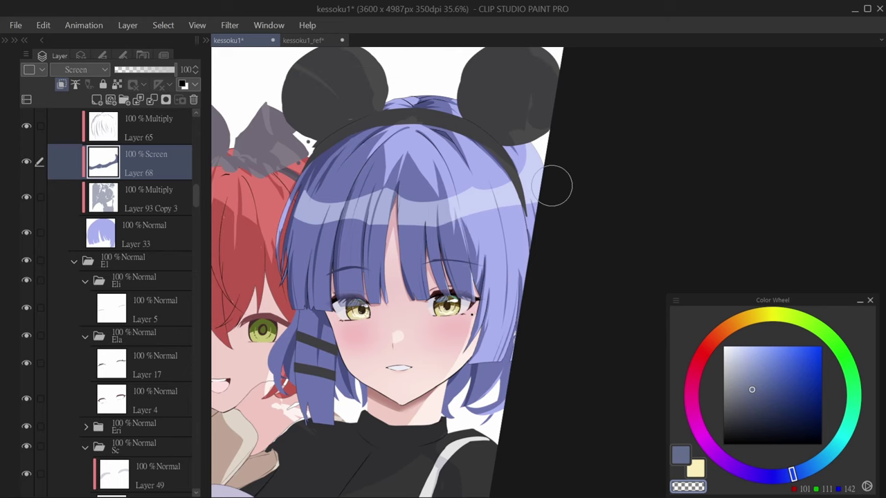
- Try breaking the highlight band's edges into strands above the outer eye on the blue hair
scroll(435, 202, "up", 4)
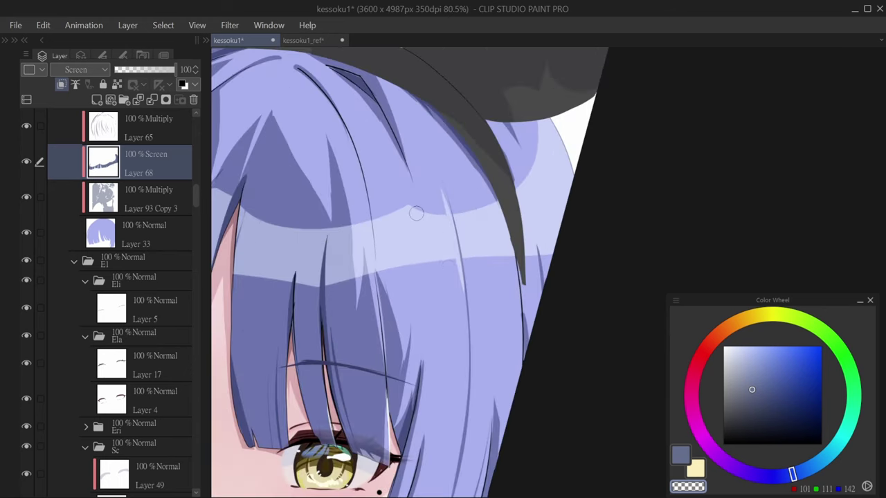
left_click_drag(372, 187, 378, 354)
key("c")
key("c")
left_click_drag(413, 201, 420, 247)
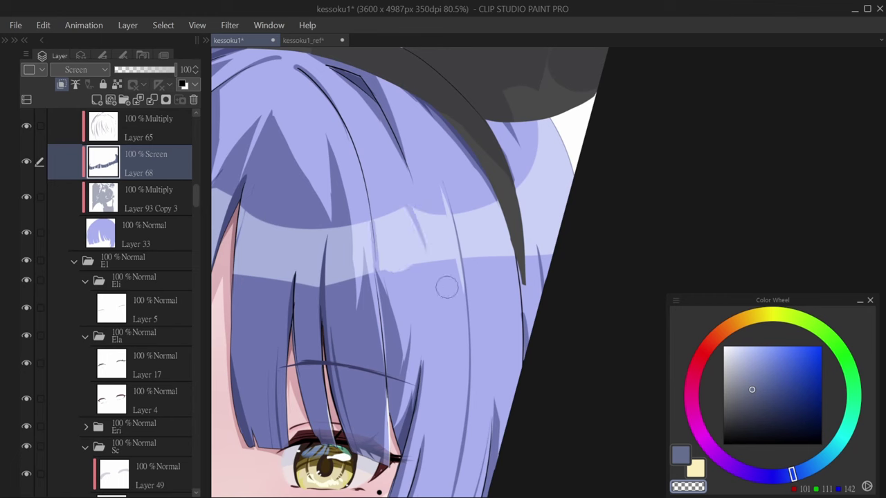
- Try cutting more tapered notches into the Layer 68 highlight band toward the headband end and the central bangs
key("c")
left_click_drag(414, 206, 429, 263)
key("c")
scroll(425, 293, "down", 5)
scroll(471, 211, "up", 4)
left_click_drag(470, 211, 500, 281)
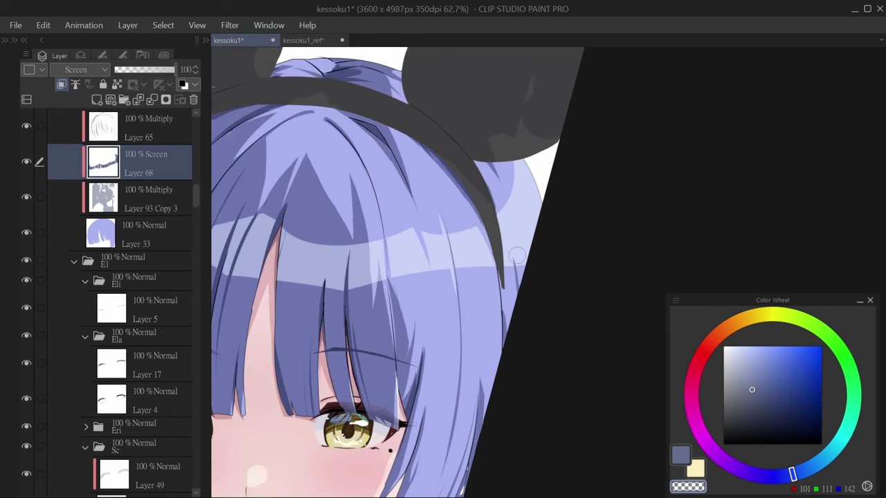
scroll(484, 263, "left", 2)
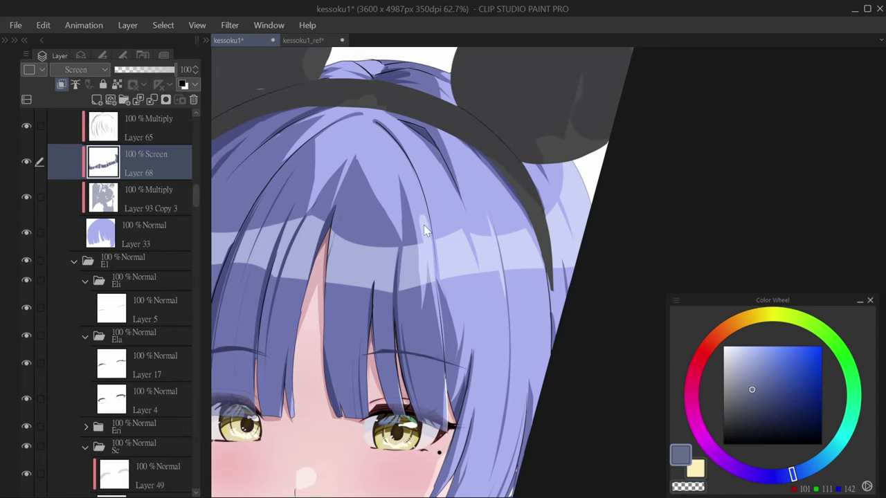
scroll(427, 294, "left", 2)
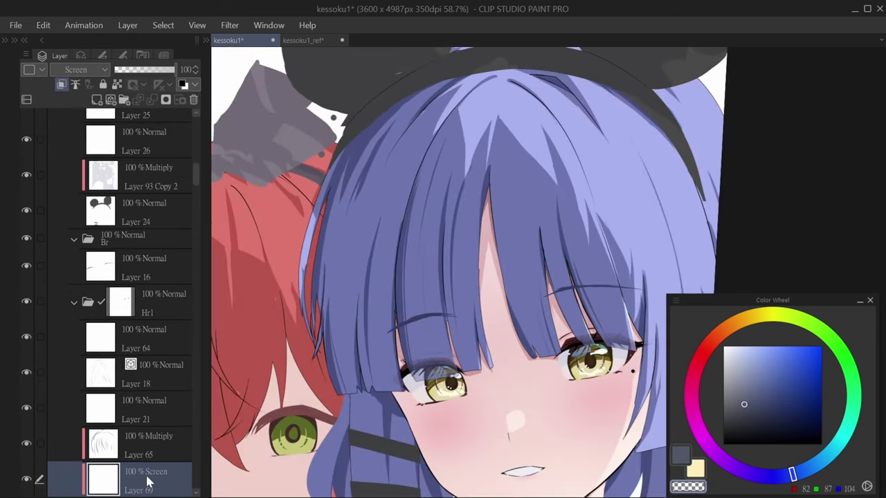
- Paint tapered highlight patches on the outer blue bangs near the red-haired character on Screen layer Layer 69 and trim them
mouse_move(367, 170)
left_mouse_down()
mouse_move(346, 187)
mouse_move(349, 218)
mouse_move(356, 208)
mouse_move(350, 264)
mouse_move(383, 234)
left_mouse_up()
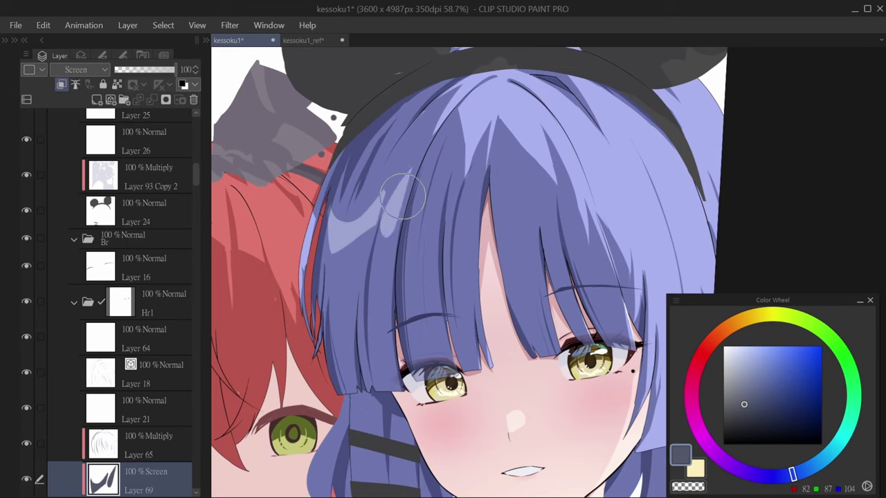
mouse_move(400, 210)
left_mouse_down()
mouse_move(387, 232)
mouse_move(436, 159)
left_mouse_up()
key("c")
key("c")
mouse_move(416, 249)
left_mouse_down()
mouse_move(443, 166)
mouse_move(451, 196)
mouse_move(392, 270)
left_mouse_up()
key("c")
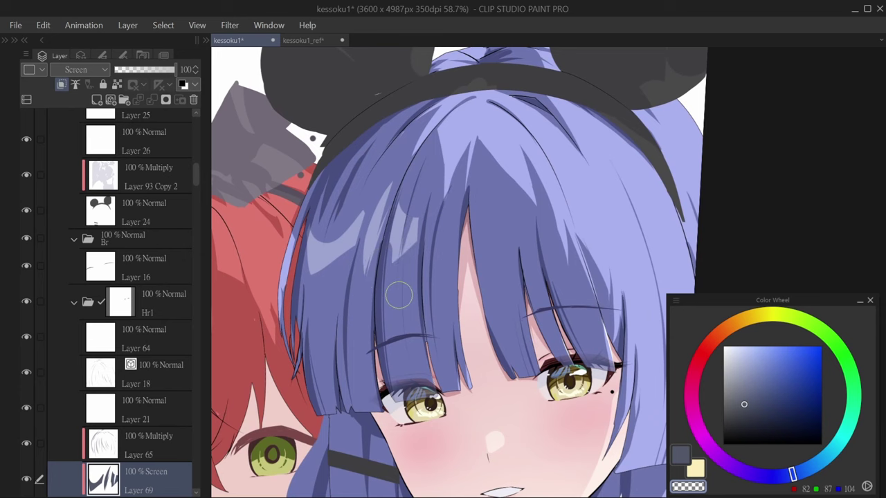
- Extend the jagged highlight patches across the central blue bangs toward the headband's far end, trimming them into strands
key("c")
mouse_move(429, 208)
left_mouse_down()
mouse_move(457, 263)
mouse_move(443, 263)
mouse_move(477, 270)
mouse_move(363, 272)
mouse_move(420, 195)
mouse_move(451, 257)
mouse_move(464, 198)
mouse_move(443, 208)
mouse_move(460, 242)
mouse_move(426, 195)
mouse_move(446, 228)
mouse_move(429, 208)
mouse_move(443, 263)
mouse_move(452, 152)
mouse_move(464, 263)
mouse_move(450, 304)
left_mouse_up()
key("c")
key("c")
key("c")
key("c")
key("c")
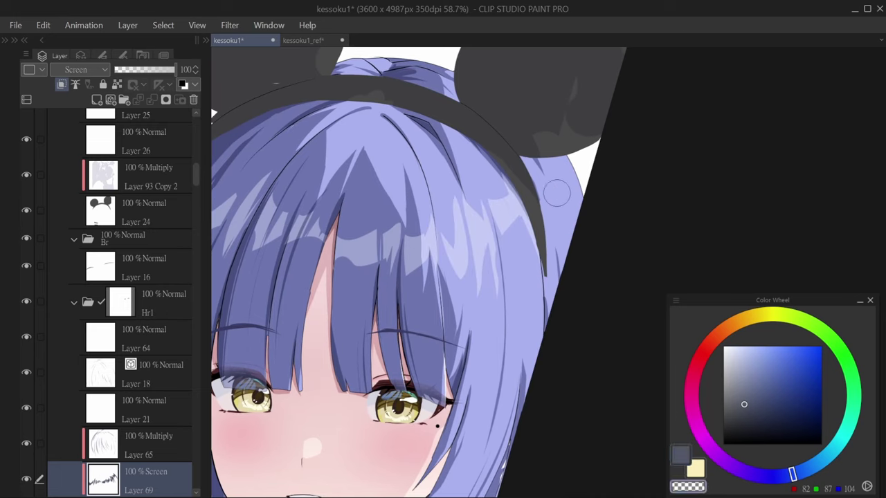
- Paint and trim pale highlight strands on the blue hair beside and behind the headband's lower end on Layer 69
key("c")
mouse_move(548, 182)
left_mouse_down()
mouse_move(565, 170)
mouse_move(571, 190)
mouse_move(543, 232)
left_mouse_up()
key("c")
mouse_move(538, 131)
left_mouse_down()
mouse_move(574, 257)
mouse_move(564, 208)
mouse_move(578, 222)
mouse_move(584, 275)
mouse_move(533, 143)
mouse_move(556, 132)
left_mouse_up()
key("c")
key("c")
key("c")
left_click_drag(545, 169, 564, 201)
key("c")
key("c")
key("c")
mouse_move(583, 172)
left_mouse_down()
mouse_move(581, 250)
mouse_move(577, 233)
left_mouse_up()
key("c")
key("c")
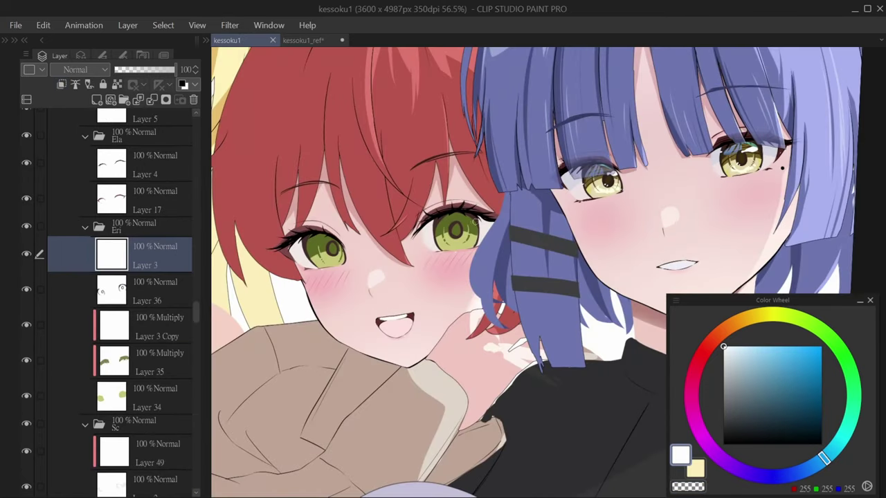
- Paint a white highlight on Layer 3 in the red-haired character's eye nearest the blue hair and trim its shape
left_click(474, 218)
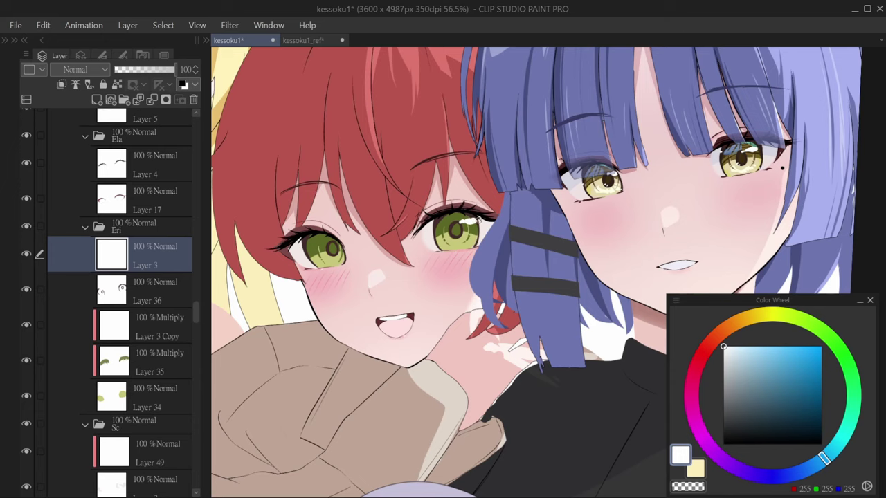
scroll(475, 220, "up", 4)
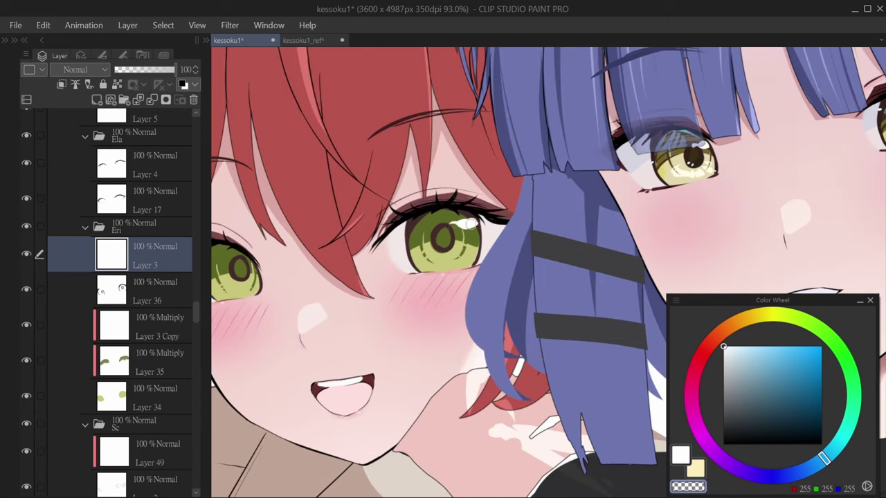
key("c")
scroll(443, 229, "down", 5)
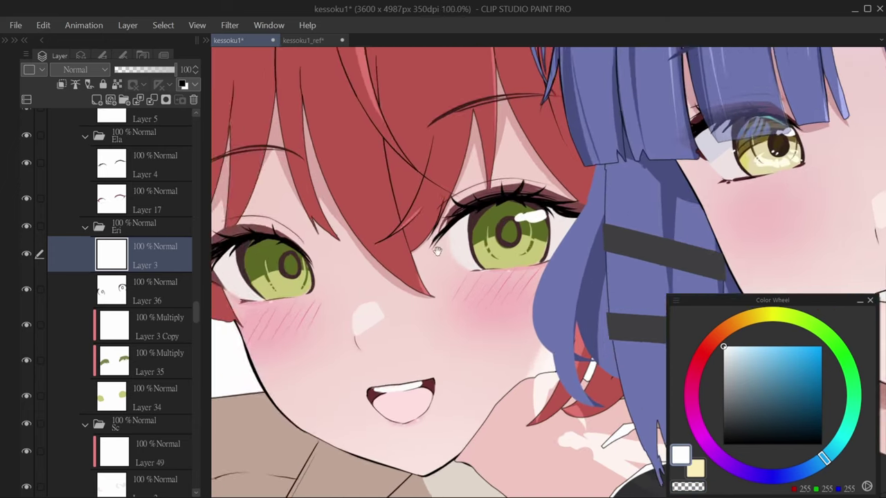
scroll(413, 235, "up", 3)
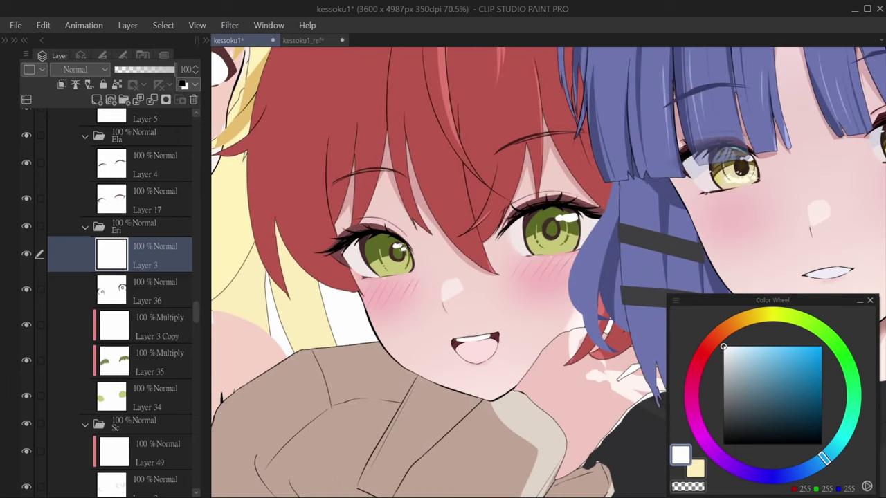
- Refine the red-haired character's white eye highlights and paint thin bright green accent lines across both irises on Layer 81
key("c")
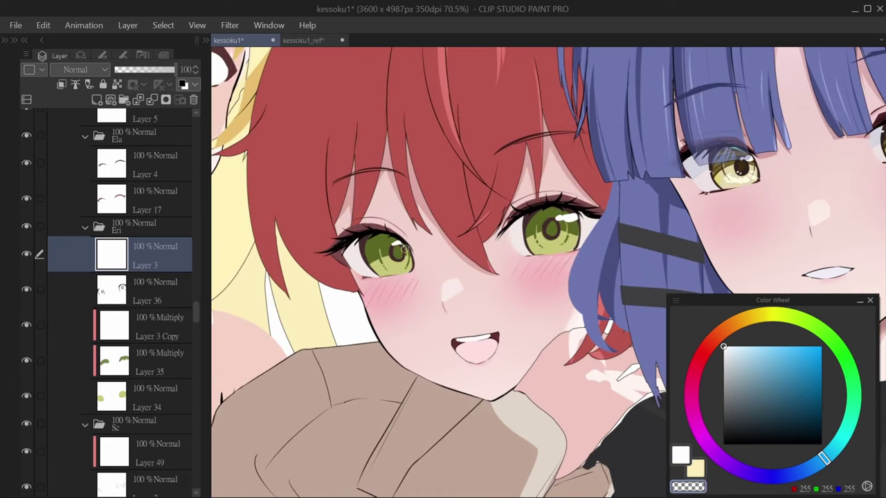
key("c")
key("c")
key("c")
key("c")
key("c")
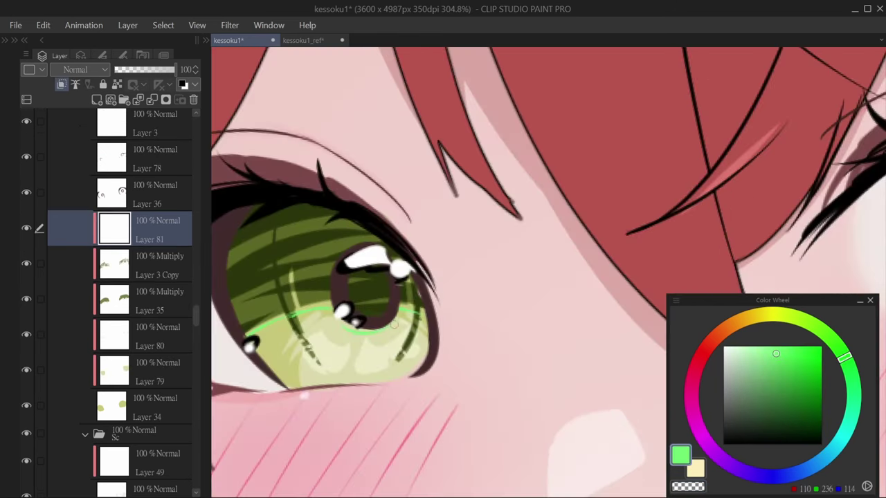
scroll(393, 324, "down", 5)
scroll(535, 330, "up", 4)
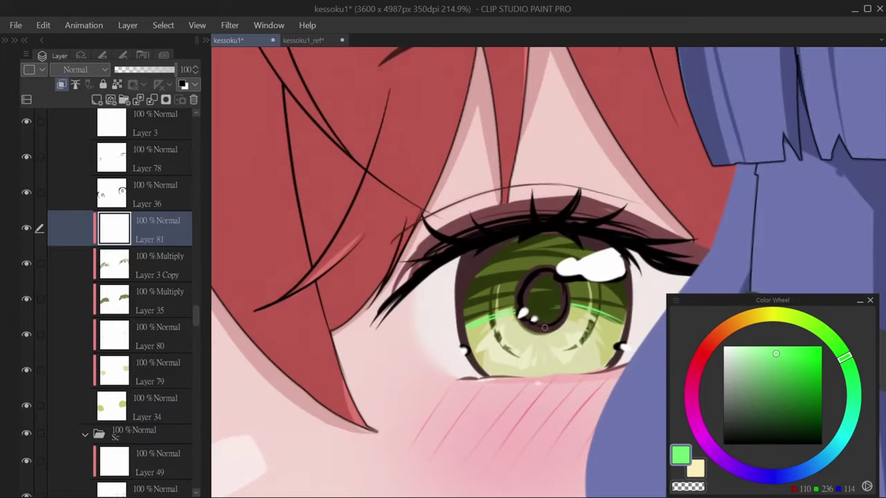
scroll(548, 272, "down", 4)
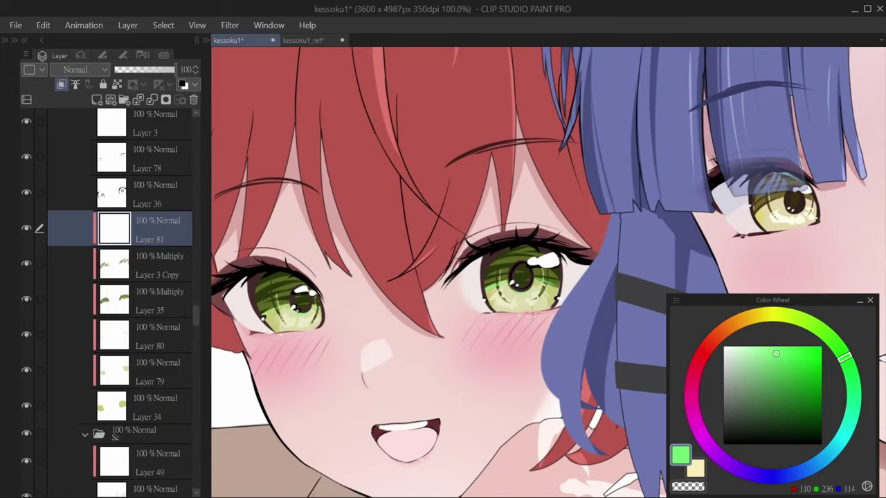
- Paint pale blue reflections over the upper part of both green irises on a new layer and trim their edges
key("ctrl+shift+n")
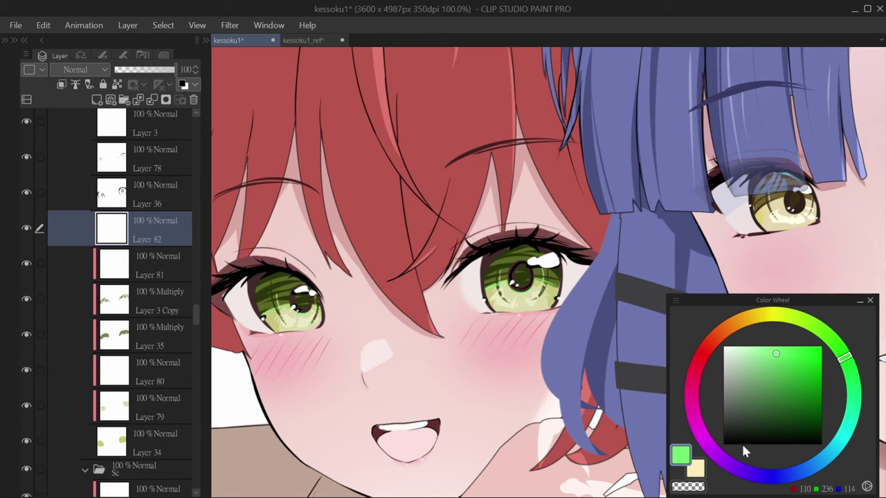
left_click(727, 450)
left_click(820, 461)
left_click(735, 350)
mouse_move(520, 248)
left_mouse_down()
mouse_move(477, 258)
mouse_move(525, 242)
left_mouse_up()
left_click_drag(301, 266, 325, 277)
left_click(746, 350)
key("c")
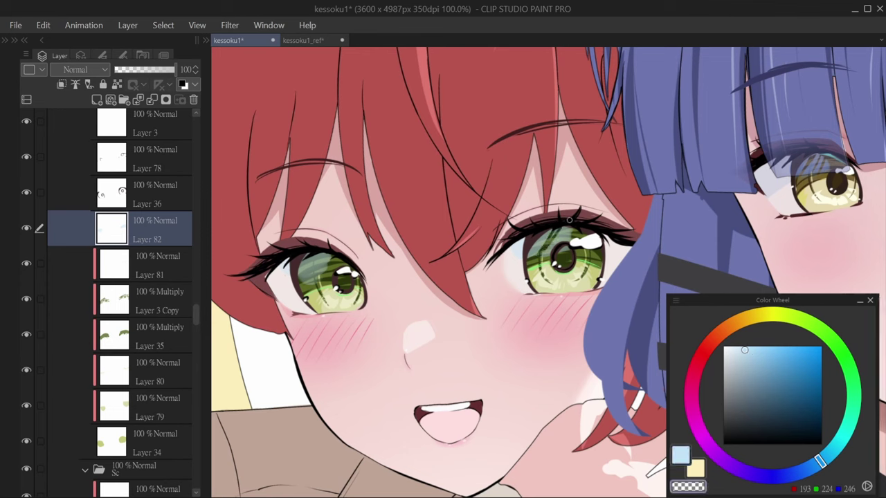
left_click_drag(571, 221, 545, 258)
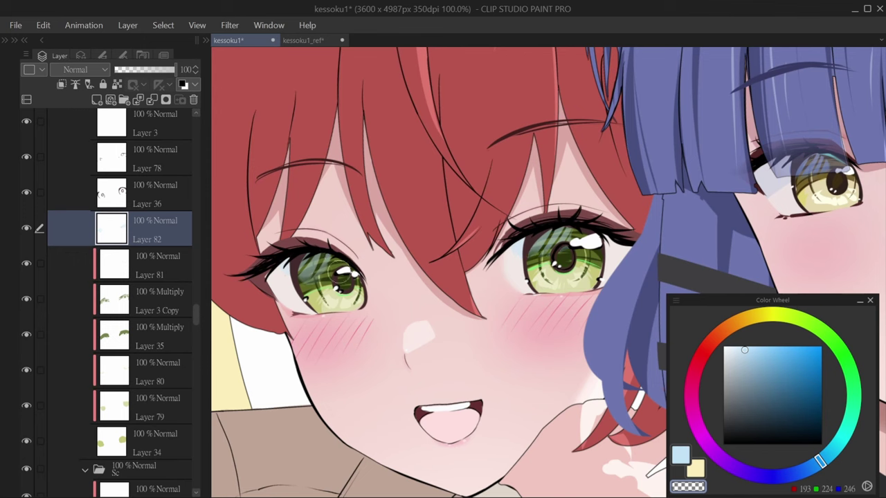
- Add a new layer above the pale blue eye reflections for a cyan tint, undoing the stray layer reordering
key("ctrl+shift+n")
left_click(845, 430)
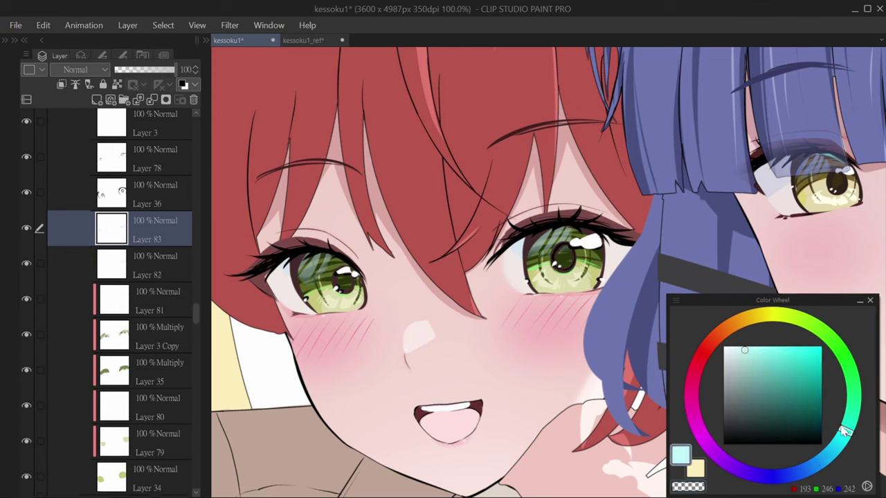
key("ctrl+z")
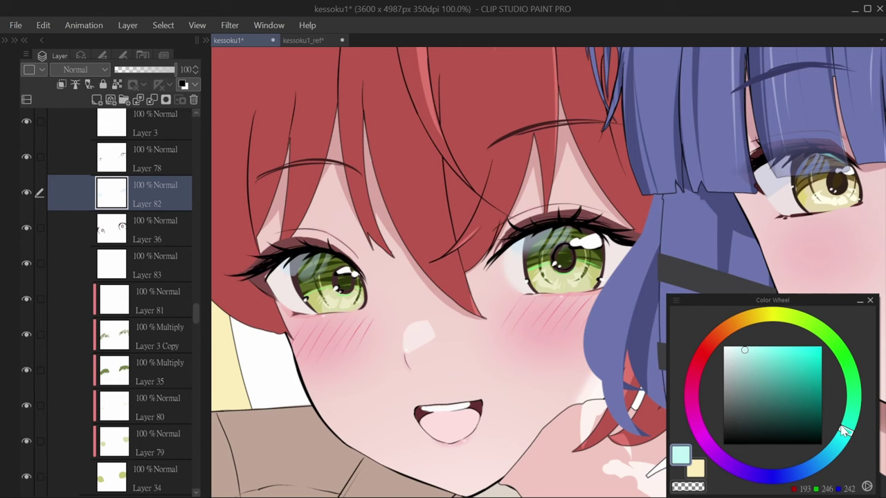
key("ctrl+z")
key("ctrl+z")
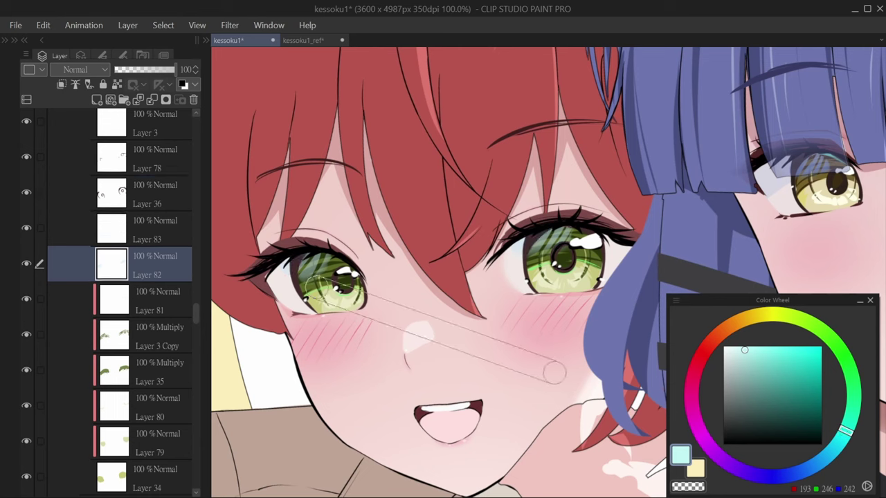
key("ctrl+z")
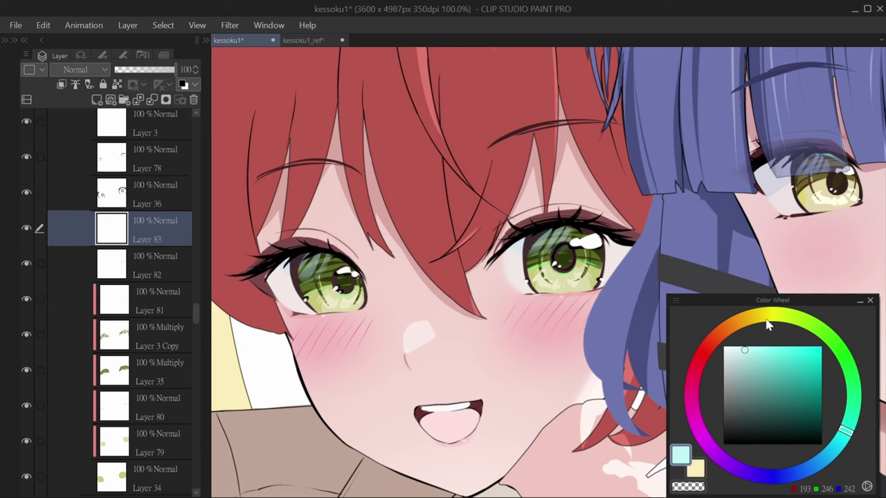
- Brush a soft cyan tint (RGB 150, 243, 237) over the upper irises on Layer 83 and clean up the excess
left_click(761, 351)
mouse_move(554, 232)
left_mouse_down()
mouse_move(588, 228)
mouse_move(582, 243)
left_mouse_up()
key("c")
key("c")
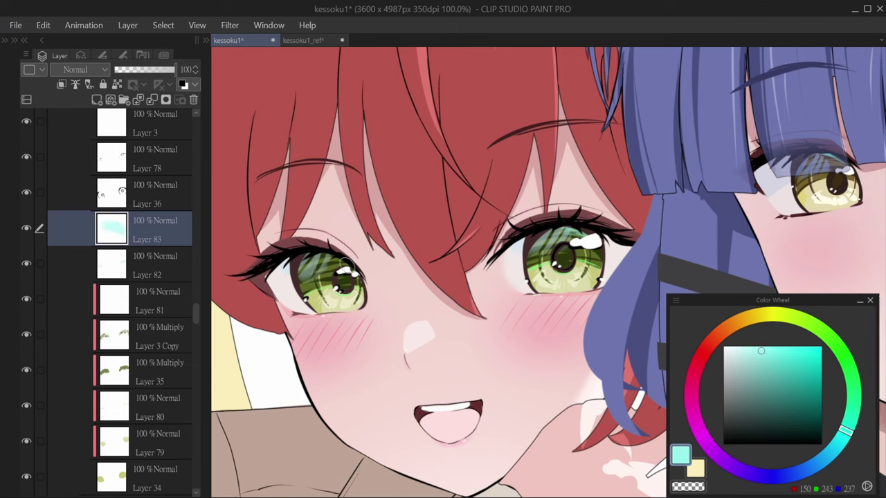
key("c")
key("c")
- Return to Layer 82 and choose a light blue for the eye reflections
left_click(147, 267)
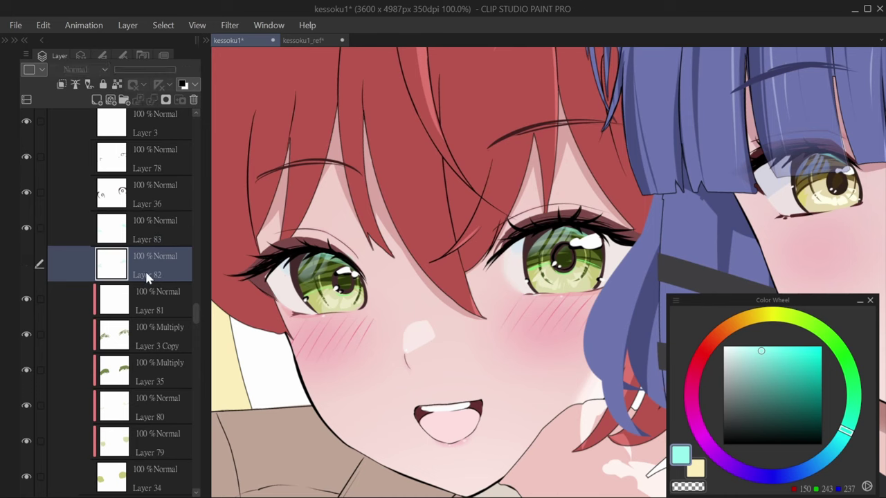
left_click(806, 469)
left_click(750, 348)
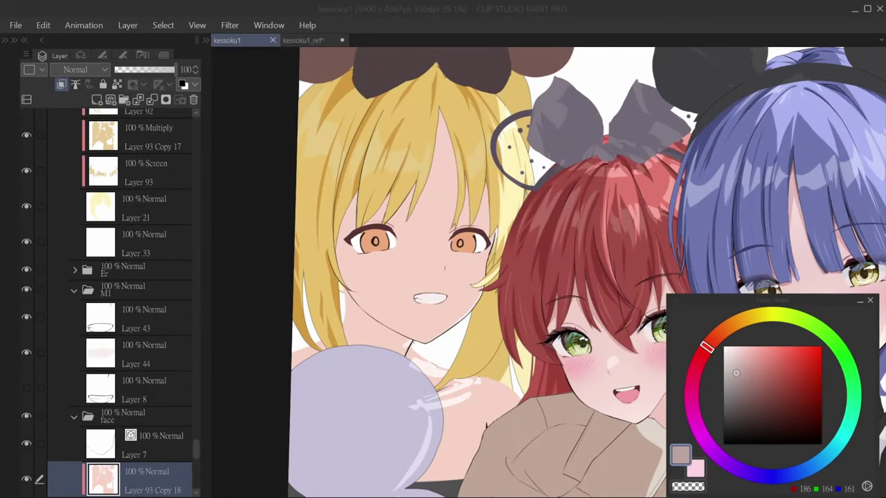
- Brush a soft pale peach tone (RGB 247, 233, 224) onto the blonde character's lower face on a new clipped layer
left_click(250, 41)
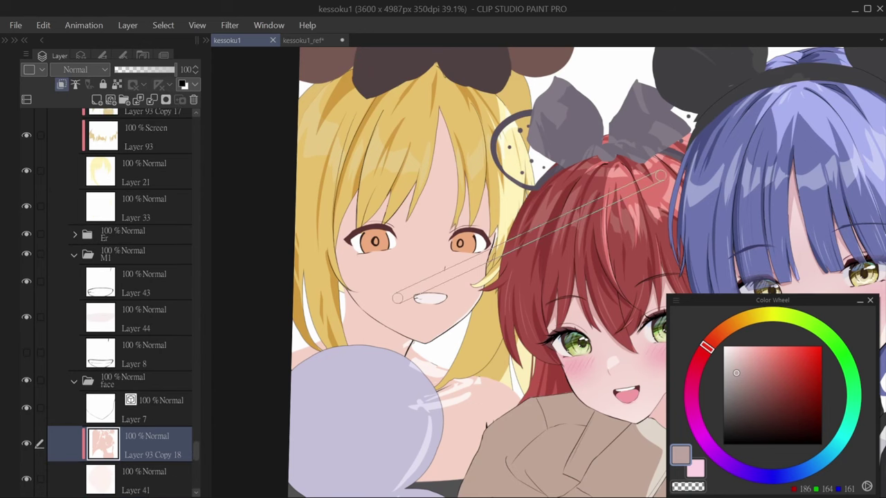
left_click(396, 299, "shift")
key("ctrl+shift+n")
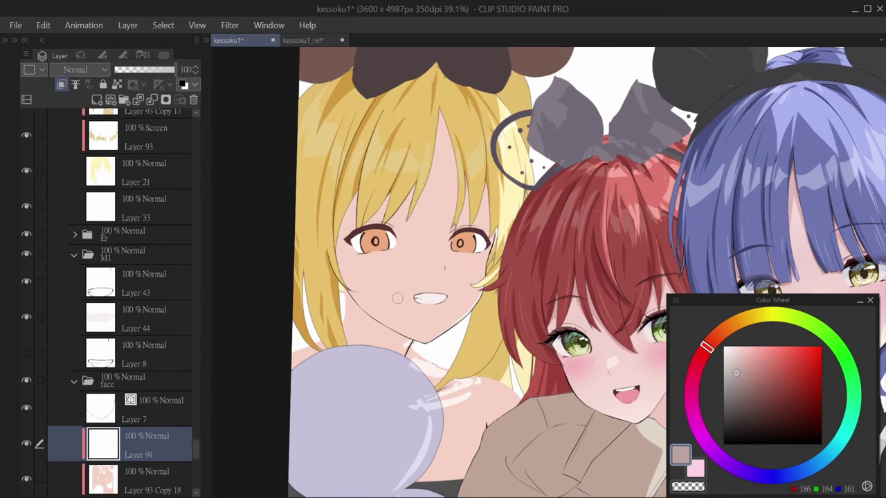
left_click(723, 332)
left_click(735, 347)
mouse_move(451, 332)
left_mouse_down()
mouse_move(409, 305)
mouse_move(409, 368)
left_mouse_up()
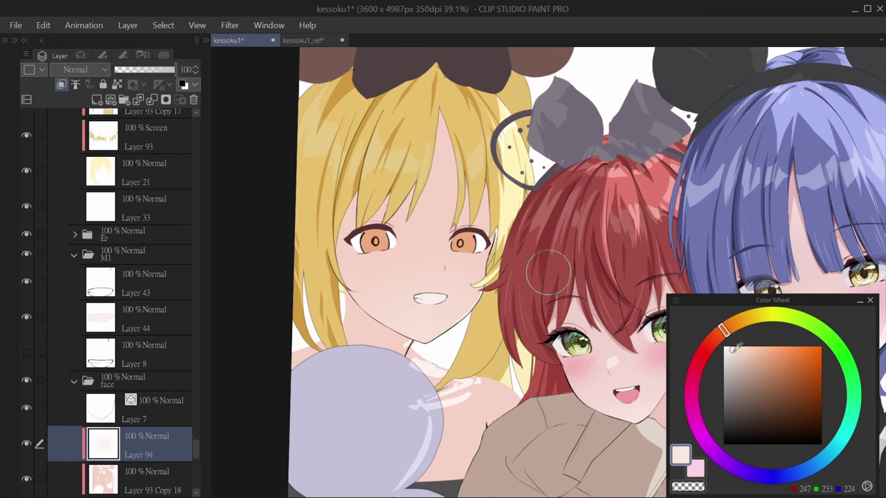
left_click(733, 324)
scroll(426, 329, "down", 3)
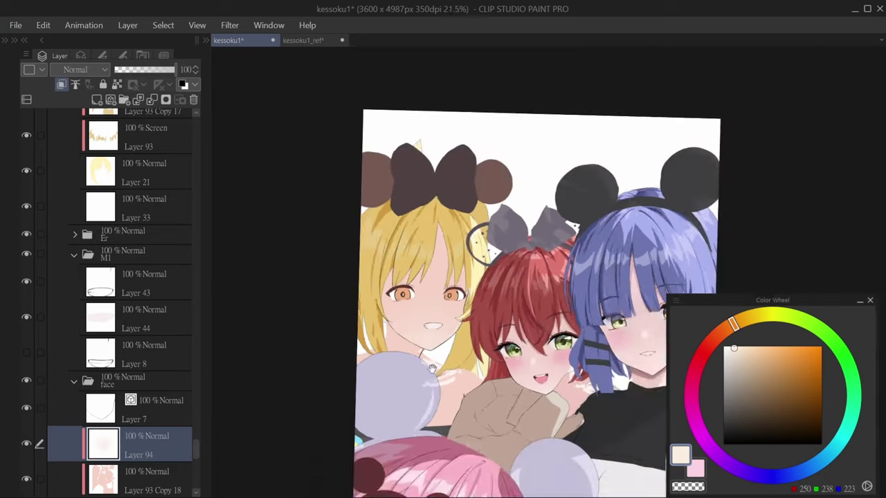
- Add a clipped Multiply layer on the blonde character's face and brush soft pink blush (RGB 247, 131, 166) on both cheeks
scroll(430, 315, "up", 3)
left_click(405, 308, "alt")
left_click(364, 225, "alt")
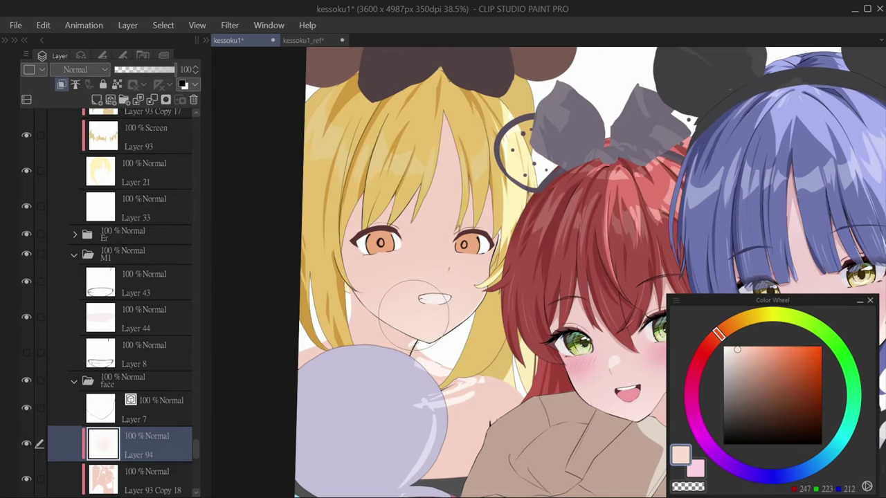
key("ctrl+shift+n")
key("ctrl+]")
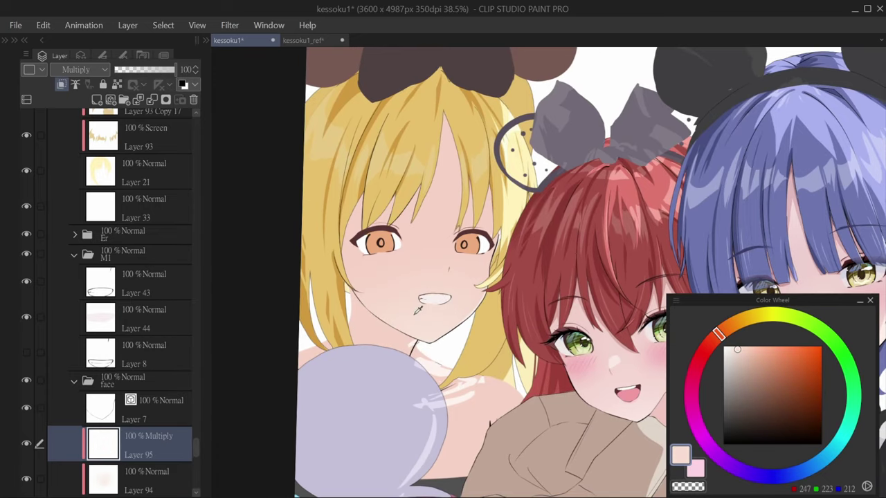
left_click_drag(718, 335, 694, 364)
left_click(769, 350)
left_click(693, 378)
left_click_drag(367, 270, 391, 277)
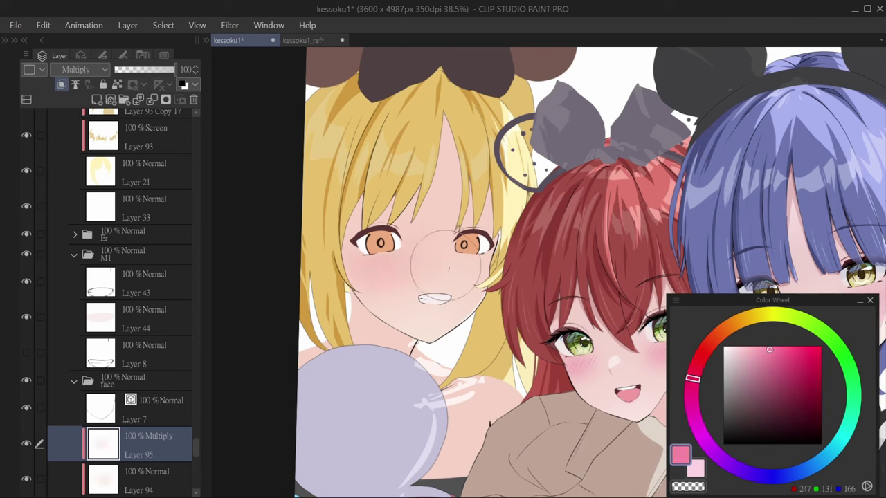
key("ctrl+z")
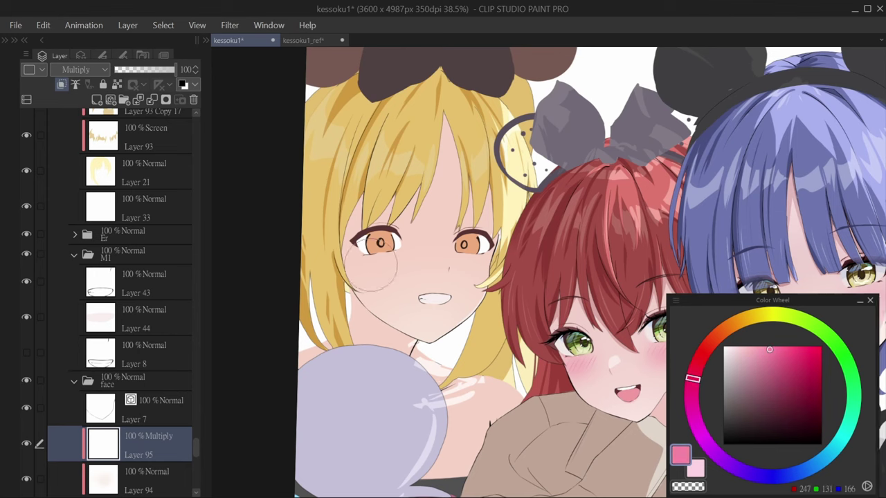
left_click_drag(367, 272, 394, 267)
left_click_drag(459, 263, 486, 263)
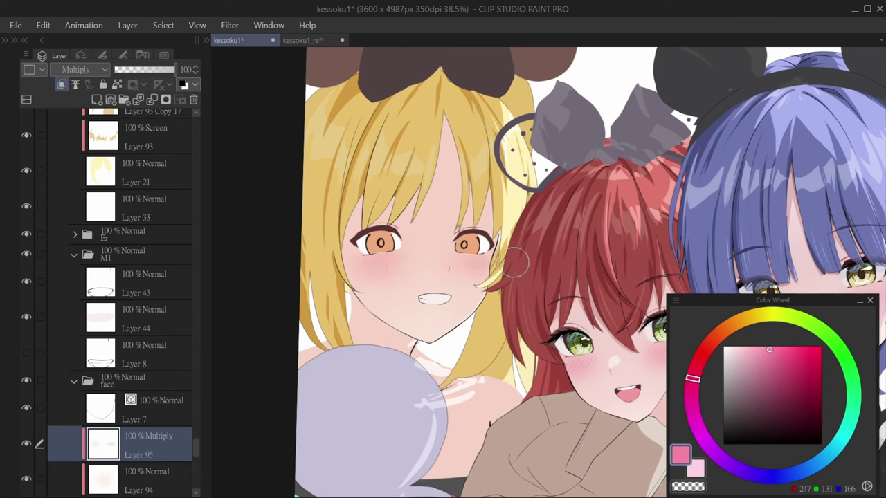
- Draw fine diagonal blush lines in pink (RGB 247, 131, 181) under both eyes on another clipped Multiply layer
left_click(691, 389)
left_click_drag(484, 305, 474, 331)
key("ctrl+shift+n")
scroll(373, 287, "up", 2)
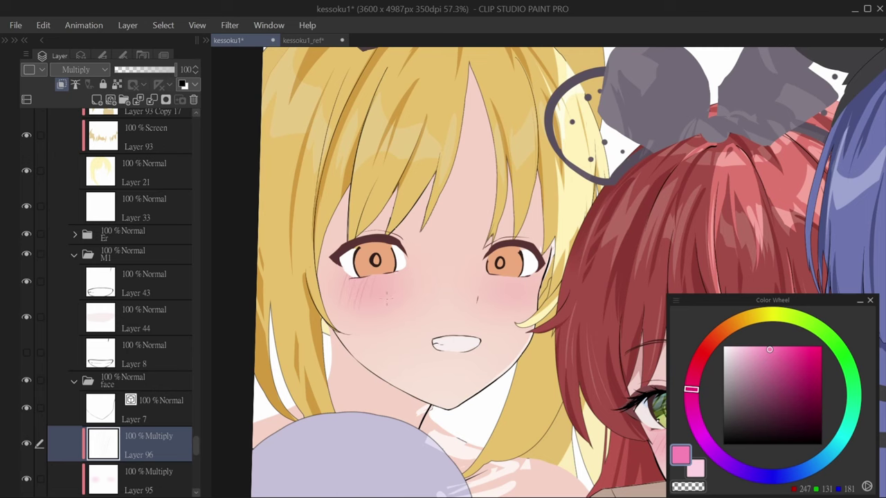
scroll(378, 279, "up", 2)
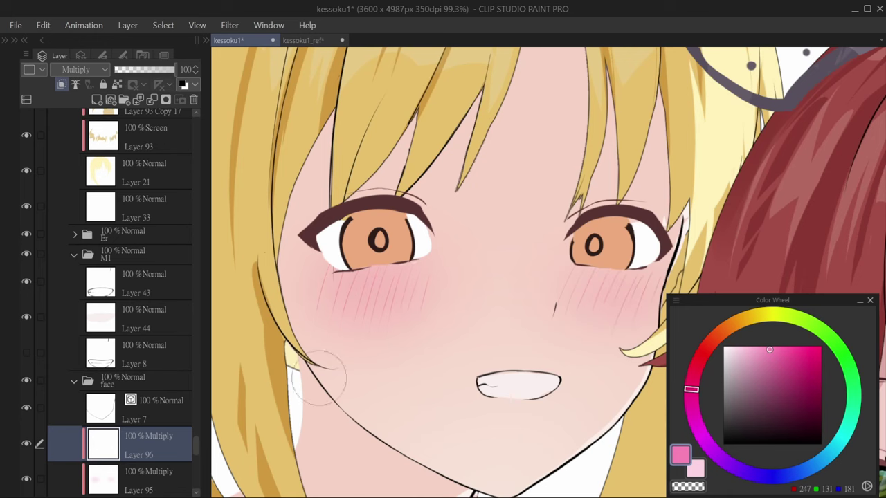
left_click_drag(599, 351, 536, 361)
scroll(425, 307, "down", 4)
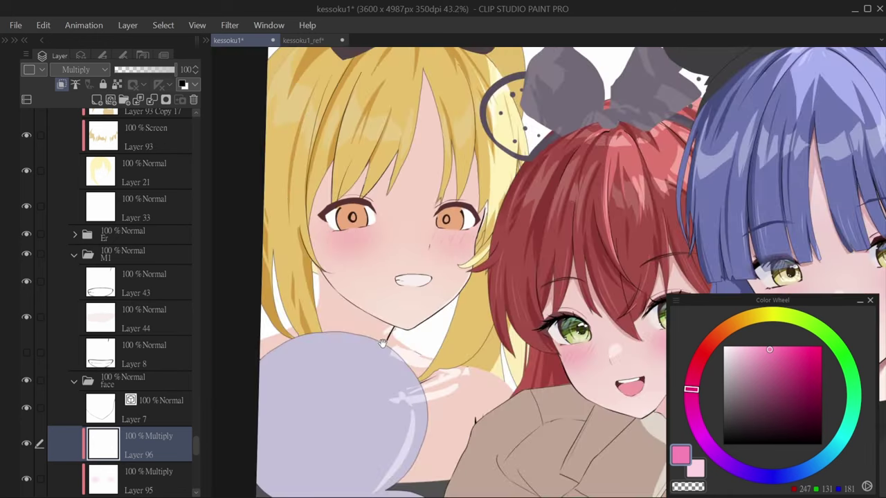
scroll(366, 340, "up", 4)
scroll(366, 257, "up", 1)
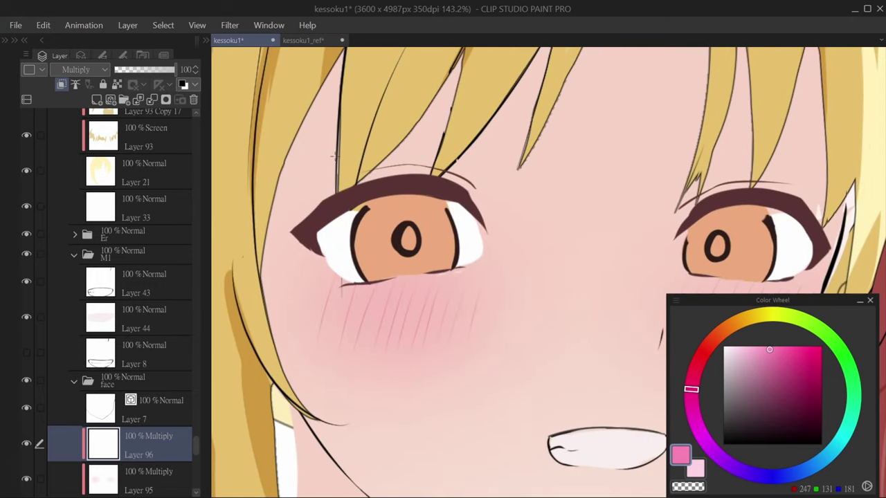
left_click(371, 308, "ctrl+shift")
scroll(373, 311, "down", 5)
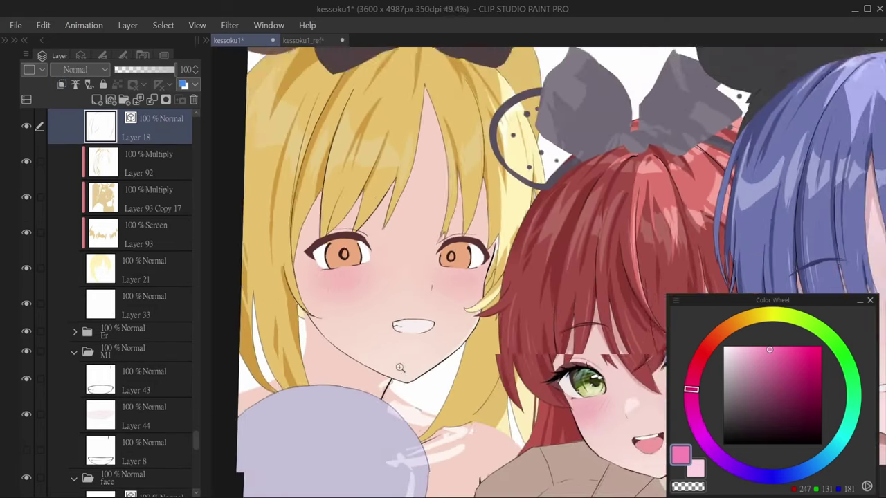
scroll(425, 143, "up", 1)
left_click(425, 143, "ctrl+shift")
key("ctrl+t")
key("Return")
- Paint pale pink hair shadows (RGB 242, 219, 215) along the bangs on the blonde character's forehead on a new clipped Multiply layer
key("ctrl+shift+n")
left_click(410, 221, "alt")
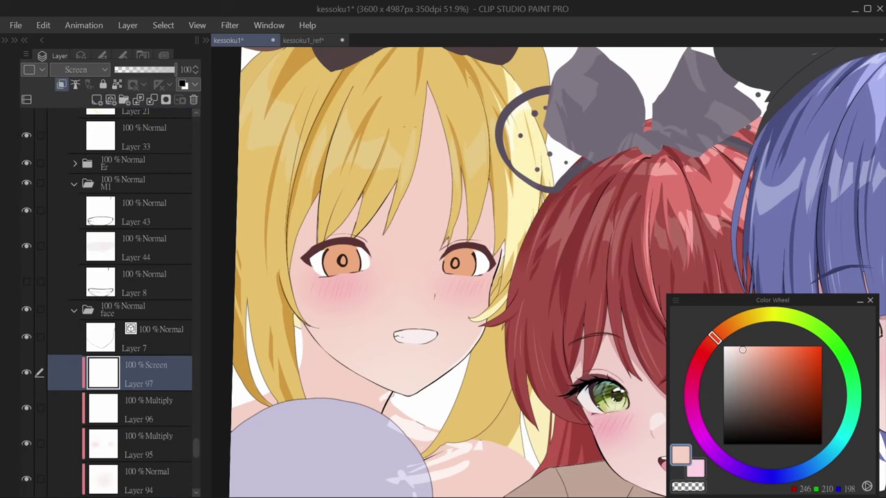
left_click_drag(429, 84, 417, 155)
key("alt+shift+m")
key("Delete")
left_click_drag(709, 342, 707, 344)
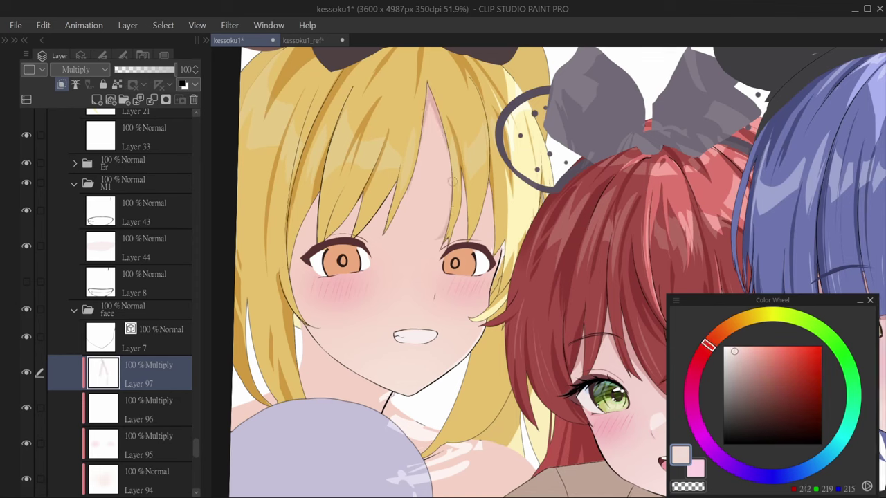
left_click_drag(452, 161, 436, 243)
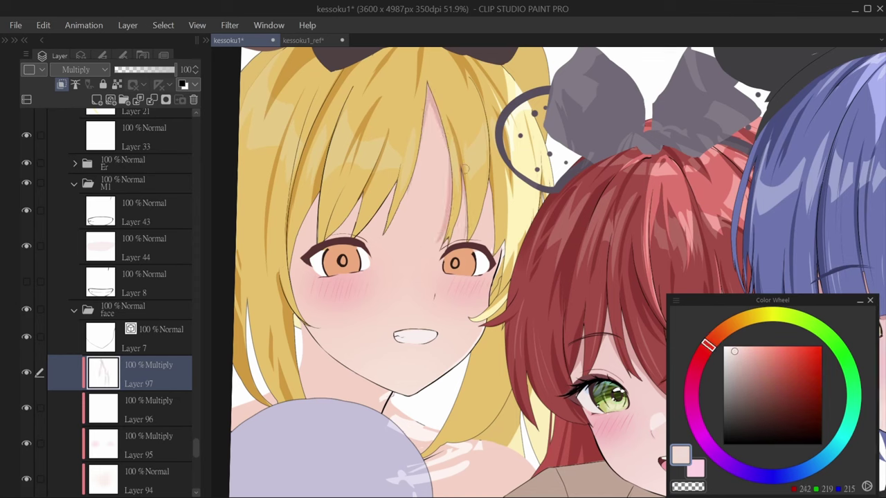
left_click_drag(492, 227, 488, 181)
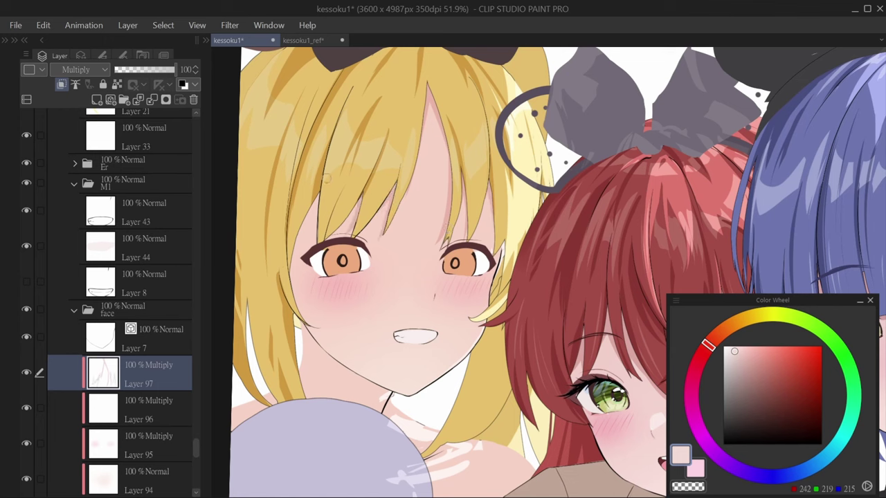
left_click_drag(318, 196, 316, 234)
mouse_move(288, 291)
left_mouse_down()
mouse_move(313, 207)
mouse_move(290, 304)
left_mouse_up()
key("ctrl+z")
key("ctrl+z")
- Brush a soft pink tint (RGB 241, 110, 140) onto the blonde character's shoulder on Layer 100, undoing the excess stroke
left_click_drag(473, 315, 457, 302)
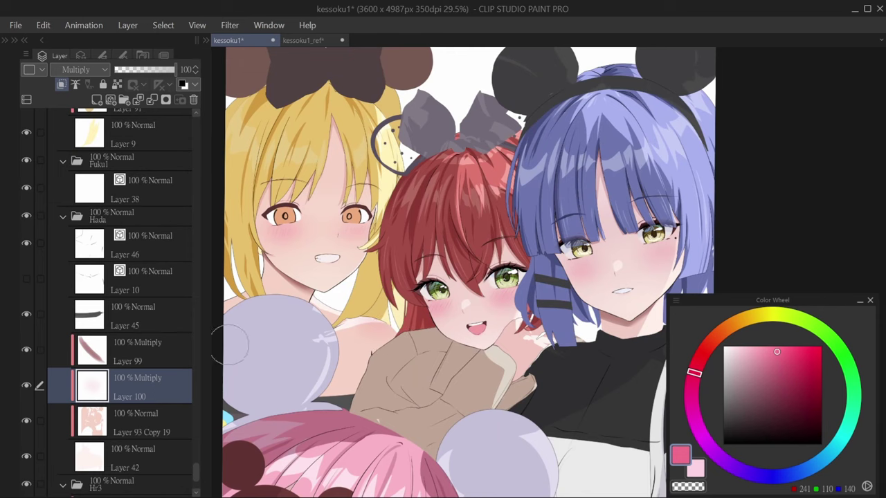
key("ctrl+z")
scroll(297, 315, "down", 1)
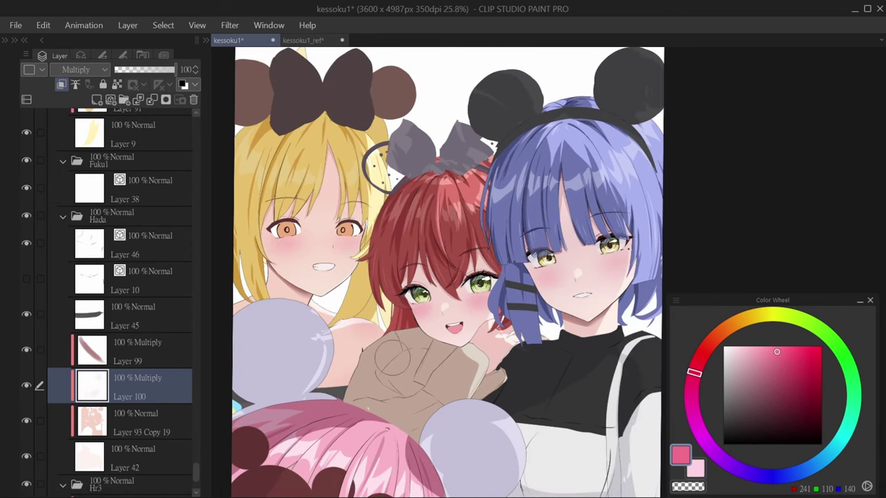
- Add a clipped Screen layer above Layer 93 Copy 18 and paint an off-white nose highlight (RGB 252, 240, 235) on the blonde character
key("ctrl+shift+n")
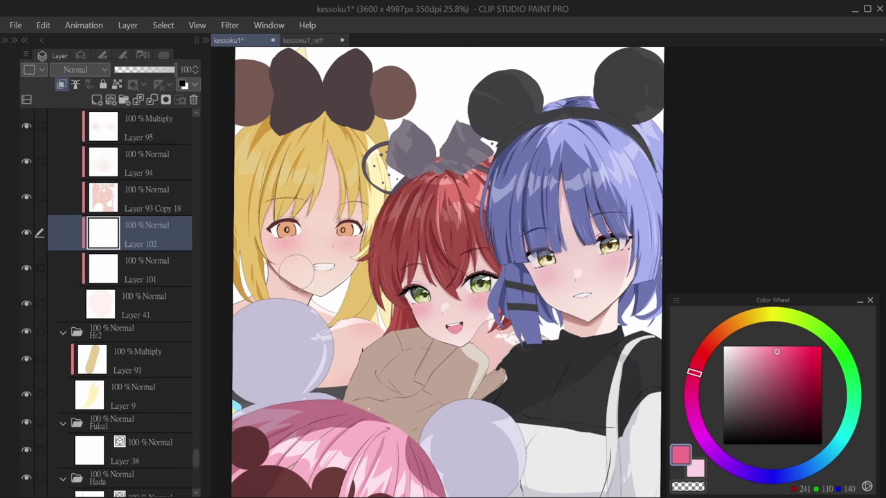
key("ctrl+]")
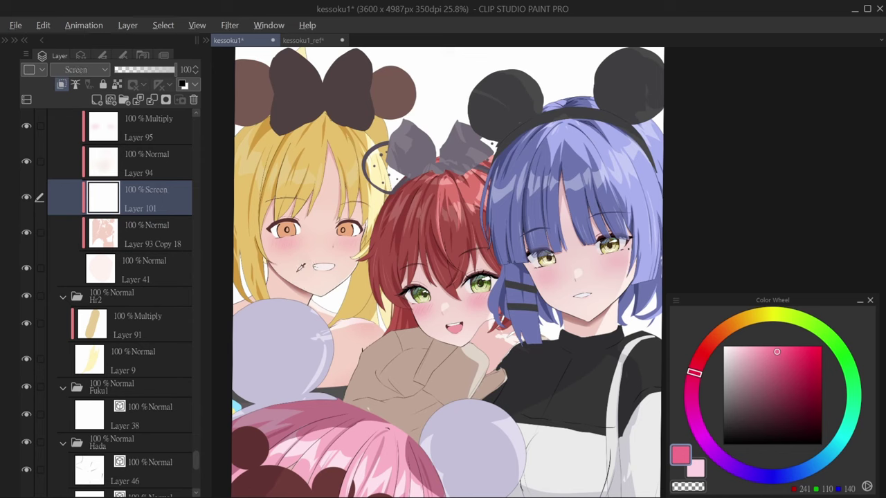
left_click(351, 266, "alt")
scroll(336, 238, "up", 3)
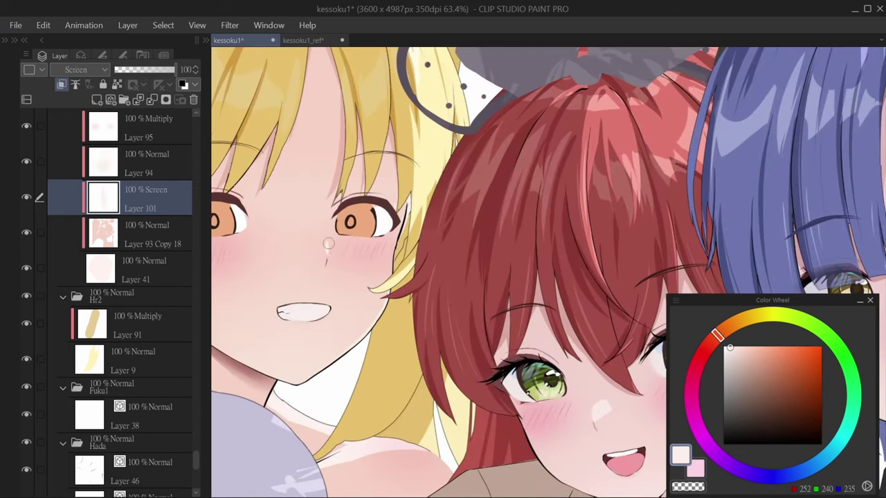
key("c")
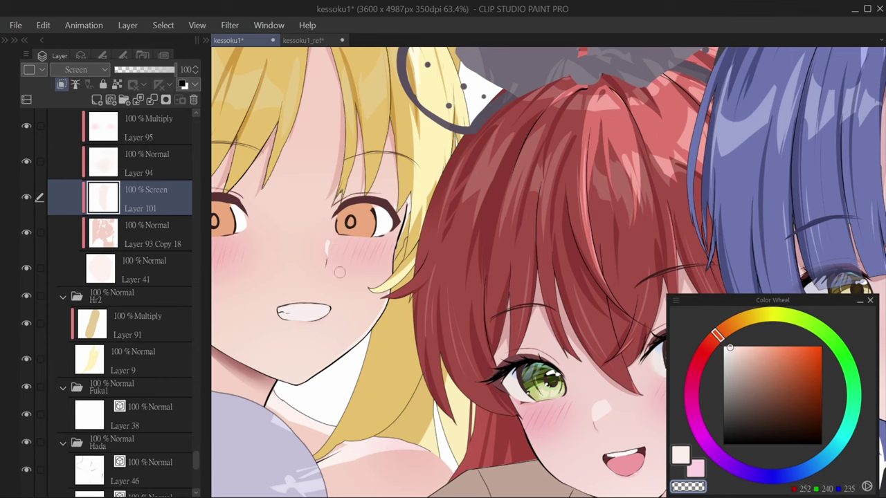
scroll(304, 225, "up", 2)
scroll(350, 254, "up", 1)
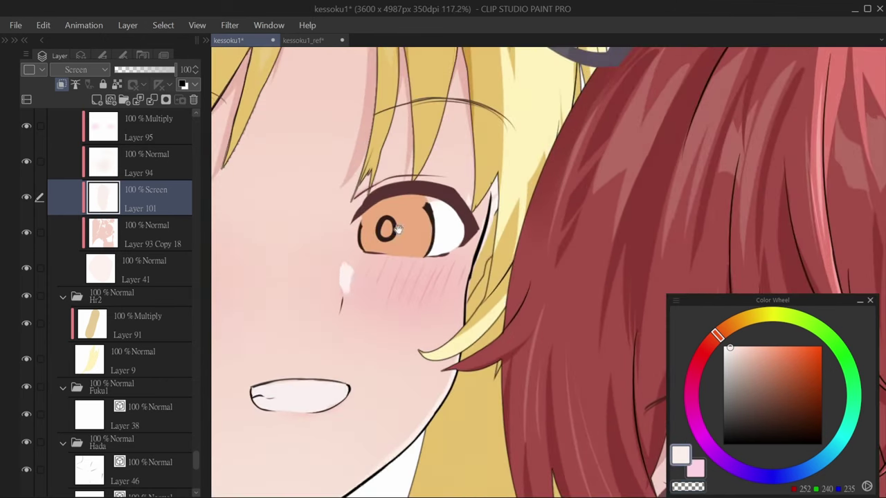
- Refine the shape of the blonde character's nose highlight by alternately erasing and repainting its edges
key("c")
left_click_drag(344, 267, 346, 318)
key("c")
scroll(371, 296, "down", 6)
scroll(349, 291, "up", 7)
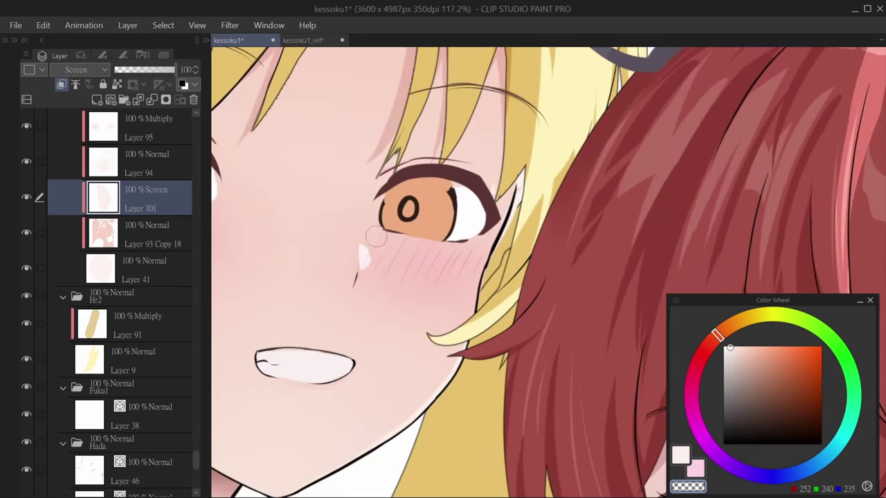
scroll(366, 269, "down", 6)
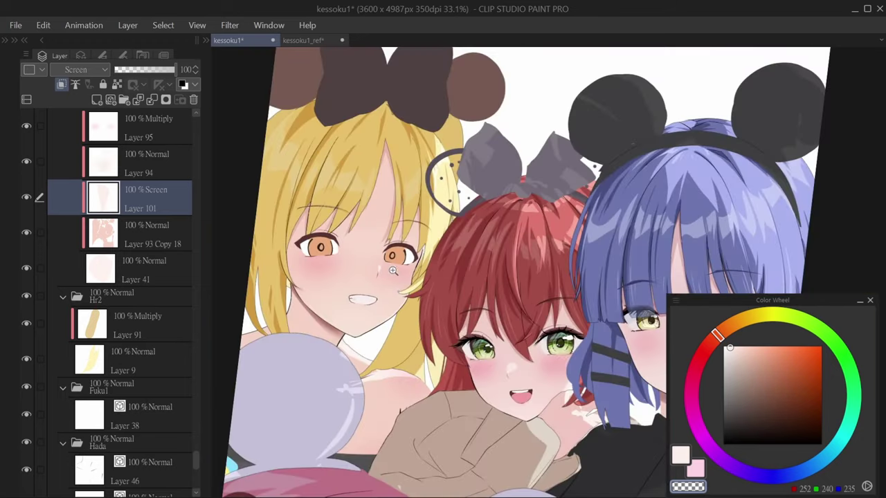
scroll(386, 268, "up", 8)
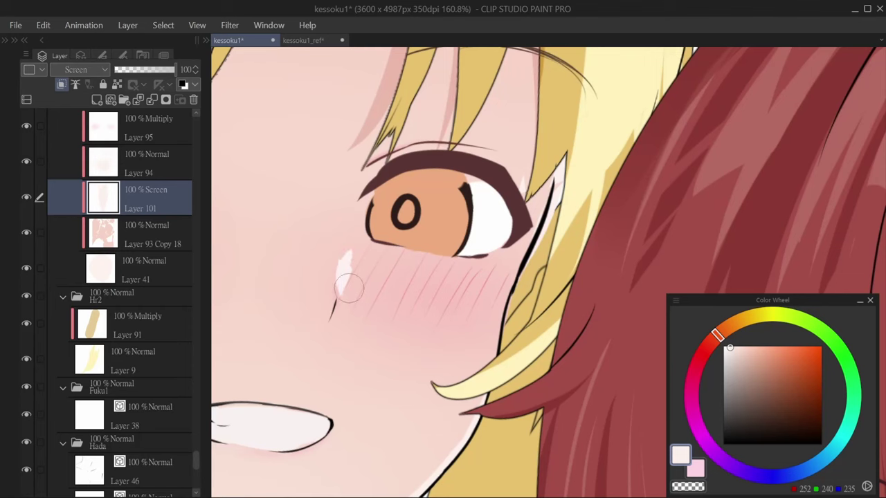
scroll(349, 274, "down", 6)
scroll(367, 256, "up", 6)
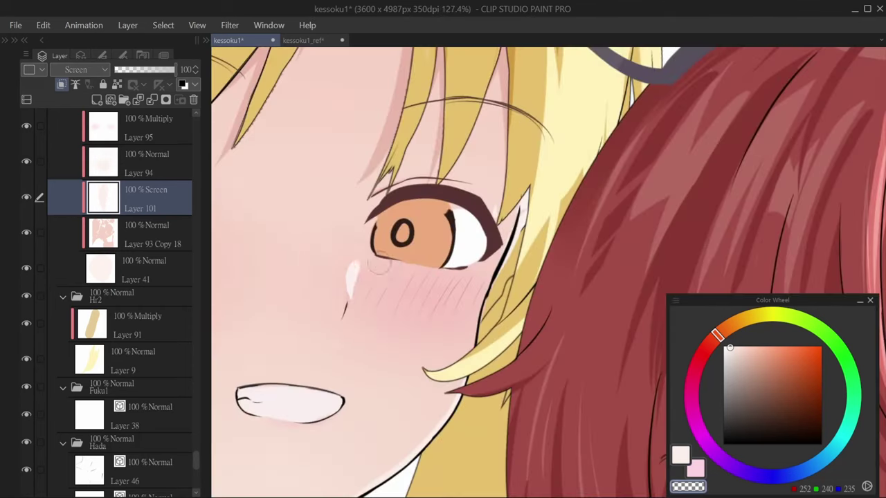
- Lower the opacity of the nose highlight's Screen layer to 50%
scroll(358, 344, "down", 4)
key("8")
scroll(389, 291, "down", 4)
scroll(396, 293, "up", 2)
key("8")
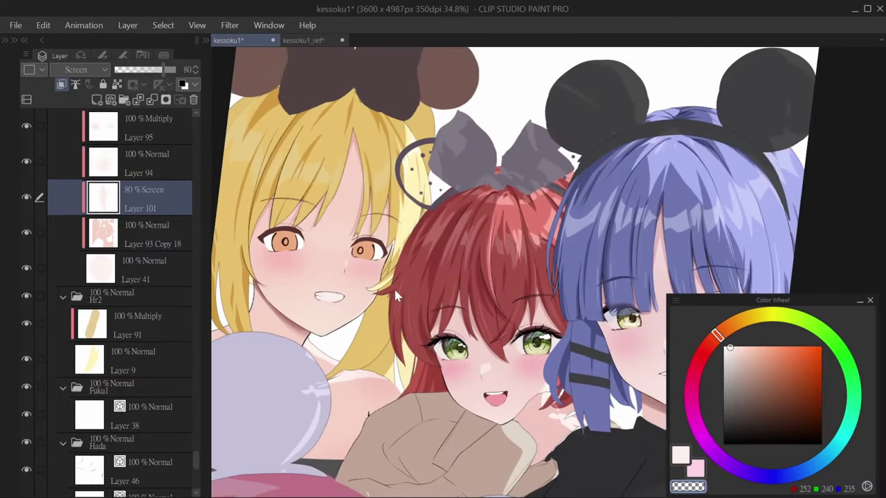
scroll(399, 309, "down", 3)
scroll(360, 301, "up", 2)
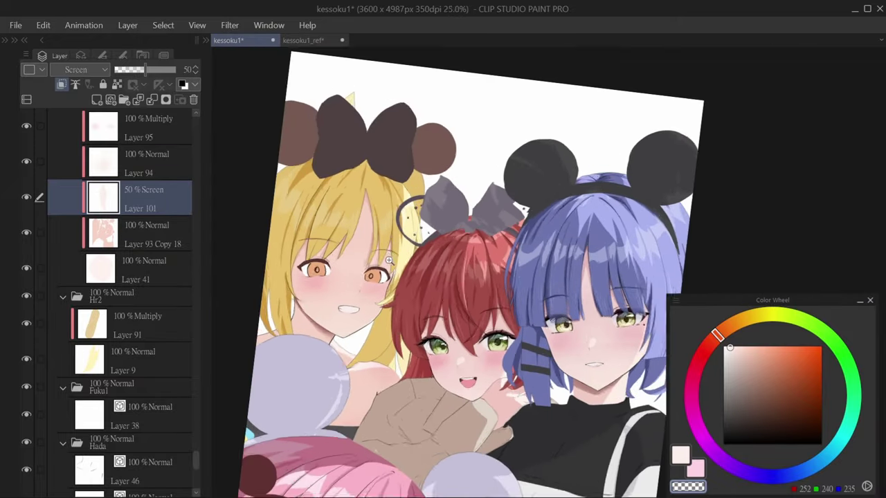
scroll(433, 284, "down", 1)
scroll(433, 284, "down", 2)
scroll(367, 287, "up", 3)
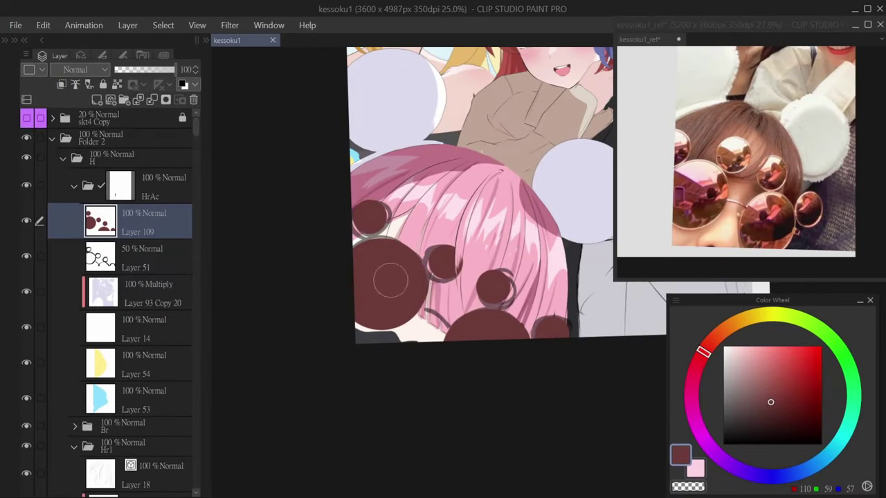
- Duplicate the dark red lens shapes beneath the originals in pale gold (RGB 250, 220, 159) and thicken the copy with scales of 6 and 10
scroll(389, 279, "up", 2)
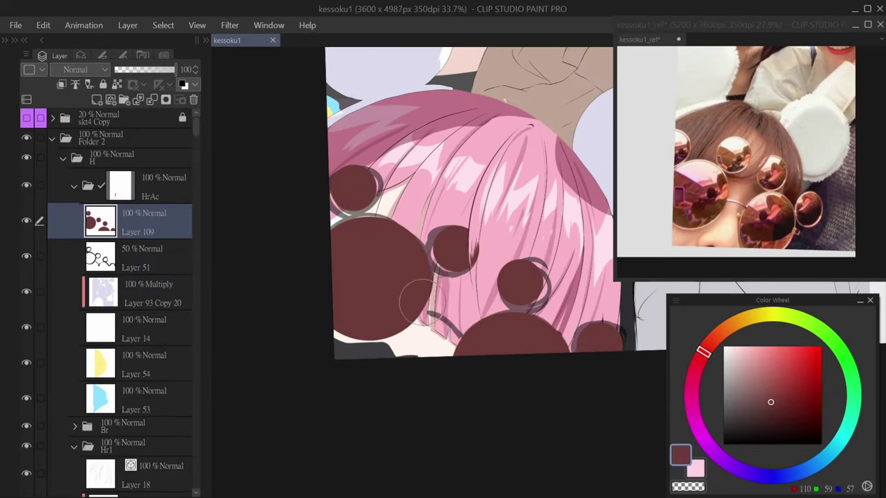
left_click(747, 320)
left_click(762, 347)
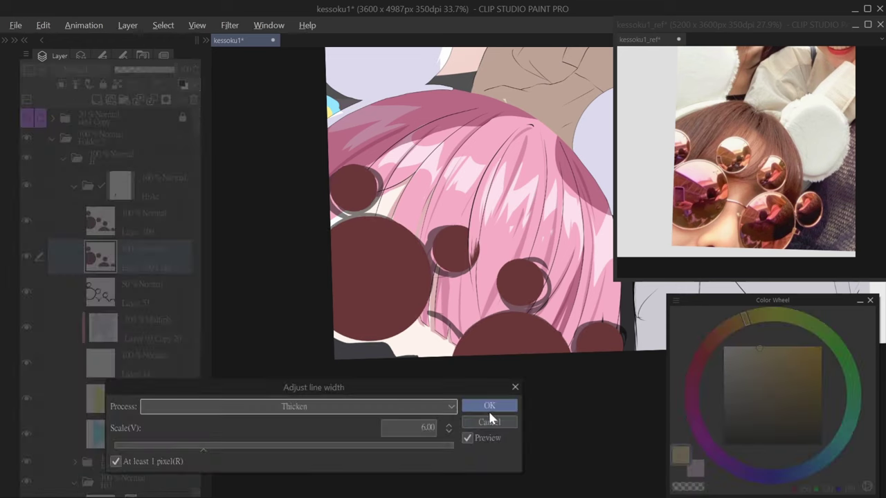
left_click(488, 410)
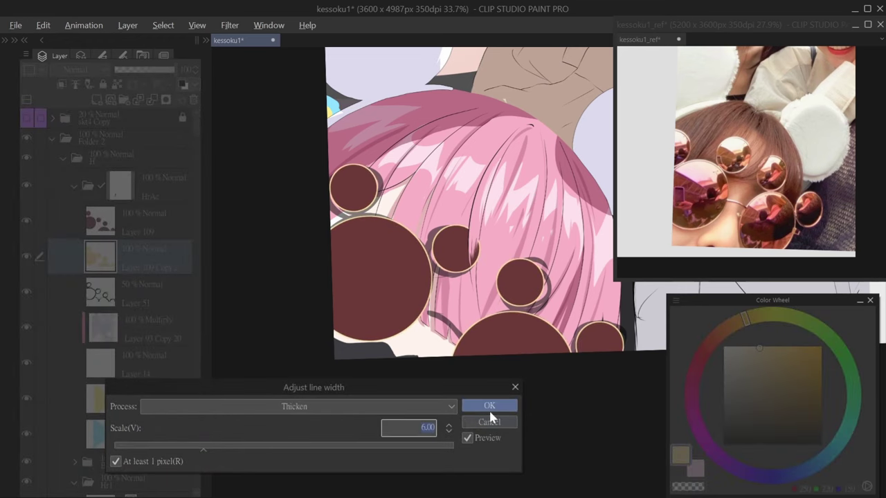
left_click(489, 408)
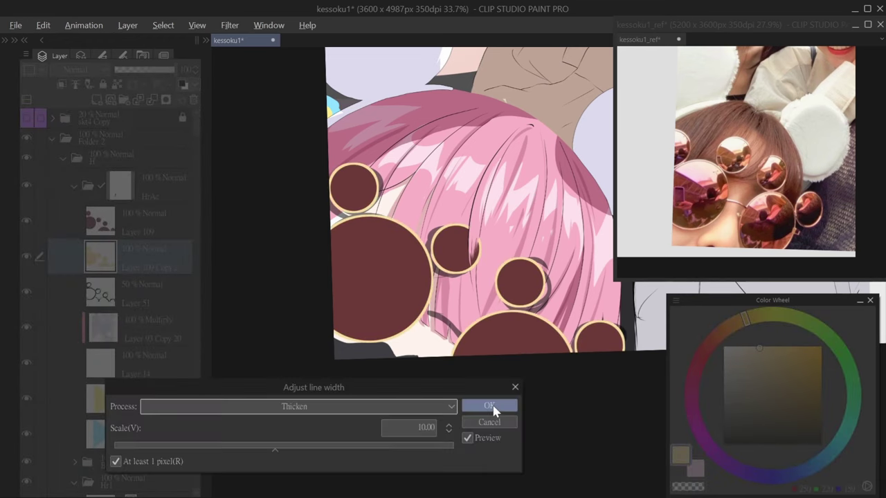
left_click(488, 407)
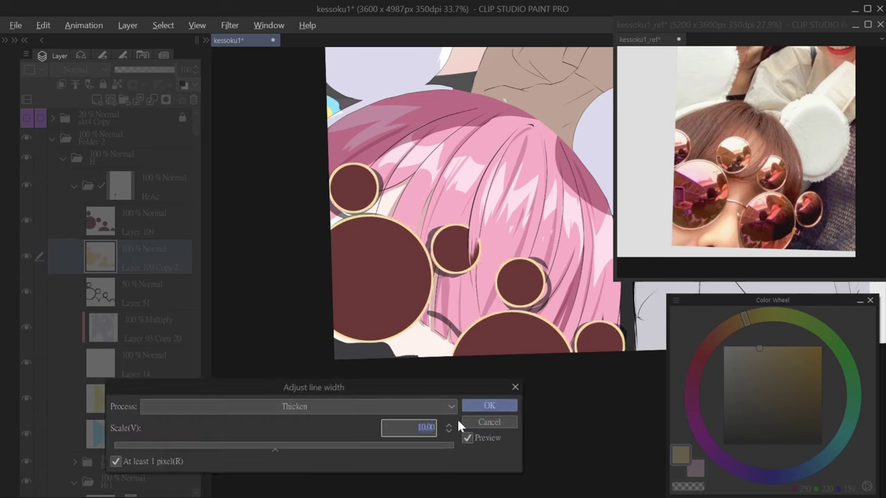
- Thicken the gold lens copy with a scale of 5 and cut the lens shapes out of it to leave only rims
type("5")
left_click(489, 409)
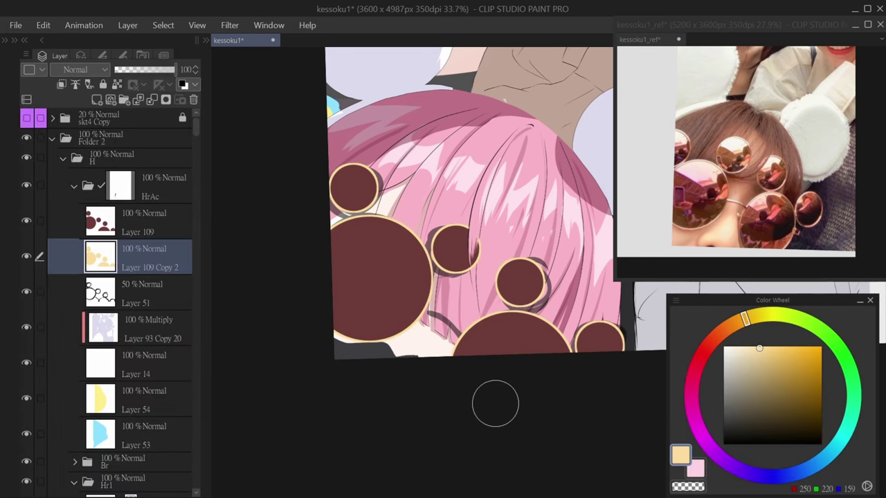
left_click(104, 227, "ctrl")
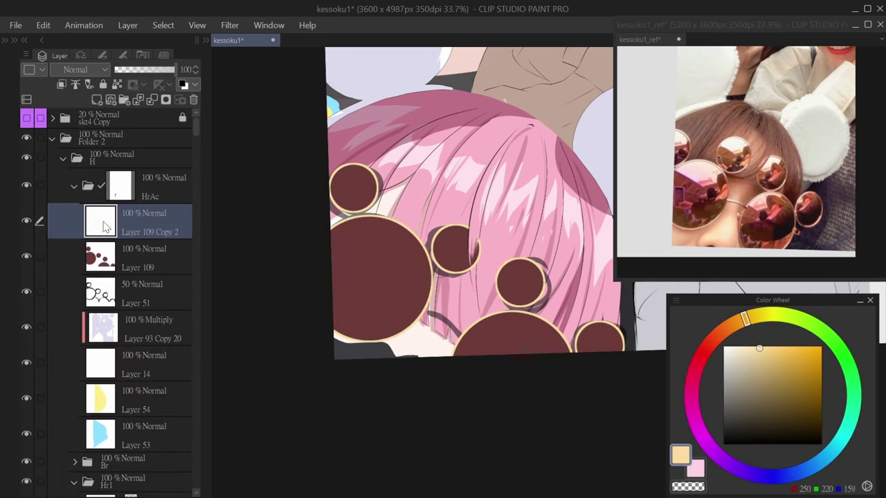
key("ctrl+y")
key("ctrl+z")
key("ctrl+y")
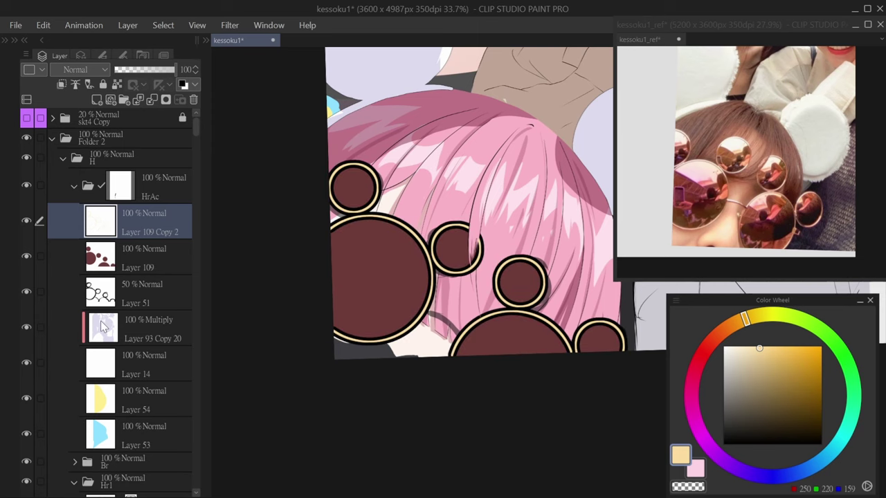
key("ctrl+z")
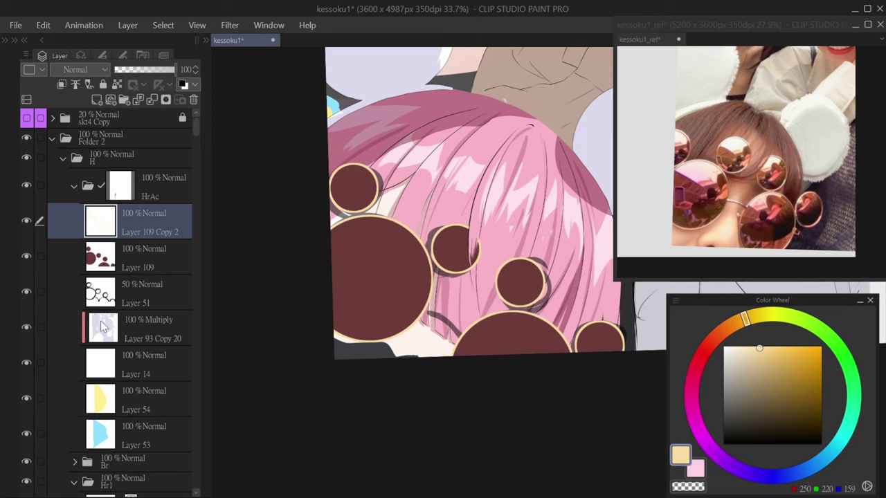
- Duplicate the gold rims beneath the originals in black and thicken the copy with a scale of 5 for an outline
key("ctrl+j")
key("ctrl+shift+w")
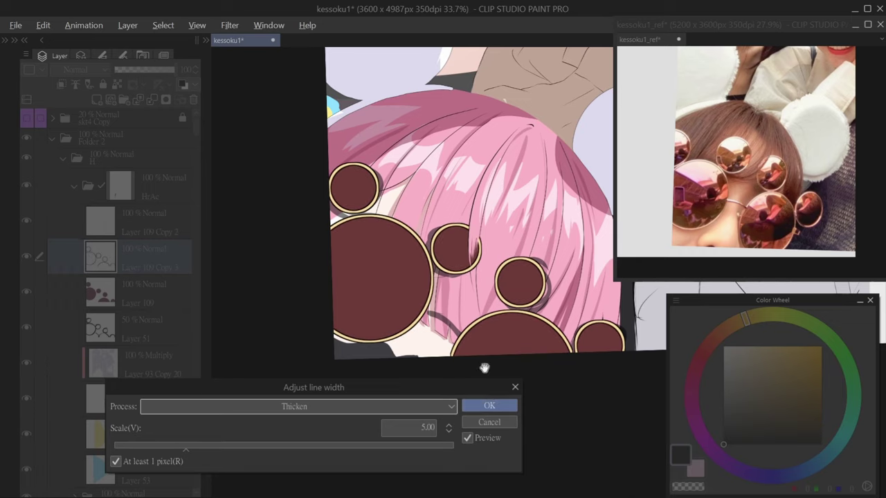
left_click(488, 350)
scroll(510, 358, "up", 3)
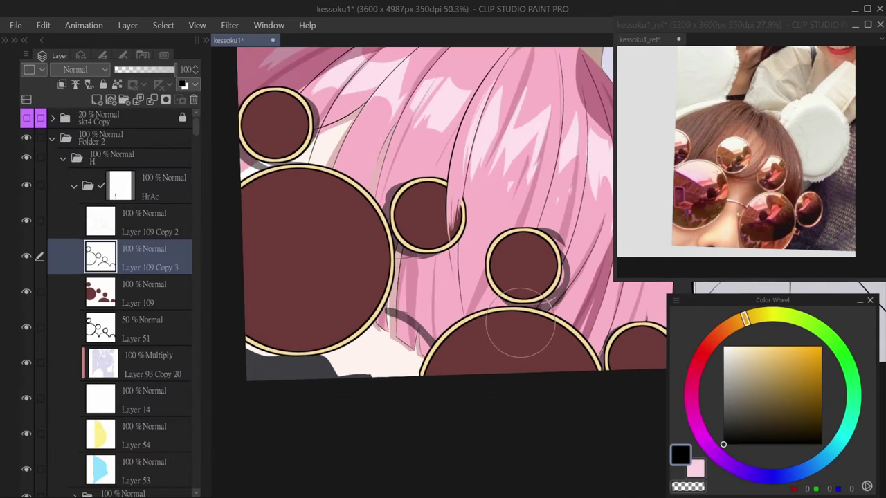
- Select the far-left small lens on the rim, outline and dark red lens layers and adjust it with a transform
left_click_drag(405, 310, 448, 356)
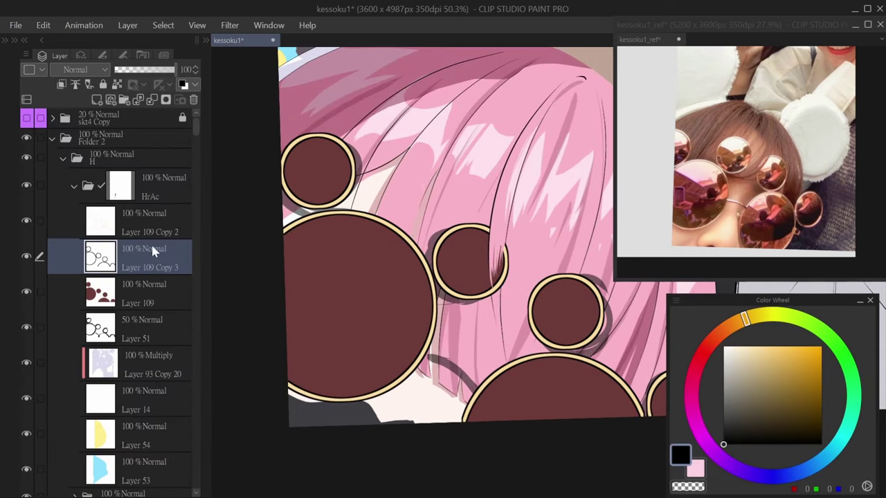
left_click(144, 222, "ctrl")
left_click_drag(271, 116, 341, 206)
key("ctrl+t")
scroll(340, 202, "up", 4)
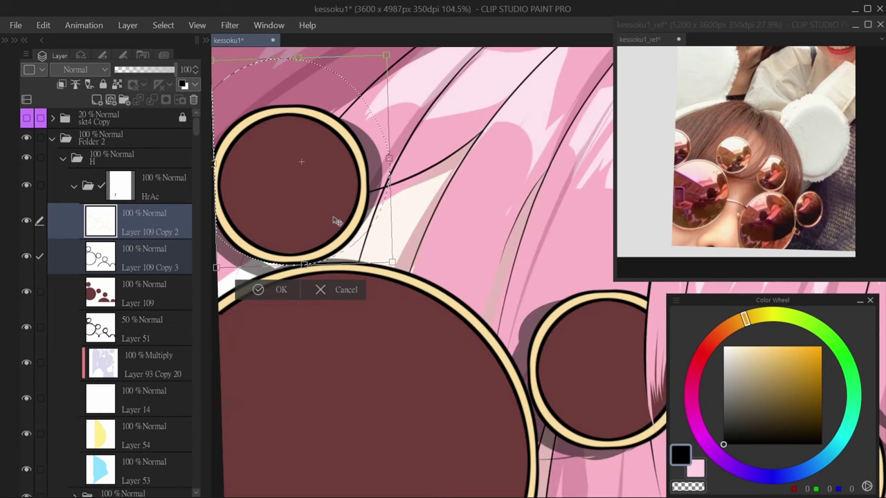
left_click(326, 289)
left_click(145, 292, "ctrl")
key("ctrl+t")
left_click(291, 289)
- Transform the small lens over the right side of the hair and the cropped lens beside it, including their rims and outlines
scroll(290, 283, "down", 4)
scroll(467, 311, "up", 2)
left_click_drag(365, 210, 503, 345)
key("ctrl+t")
key("Return")
left_click_drag(467, 296, 360, 196)
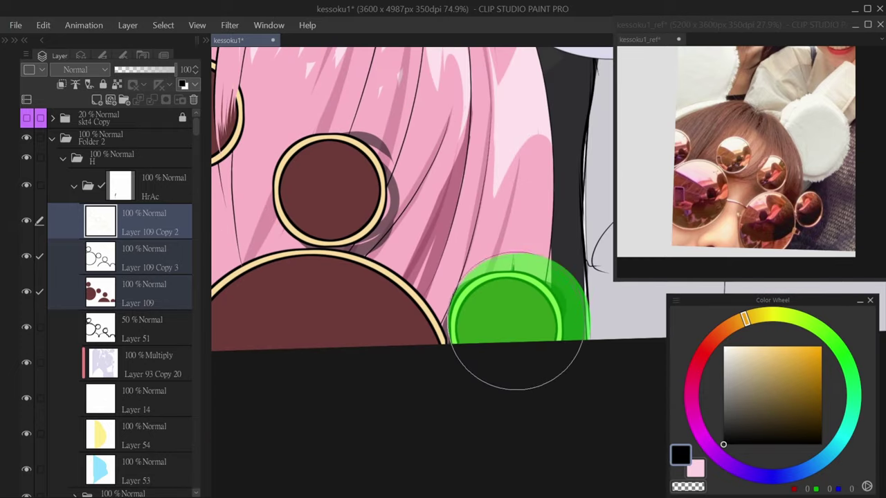
left_click(515, 322)
key("ctrl+t")
key("Return")
scroll(498, 341, "down", 3)
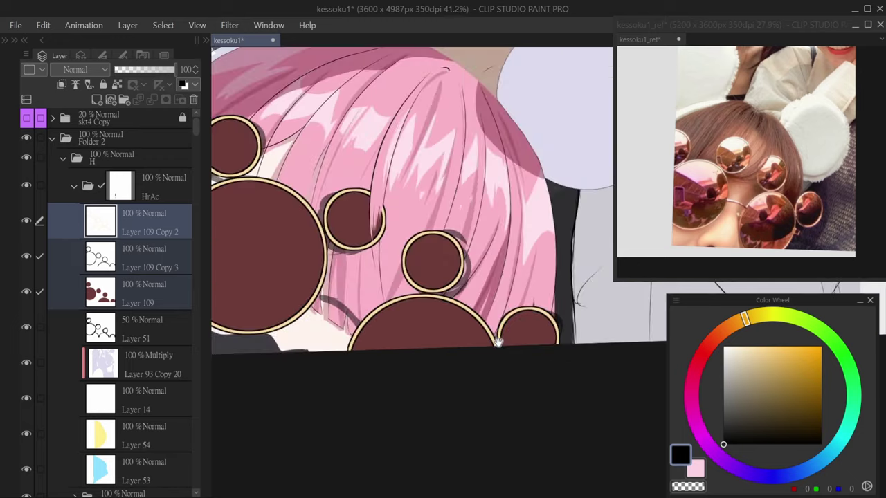
- Paint white diagonal reflection bands across the lenses on a new layer clipped to the dark red lens shapes
scroll(498, 340, "down", 2)
scroll(498, 340, "up", 1)
left_click(135, 294)
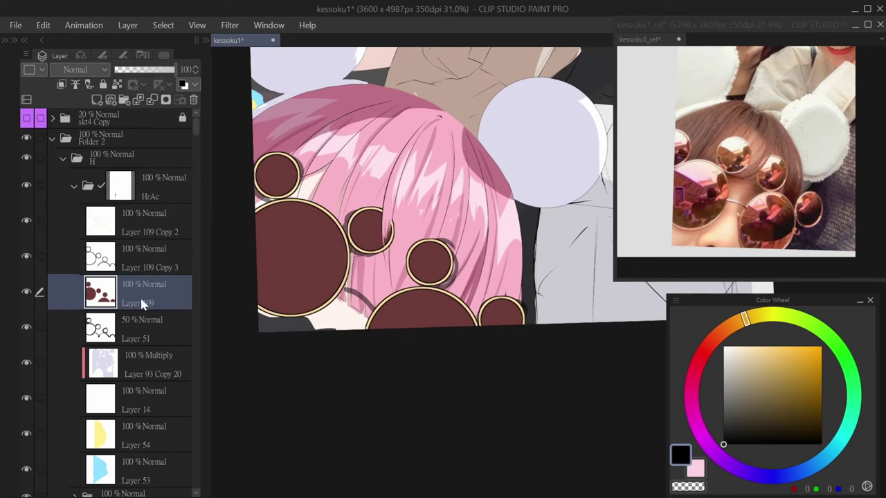
key("ctrl+shift+n")
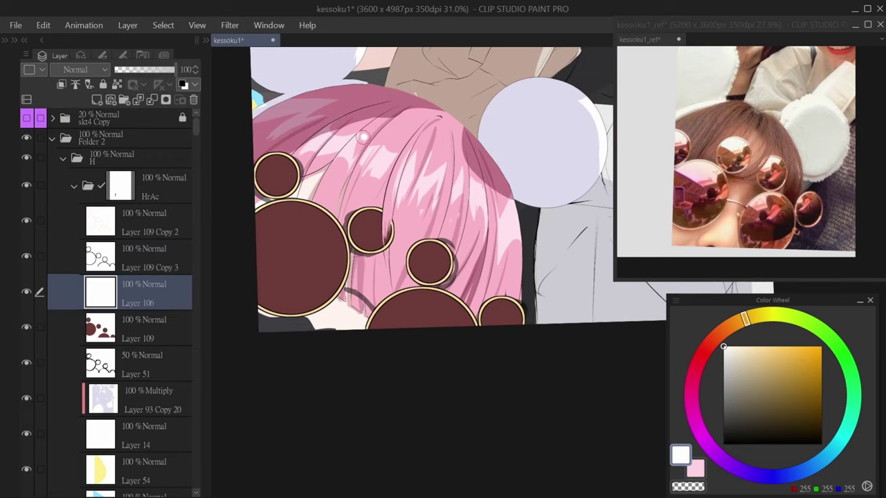
key("ctrl+alt+g")
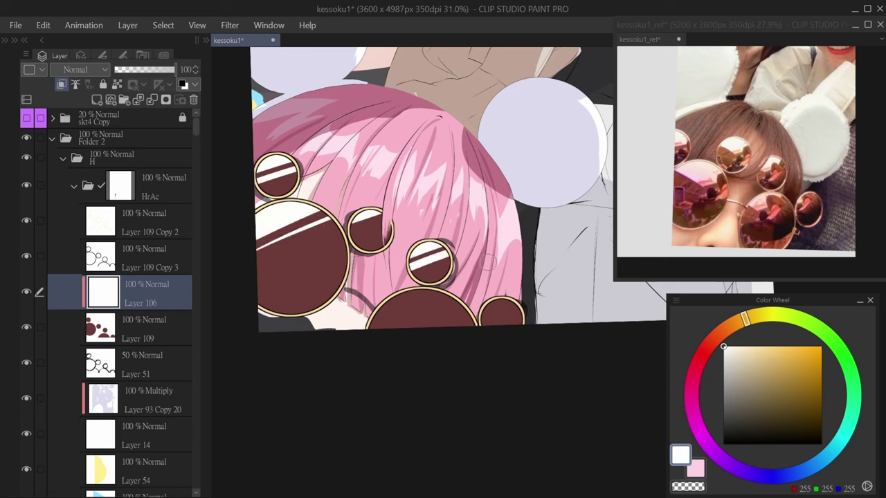
left_click_drag(454, 299, 443, 303)
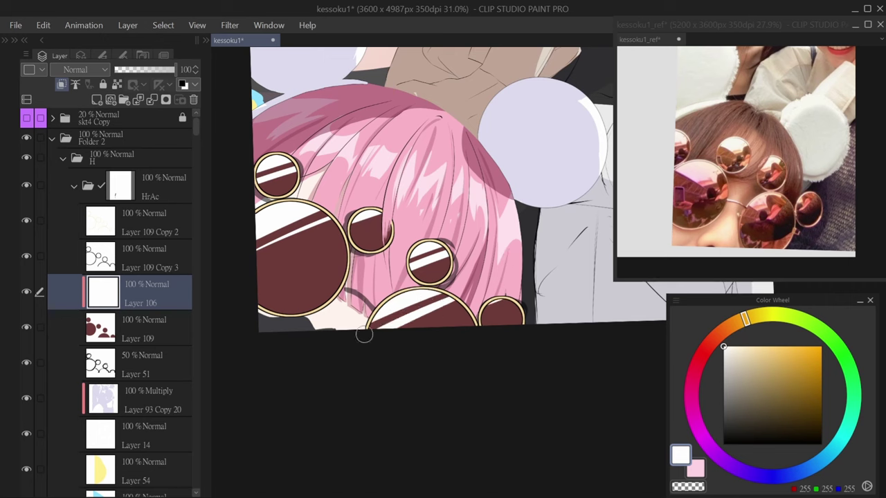
- Add a layer mask to the white lens reflections and softly fade out their lower ends
scroll(416, 325, "down", 3)
scroll(416, 327, "up", 2)
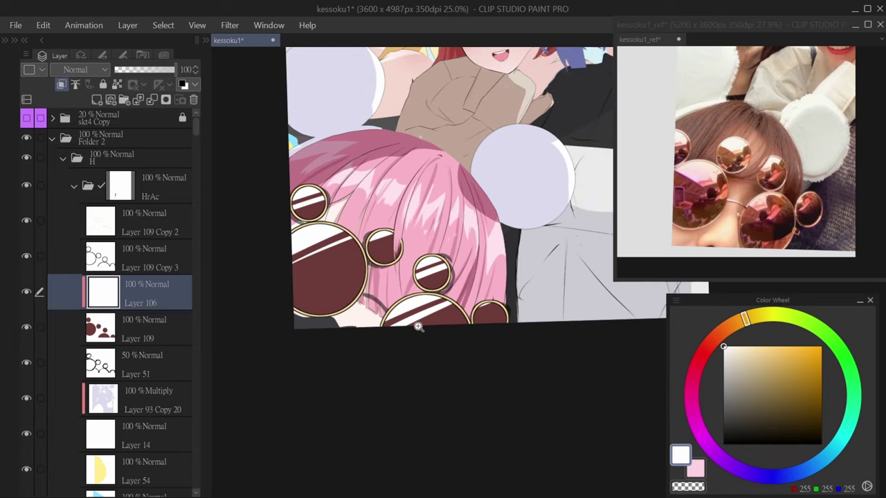
left_click_drag(545, 291, 576, 289)
key("ctrl+shift+m")
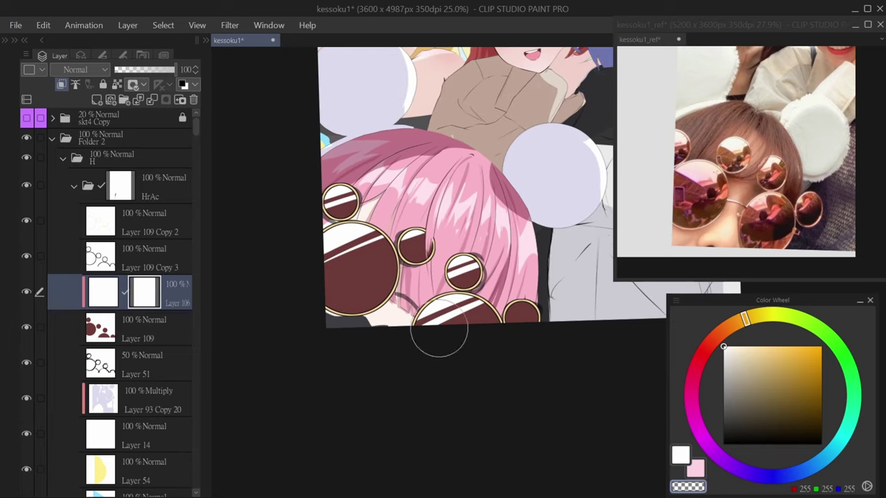
left_click_drag(360, 260, 367, 274)
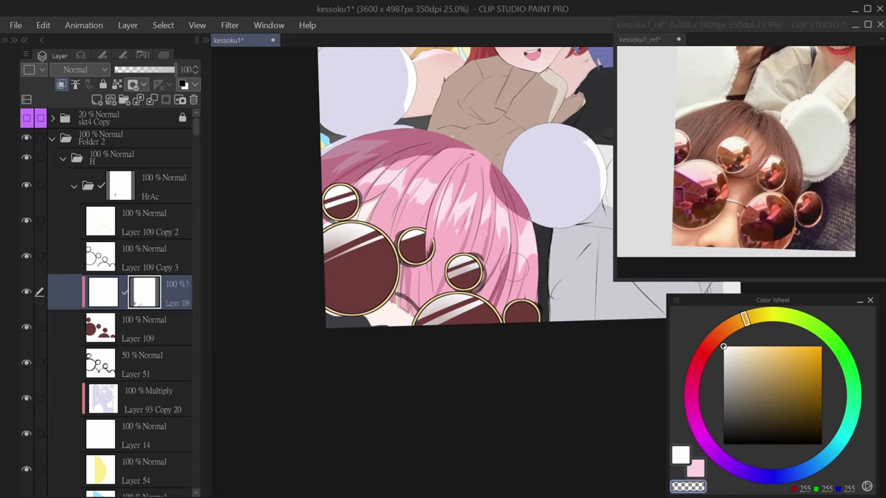
scroll(452, 335, "down", 3)
scroll(452, 335, "up", 3)
- Clear the black outline copy and draw a curved gold bridge (RGB 251, 221, 159) between the two large lenses on the rim layer
left_click(363, 295, "ctrl")
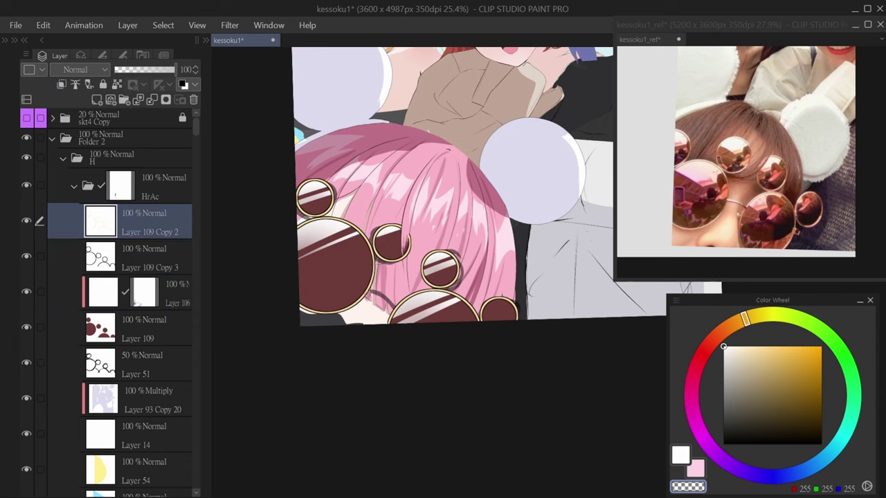
left_click(363, 295, "alt")
scroll(415, 290, "up", 3)
left_click_drag(454, 284, 425, 310)
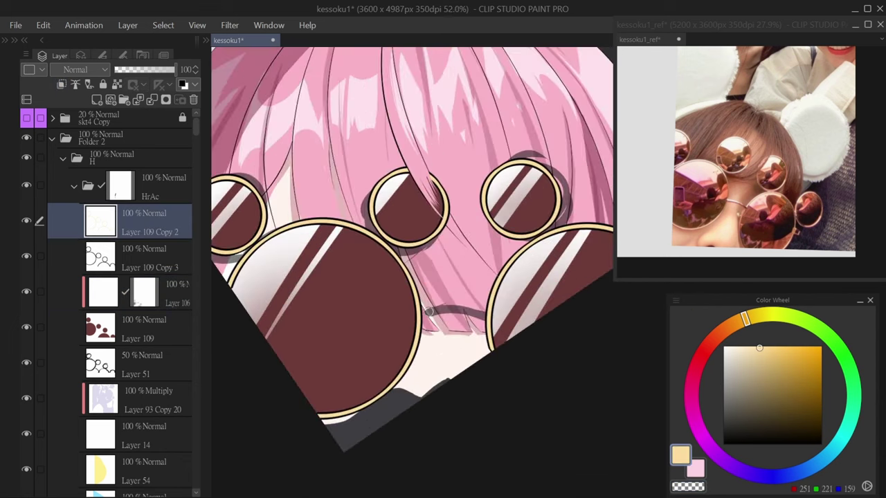
scroll(450, 308, "up", 3)
left_click(419, 304, "ctrl")
left_click(394, 315, "ctrl")
left_click_drag(391, 317, 514, 310)
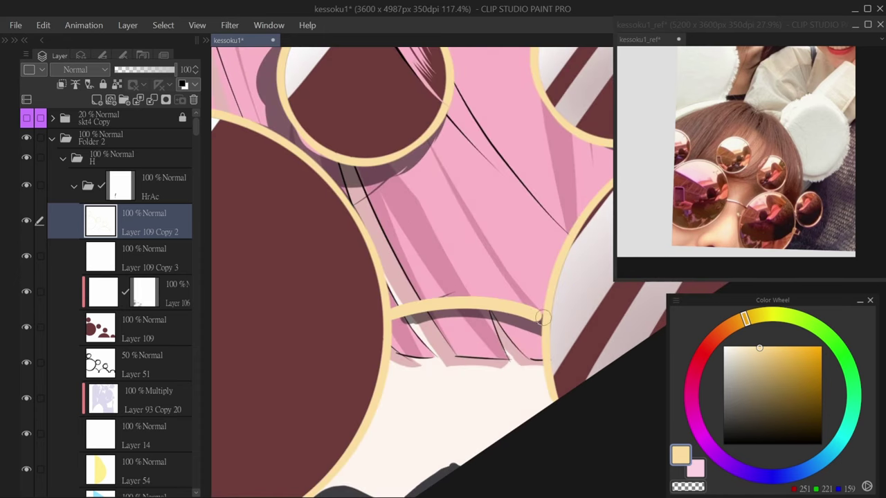
scroll(533, 321, "down", 4)
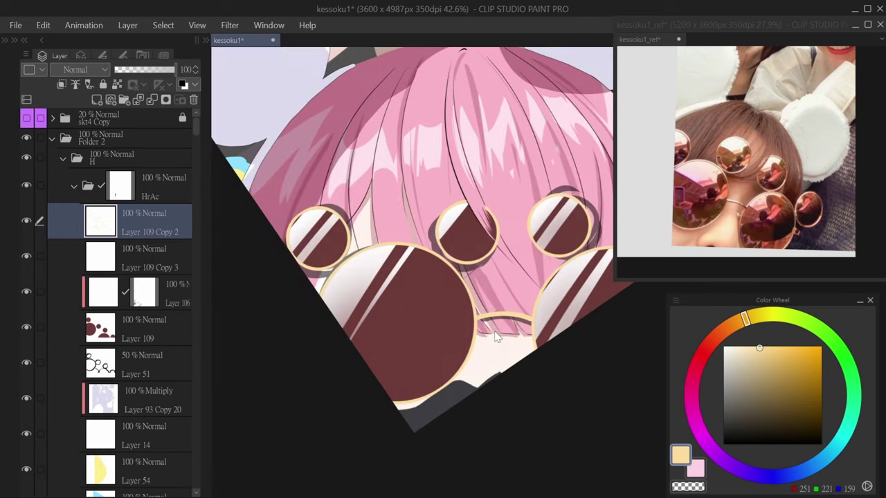
- Duplicate the gold rims and bridge underneath in black, thickening the copy with a scale of 5 to outline the whole frame
key("ctrl+c")
key("ctrl+v")
key("F9")
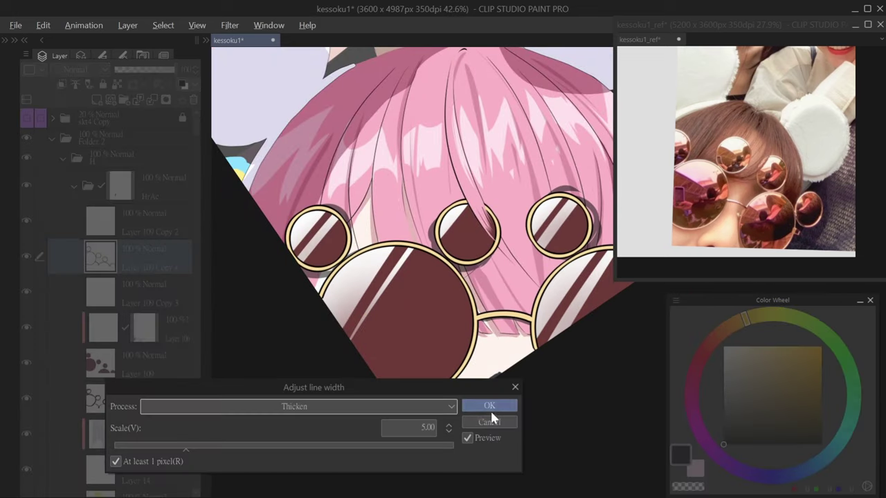
left_click(495, 406)
scroll(350, 285, "down", 4)
left_click_drag(350, 285, 382, 316)
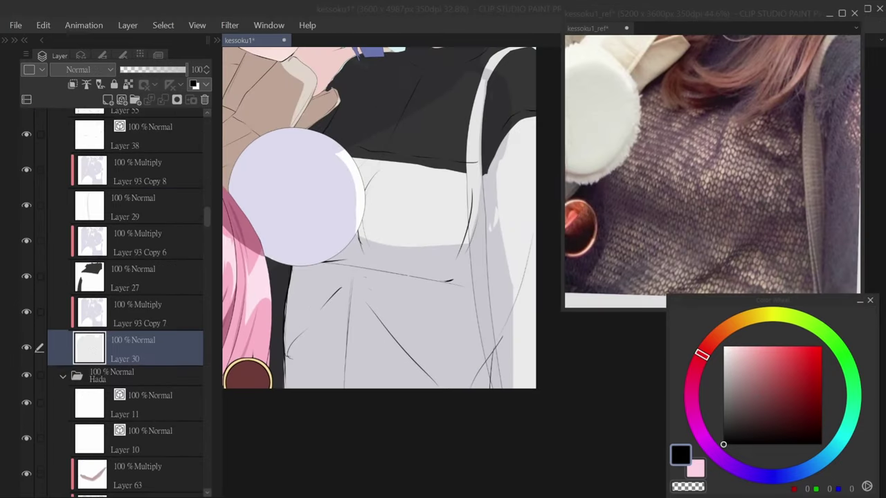
- Place the honeycomb lace pattern from the material library above the blue-haired character's light grey sweater layer
left_click(146, 349)
left_click(149, 313)
left_click(152, 284)
left_click(148, 341)
left_click(152, 280)
left_click(151, 309)
left_click(150, 342)
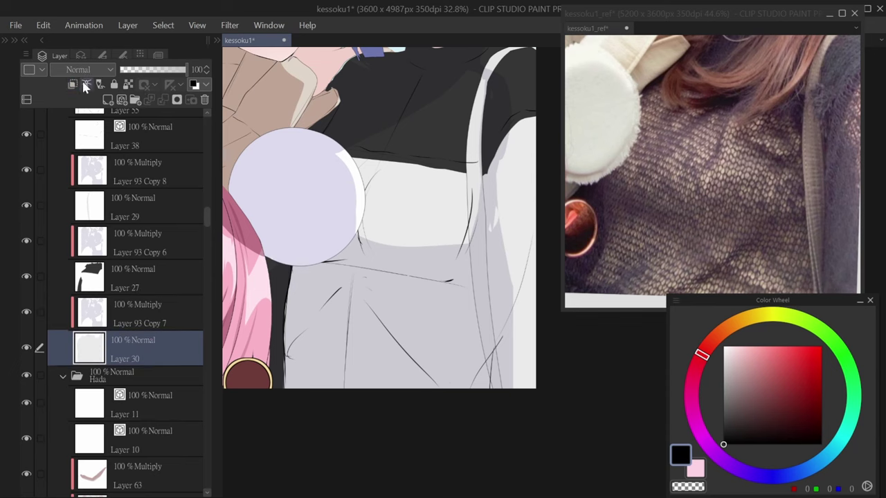
left_click(41, 55)
left_click(17, 43)
left_click(138, 57)
left_click(63, 60)
left_click(167, 59)
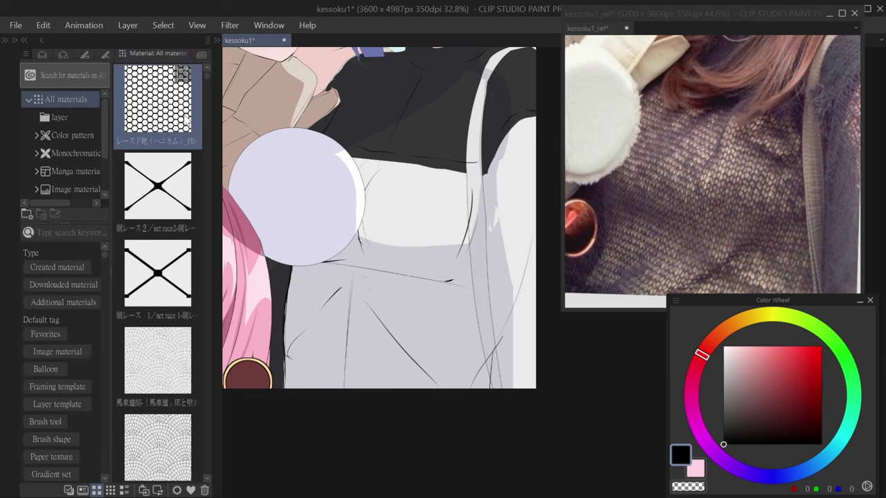
left_click_drag(175, 128, 251, 196)
- Rasterize the placed honeycomb lace pattern layer and get the Liquify tool ready
left_click(63, 56)
left_click(43, 56)
left_click(114, 81)
left_click(434, 201)
scroll(199, 219, "down", 5)
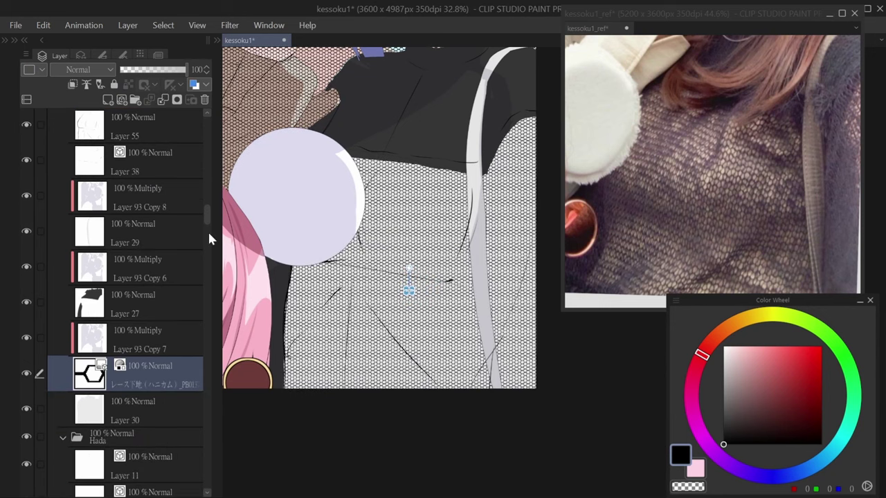
left_click(16, 43)
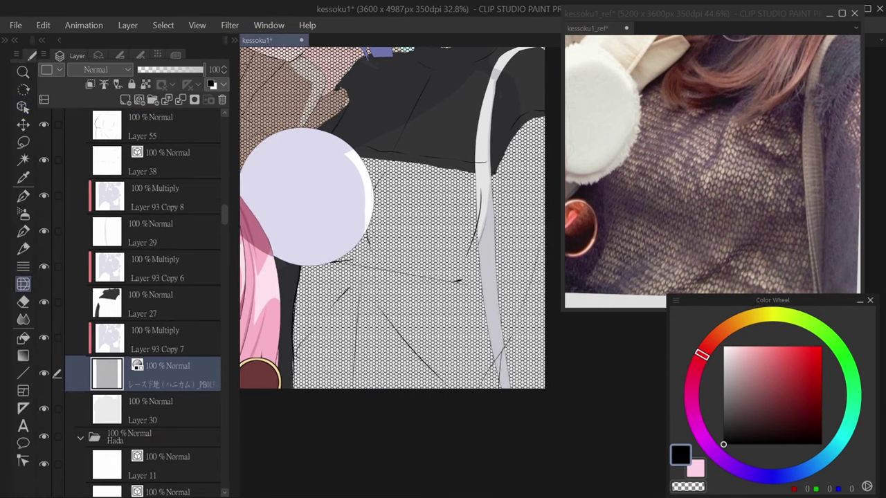
- Try warping the honeycomb pattern around the chest with Liquify strokes and undo the distortion
scroll(441, 166, "up", 1)
left_click_drag(415, 149, 398, 128)
mouse_move(455, 178)
left_mouse_down()
mouse_move(388, 208)
mouse_move(429, 185)
left_mouse_up()
mouse_move(407, 156)
left_mouse_down()
mouse_move(443, 208)
mouse_move(429, 277)
mouse_move(346, 266)
left_mouse_up()
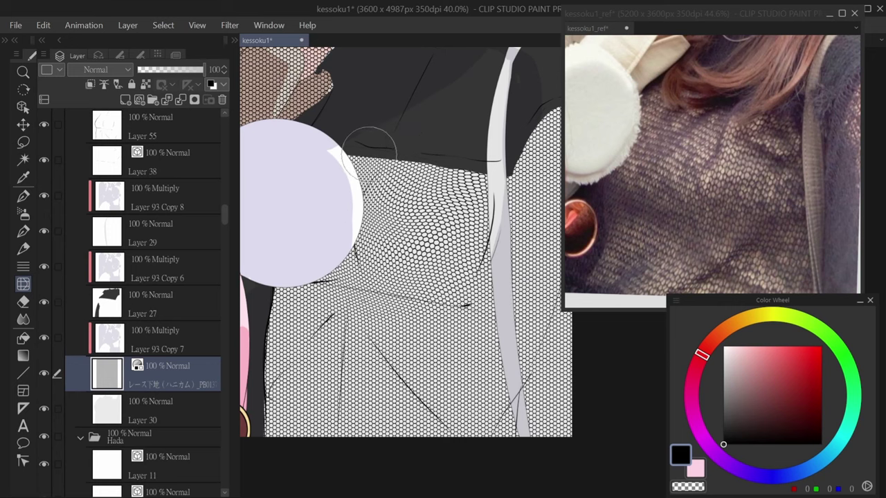
key("ctrl+z")
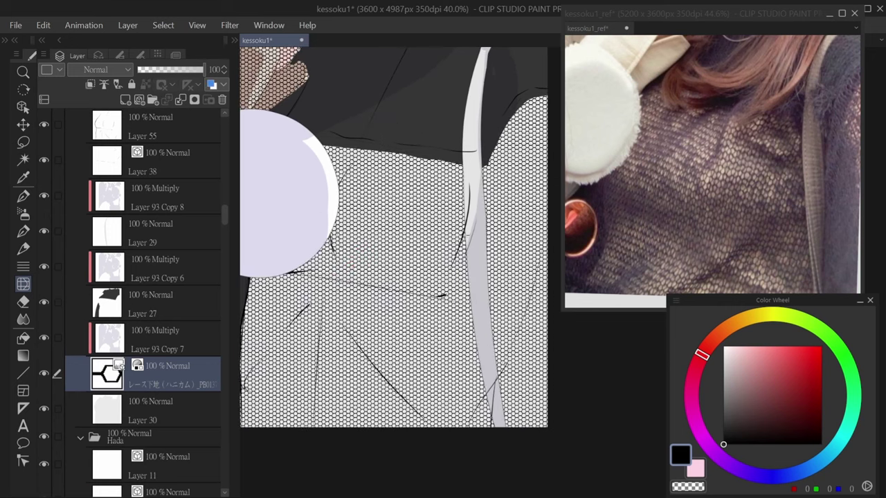
key("ctrl+z")
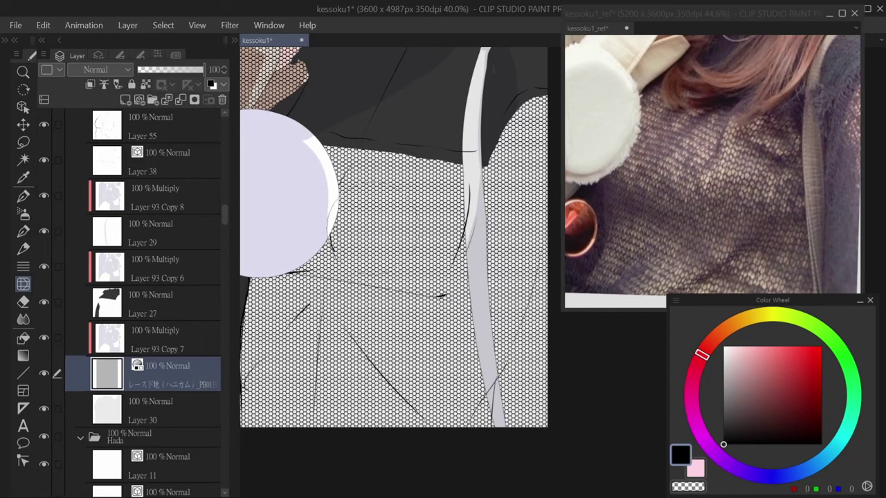
- Warp the honeycomb pattern over the chest with gentle Liquify strokes so it follows the body's curvature
mouse_move(346, 208)
left_mouse_down()
mouse_move(304, 229)
mouse_move(367, 291)
mouse_move(415, 277)
mouse_move(453, 179)
left_mouse_up()
left_click_drag(439, 276, 478, 291)
mouse_move(316, 228)
left_mouse_down()
mouse_move(301, 297)
mouse_move(298, 270)
left_mouse_up()
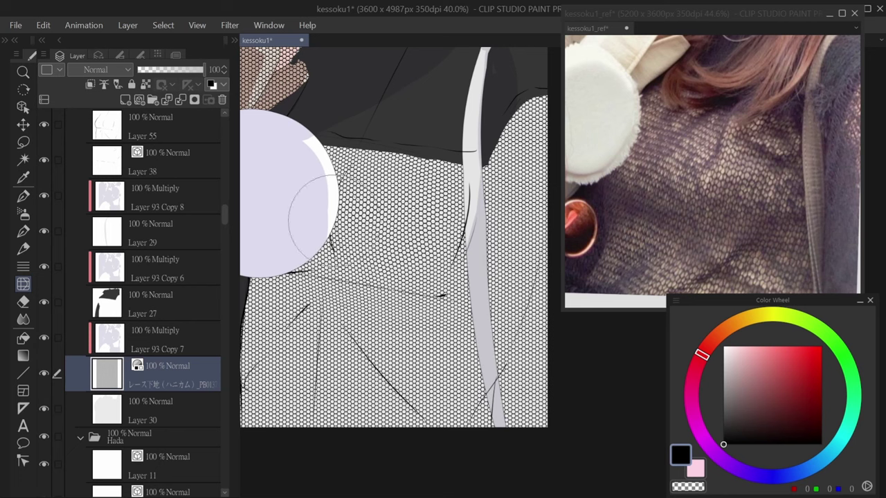
left_click_drag(310, 226, 335, 224)
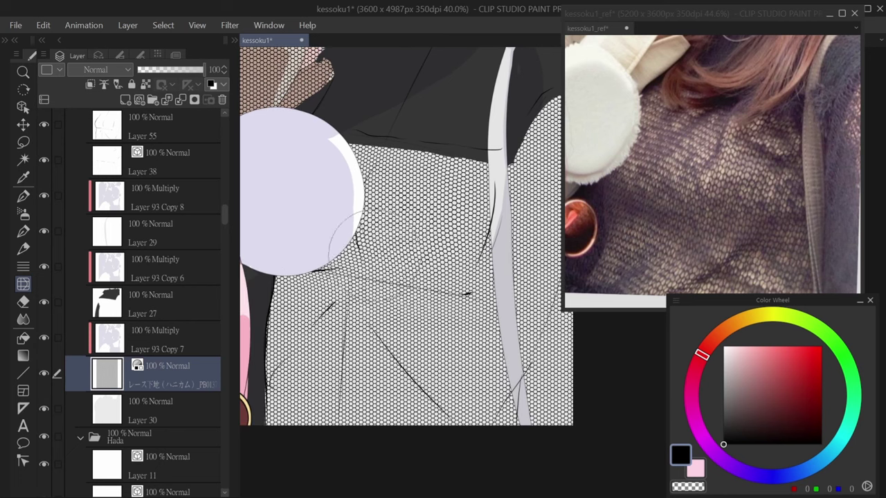
mouse_move(401, 280)
left_mouse_down()
mouse_move(450, 229)
mouse_move(429, 249)
mouse_move(409, 161)
left_mouse_up()
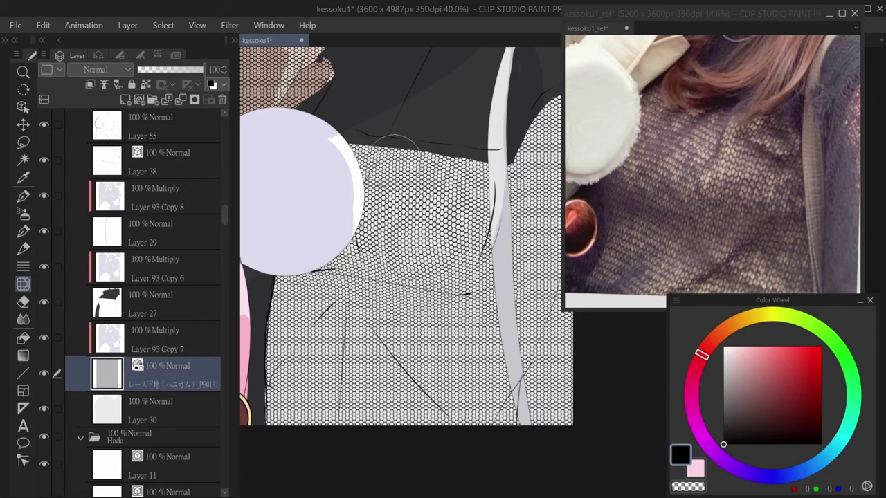
mouse_move(494, 182)
left_mouse_down()
mouse_move(477, 232)
mouse_move(492, 245)
left_mouse_up()
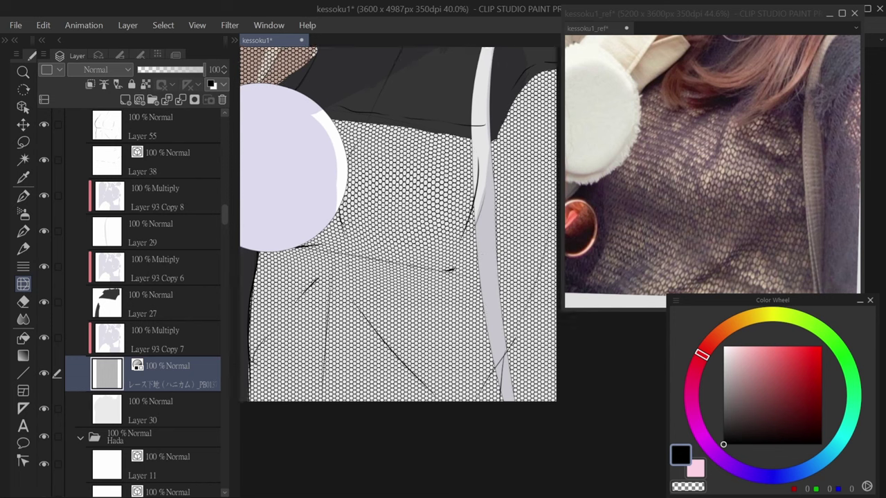
- Hide the fold line sketch on Layer 55 and reselect the honeycomb pattern layer
scroll(409, 235, "down", 3)
left_click(172, 138)
scroll(482, 207, "up", 3)
left_click(483, 206, "ctrl+shift")
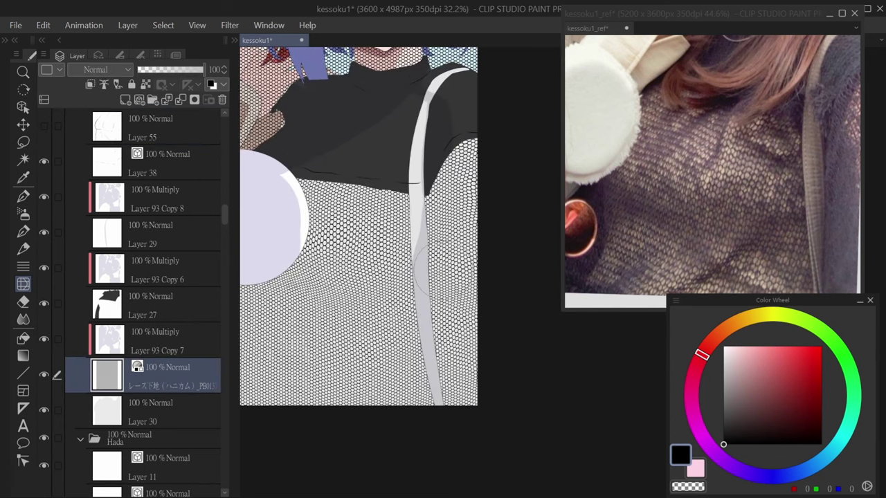
- Refine the honeycomb warp across the torso with further Liquify strokes, undoing the unwanted distortions
scroll(478, 230, "down", 2)
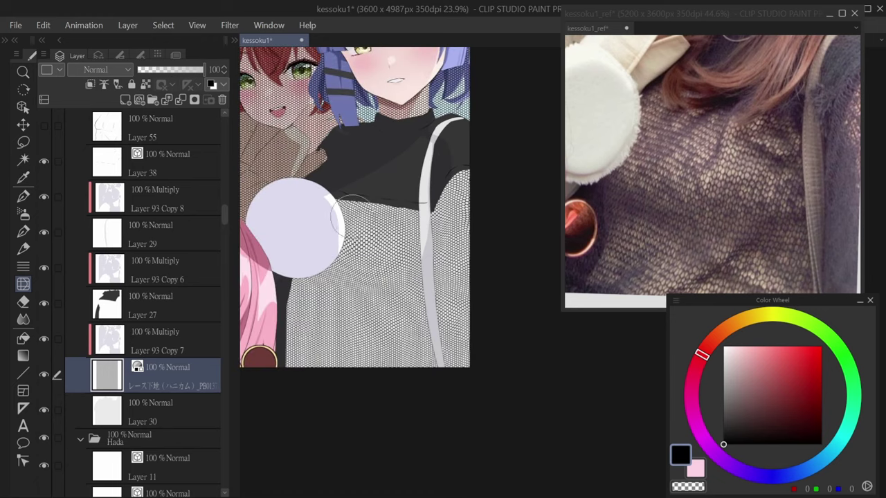
left_click_drag(385, 229, 412, 226)
key("ctrl+z")
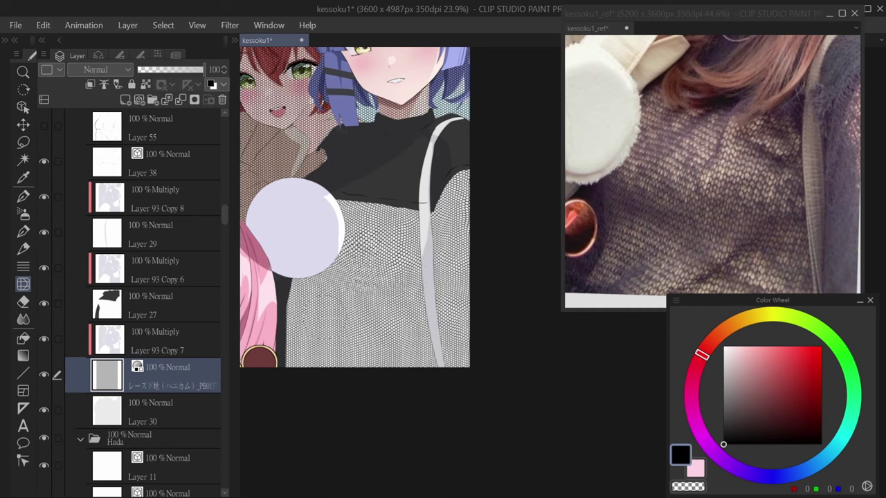
mouse_move(367, 348)
left_mouse_down()
mouse_move(376, 362)
mouse_move(439, 364)
left_mouse_up()
key("ctrl+z")
scroll(455, 337, "up", 1)
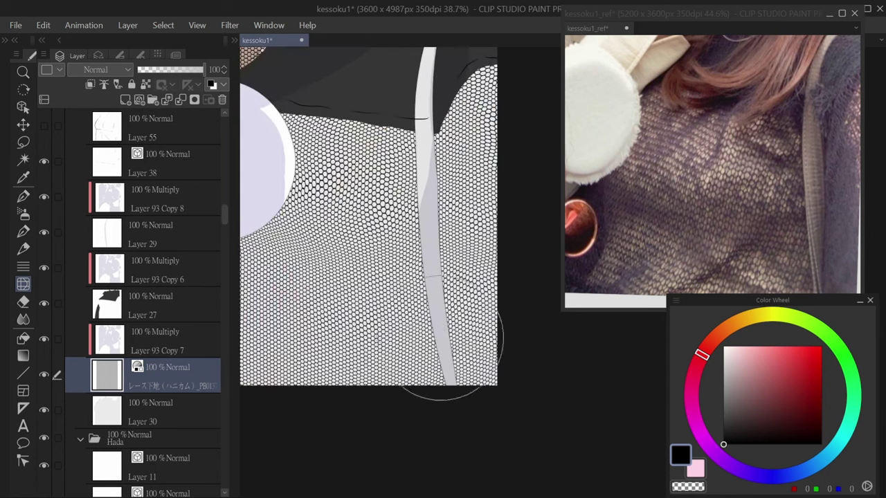
scroll(451, 316, "up", 1)
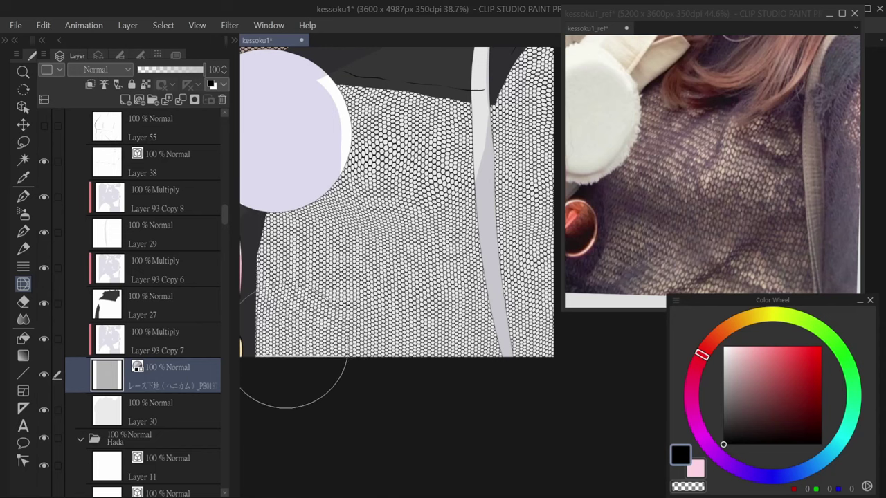
scroll(358, 336, "down", 3)
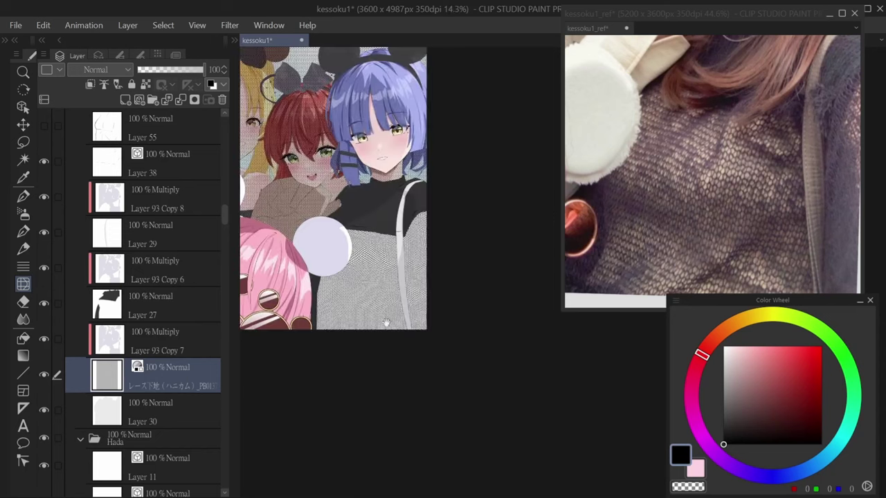
scroll(358, 337, "up", 3)
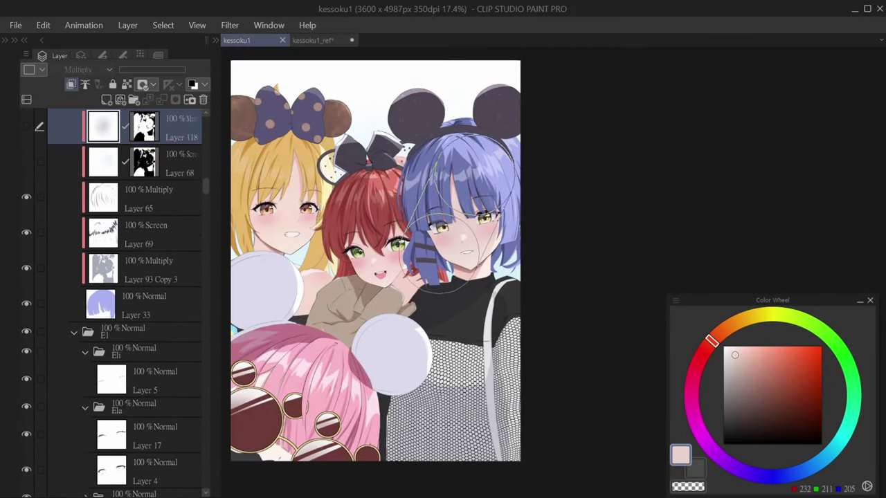
- Merge Layer 118 into Layer 68 above the blue hair and mask it using the shape of shadow layer Layer 93 Copy 3
key("ctrl+e")
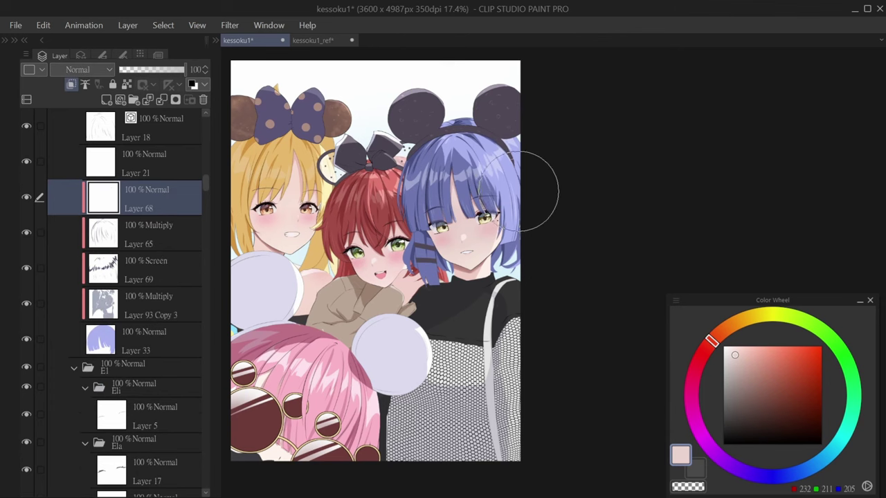
scroll(524, 186, "up", 4)
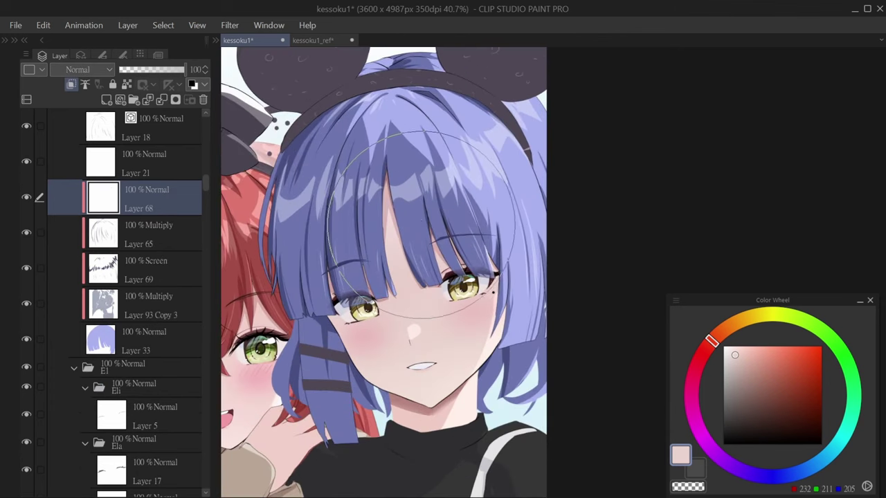
key("ctrl+m")
left_click(416, 219, "ctrl+shift")
left_click(96, 337, "ctrl")
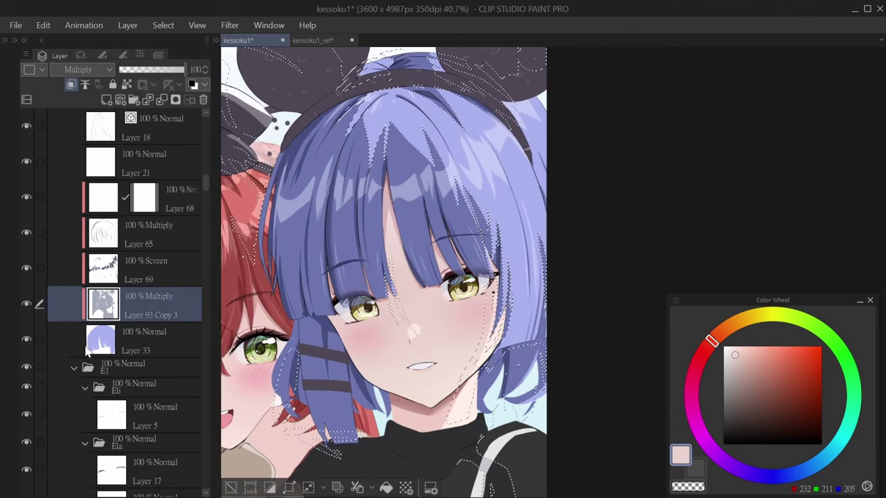
left_click(144, 199)
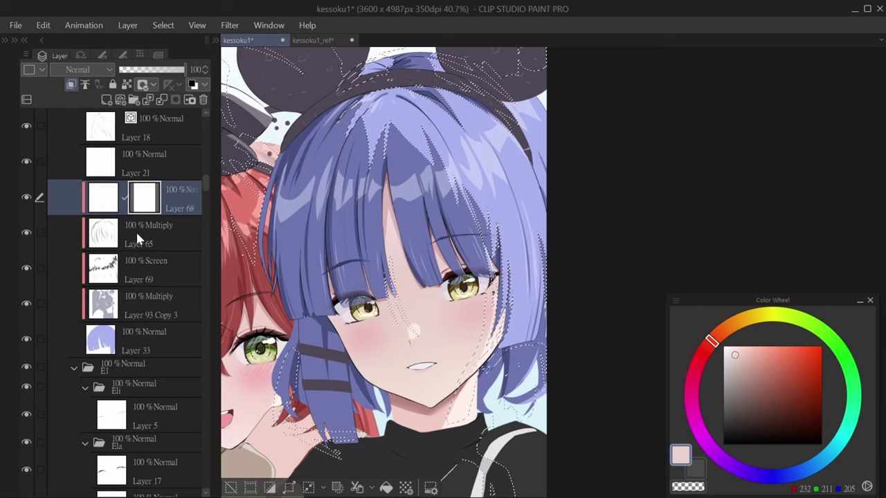
key("Delete")
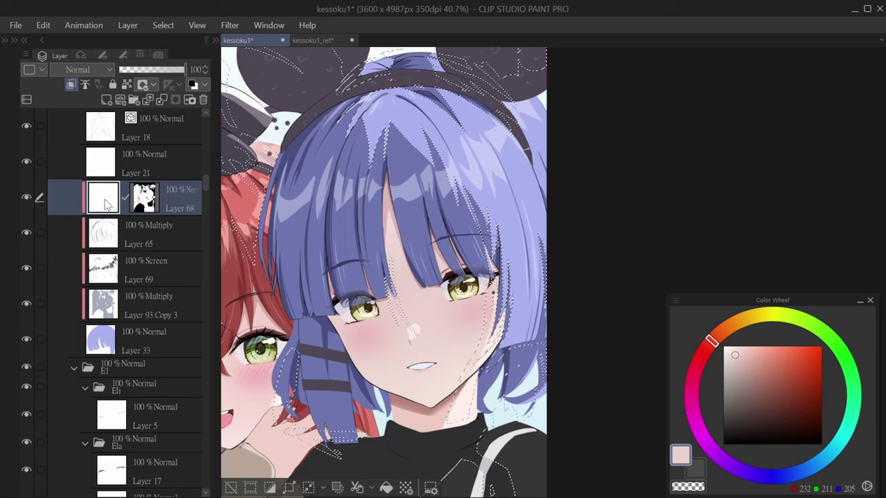
key("ctrl+d")
- Set Layer 68 to Multiply and airbrush soft grey-purple shading (118, 110, 133) over the blue hair
left_click(751, 477)
left_click(740, 394)
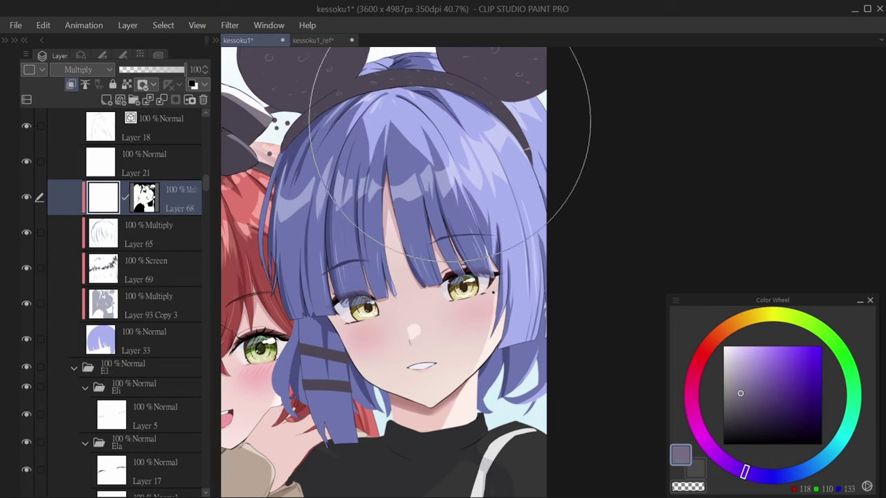
left_click_drag(435, 139, 426, 183)
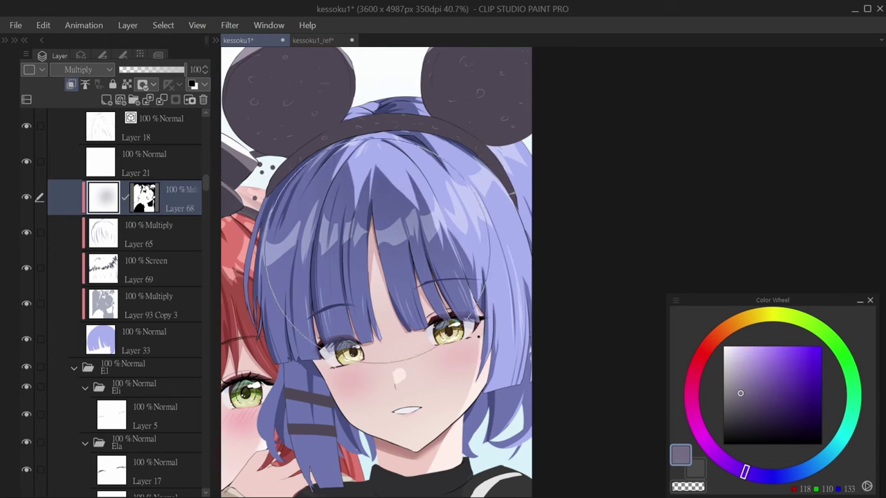
scroll(384, 409, "down", 3)
scroll(388, 367, "up", 1)
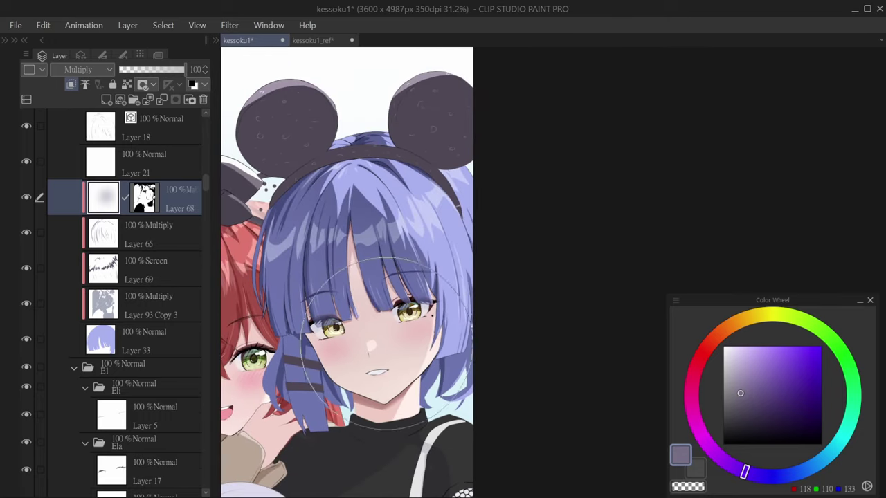
- Add a Screen layer above Layer 68, copy that layer's mask onto it and clip it to the blue hair
key("ctrl+shift+n")
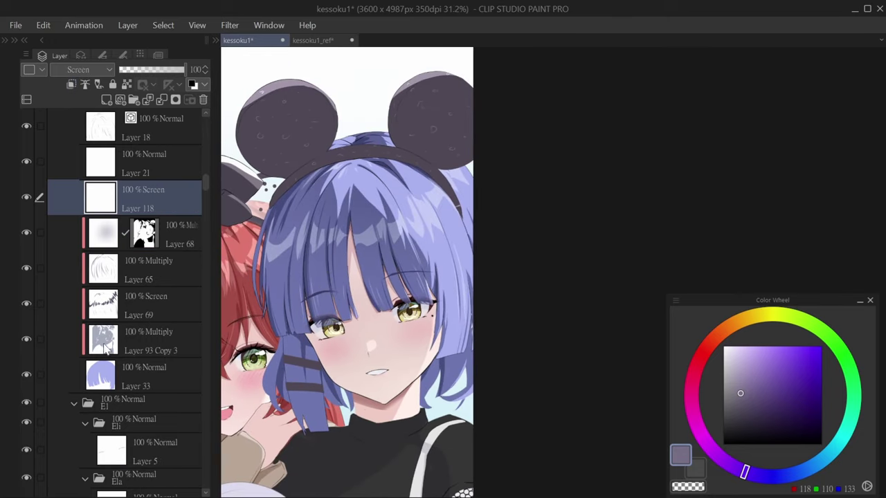
left_click_drag(144, 234, 142, 198)
left_click(101, 207)
key("ctrl+alt+g")
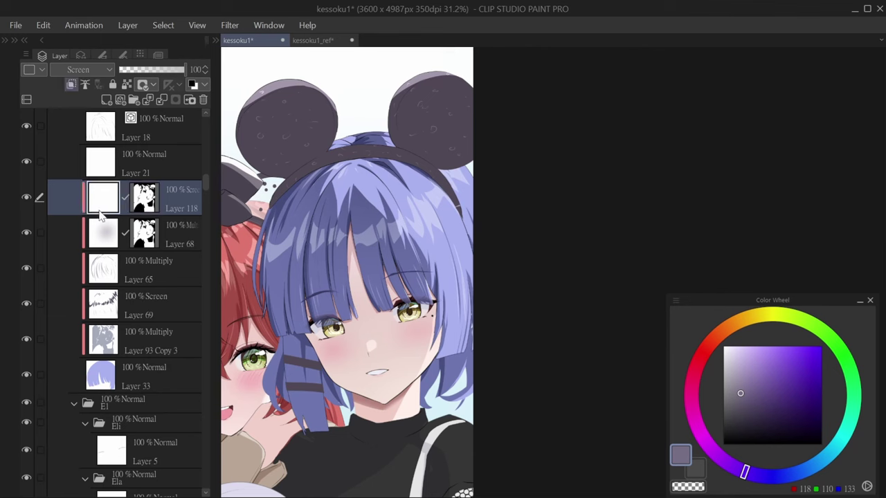
- Remask the Screen layer from the Layer 93 Copy 3 selection and airbrush light blue (197, 209, 253) over the hair
left_click(792, 475)
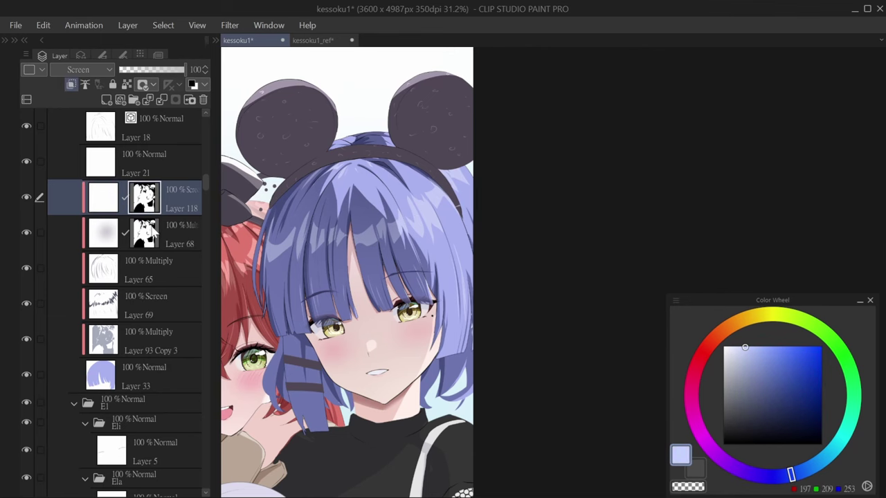
left_click(104, 341, "ctrl")
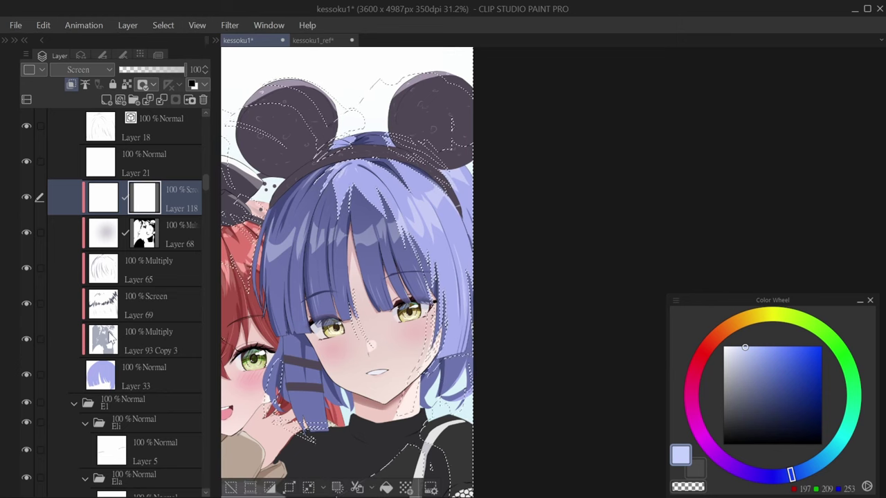
key("Delete")
key("ctrl+d")
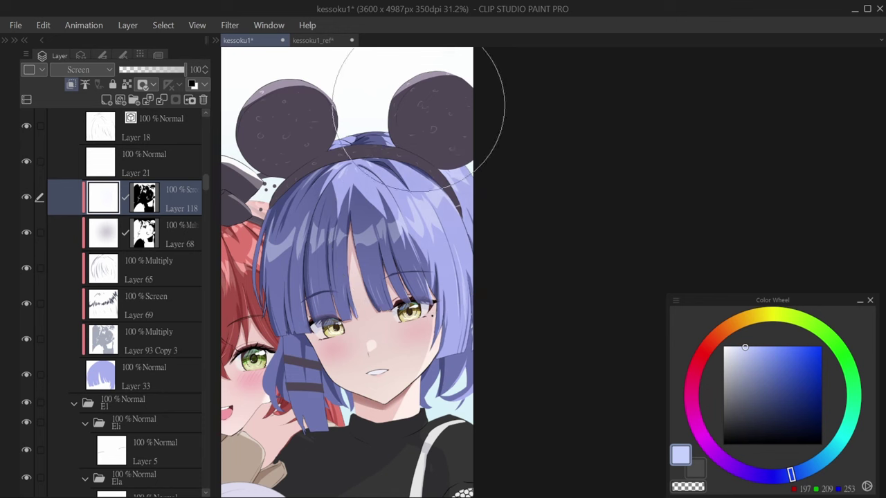
scroll(484, 313, "down", 2)
scroll(484, 313, "down", 2)
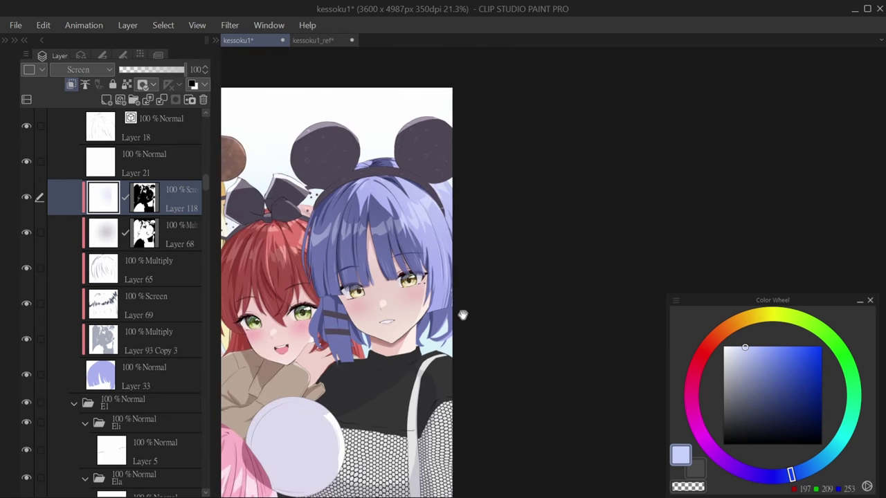
scroll(469, 318, "up", 3)
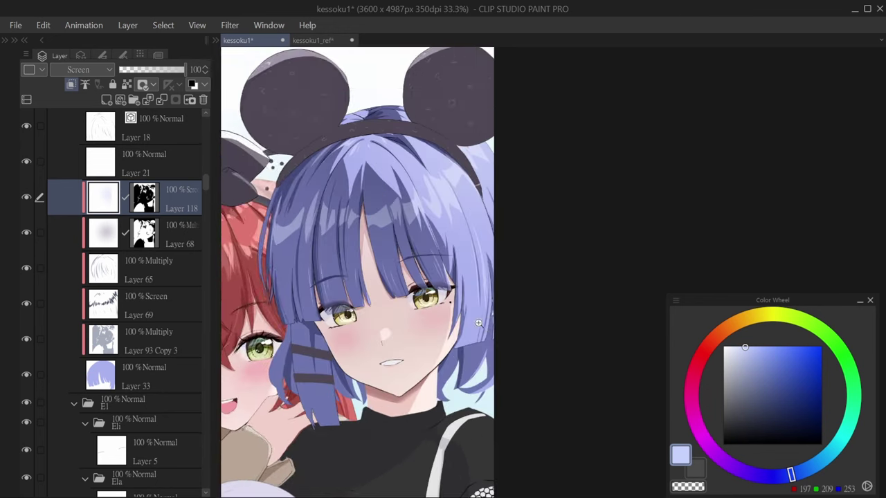
- Airbrush the blue hair with muted purple (106, 85, 130) on a new Screen layer and salmon pink (247, 166, 144) on a Normal layer
key("ctrl+shift+n")
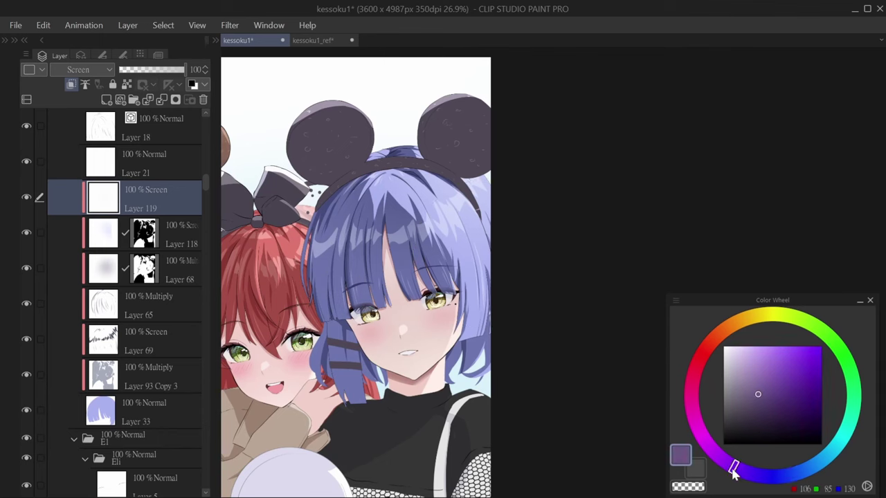
mouse_move(305, 277)
left_mouse_down()
mouse_move(387, 373)
mouse_move(346, 360)
mouse_move(364, 350)
left_mouse_up()
left_click(713, 340)
left_click(764, 350)
key("ctrl+shift+n")
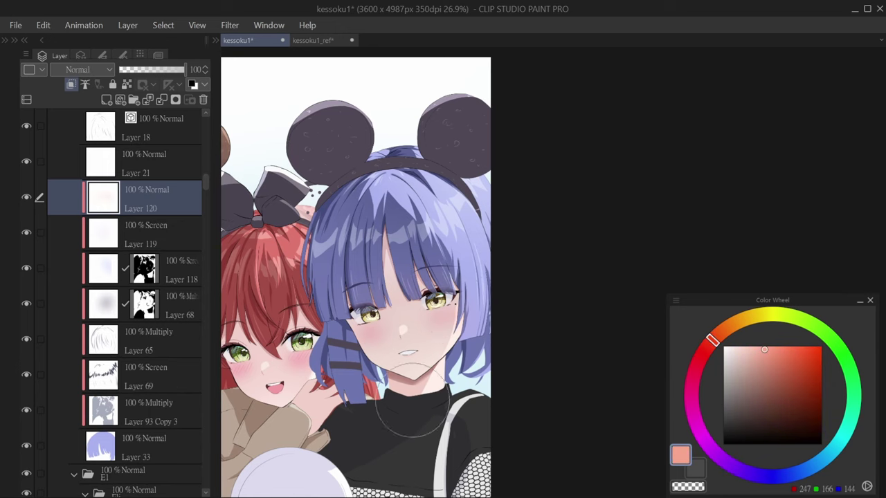
scroll(443, 374, "up", 3)
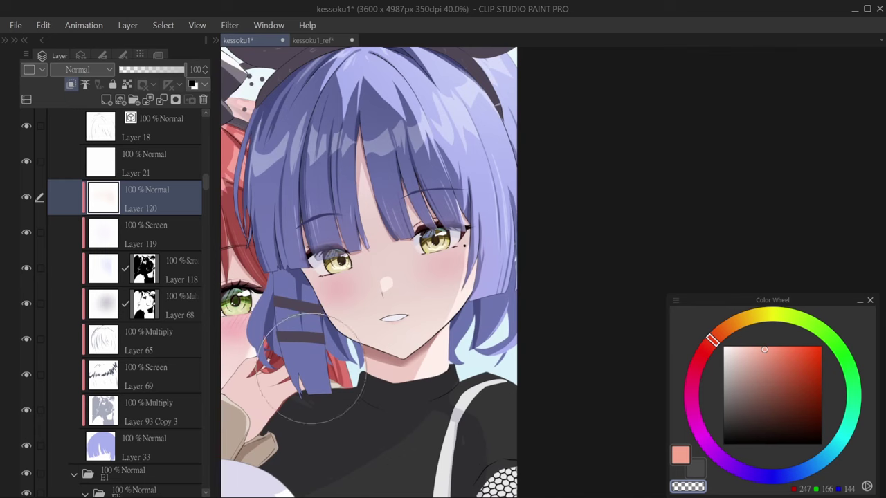
- Add a clipped Multiply layer in the Hr2 folder and airbrush grey-blue (113, 114, 127) shading onto its hair locks
left_click(312, 353, "ctrl+shift")
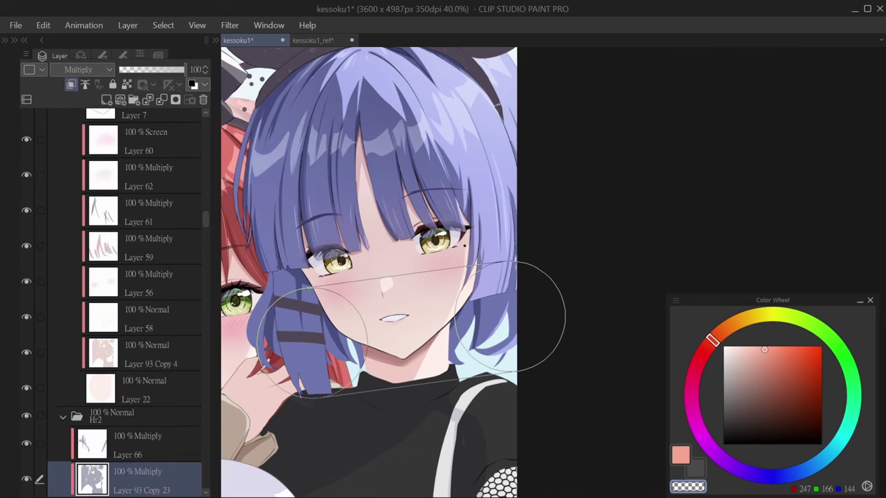
key("ctrl+shift+n")
left_click(782, 476)
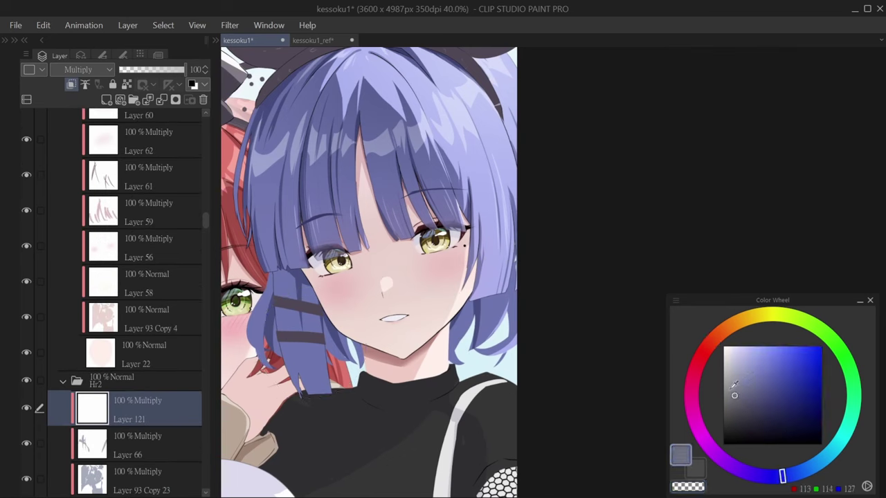
mouse_move(333, 249)
left_mouse_down()
mouse_move(326, 270)
mouse_move(338, 295)
mouse_move(332, 291)
mouse_move(342, 370)
left_mouse_up()
left_click_drag(499, 351, 489, 392)
- Shade the back hair in grey-blue (113, 114, 127) on a clipped Multiply layer in the Hr3 folder and save the file
left_click(505, 317, "ctrl+shift")
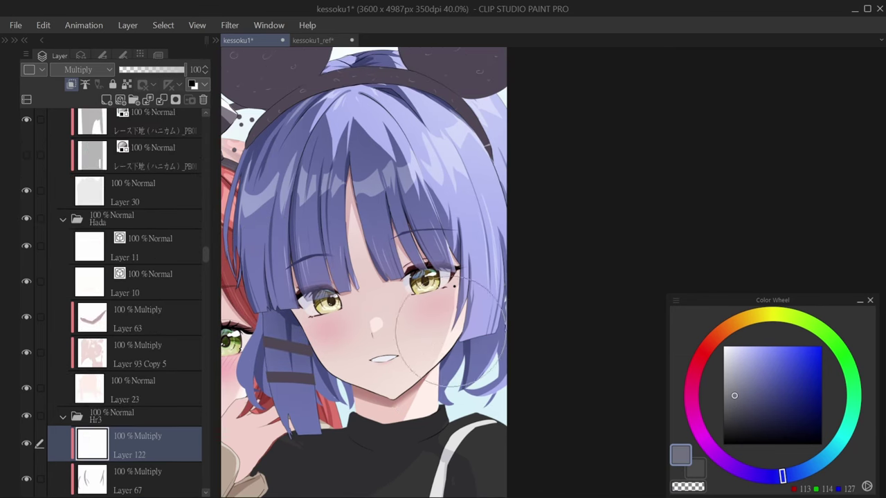
mouse_move(457, 287)
left_mouse_down()
mouse_move(326, 277)
mouse_move(371, 336)
mouse_move(335, 367)
left_mouse_up()
scroll(444, 376, "down", 2)
scroll(445, 286, "up", 2)
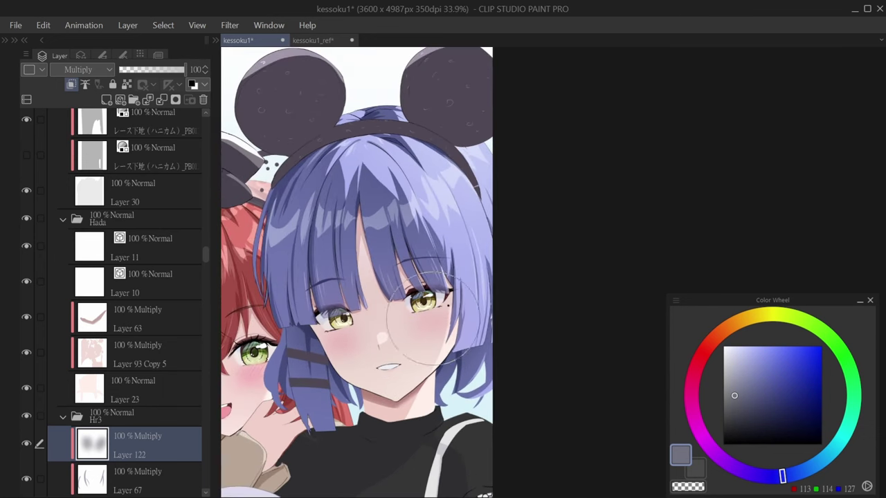
key("ctrl+s")
- Lock transparent pixels on highlight Layer 69 and tint the hair highlights with beige (193, 173, 146), purple (94, 71, 129) and blue (78, 98, 160)
left_click_drag(436, 334, 464, 352)
key("alt+bracketleft")
key("alt+bracketleft")
key("alt+bracketleft")
key("alt+bracketleft")
key("alt+bracketleft")
key("alt+bracketleft")
left_click(126, 84)
left_click(738, 322)
left_click(747, 370)
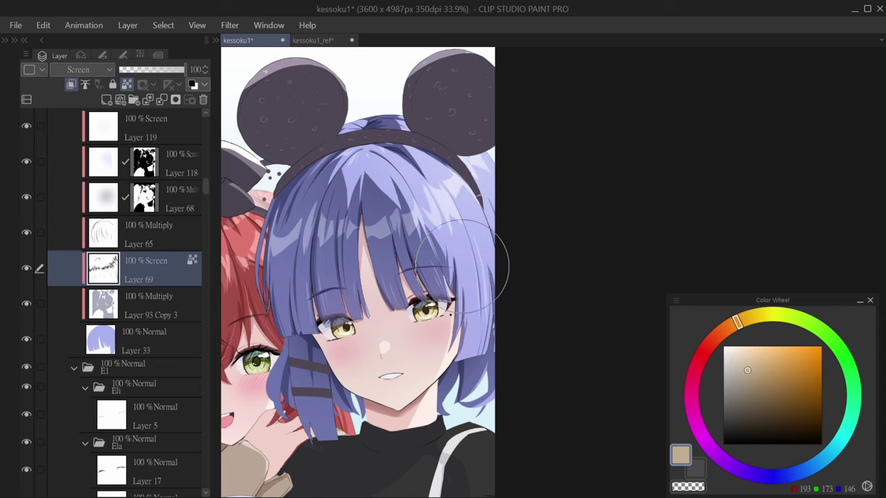
left_click(494, 257, "alt")
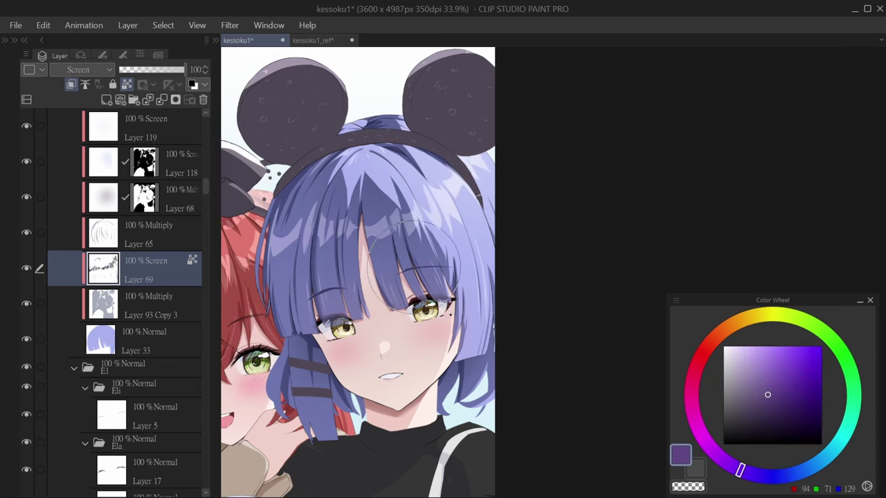
left_click(429, 267, "alt")
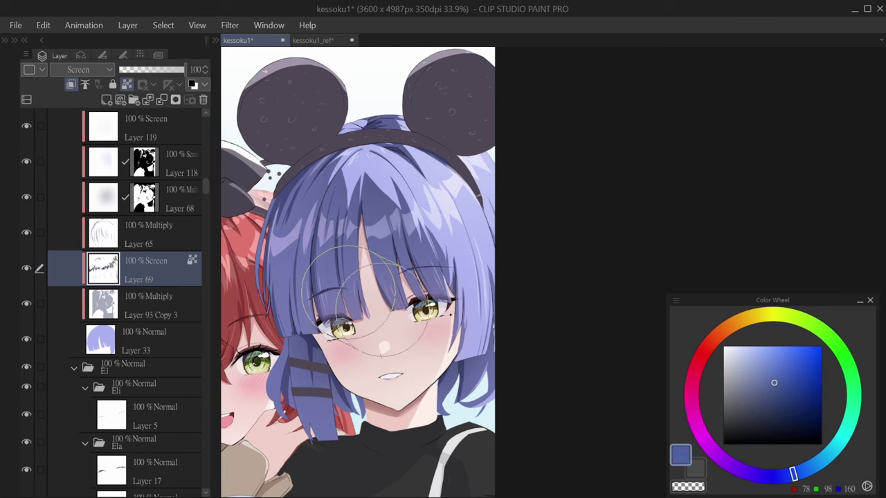
- Add a layer mask to Layer 69 and softly fade part of the highlight band across the blue fringe
key("ctrl+m")
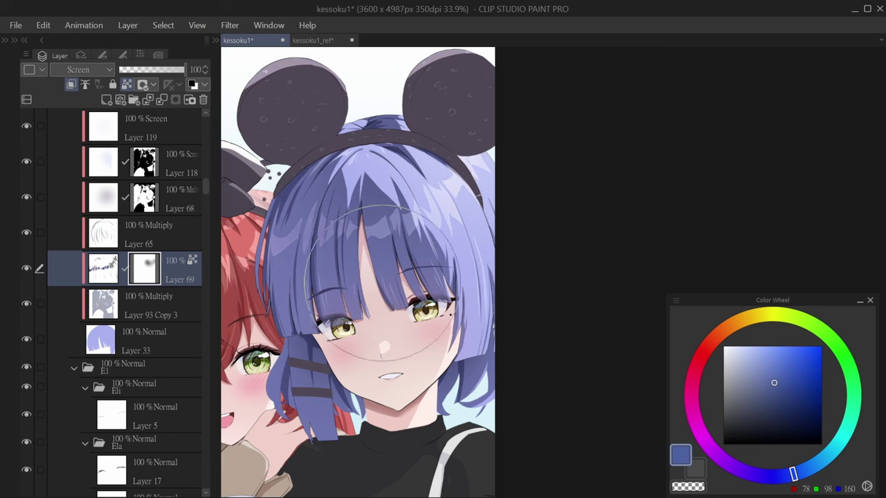
scroll(524, 255, "down", 3)
scroll(436, 249, "up", 4)
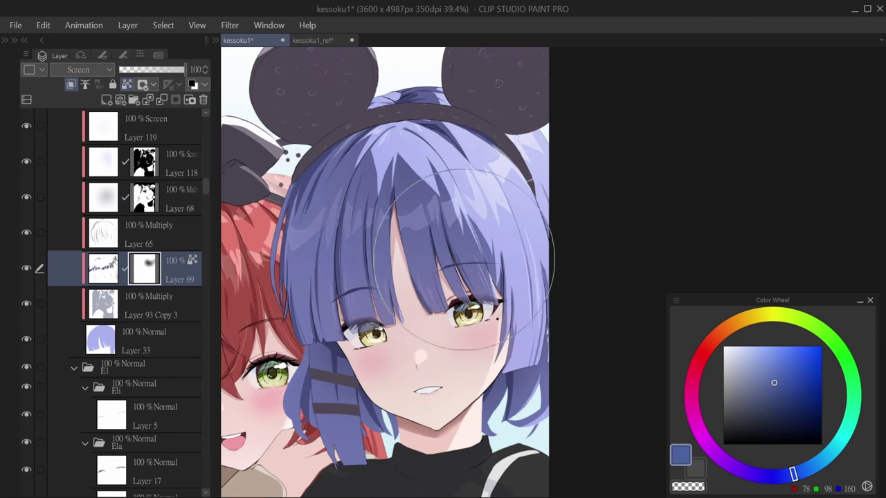
scroll(392, 315, "down", 3)
scroll(485, 291, "up", 2)
scroll(436, 356, "down", 3)
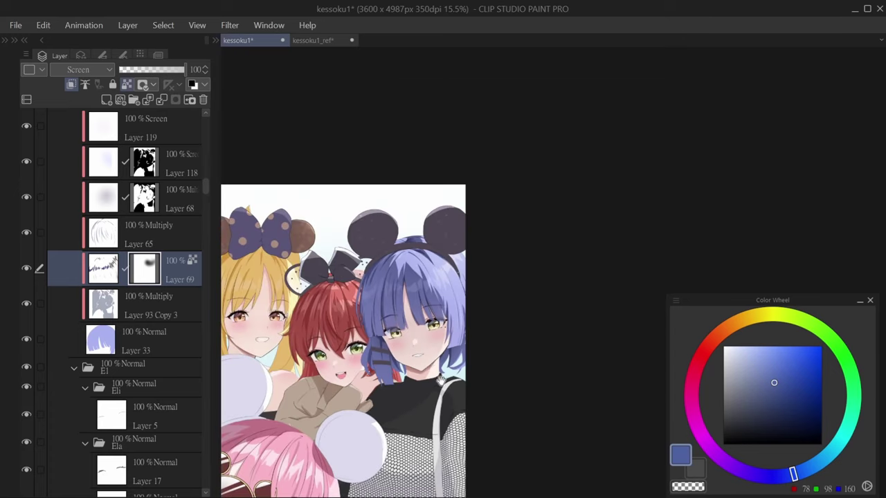
- Draw fine white (255, 255, 255) loose strands on Layer 64 over the blue-haired character's crown, fringe and side hair
scroll(450, 342, "up", 4)
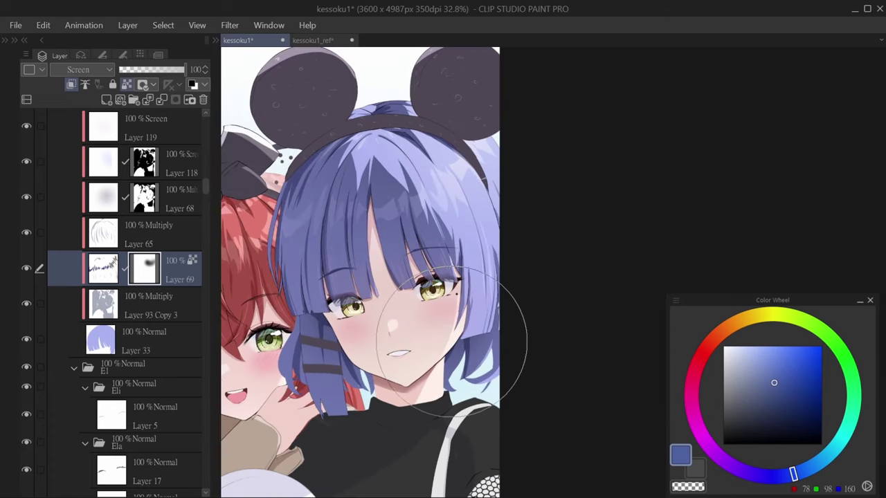
scroll(192, 198, "up", 4)
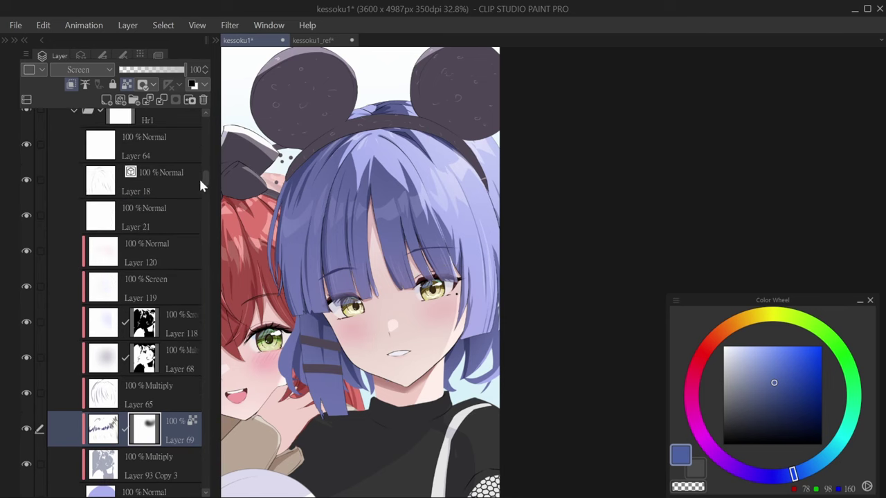
left_click(160, 156)
key("ctrl+t")
left_click(451, 325)
left_click(505, 277, "alt")
scroll(509, 256, "up", 3)
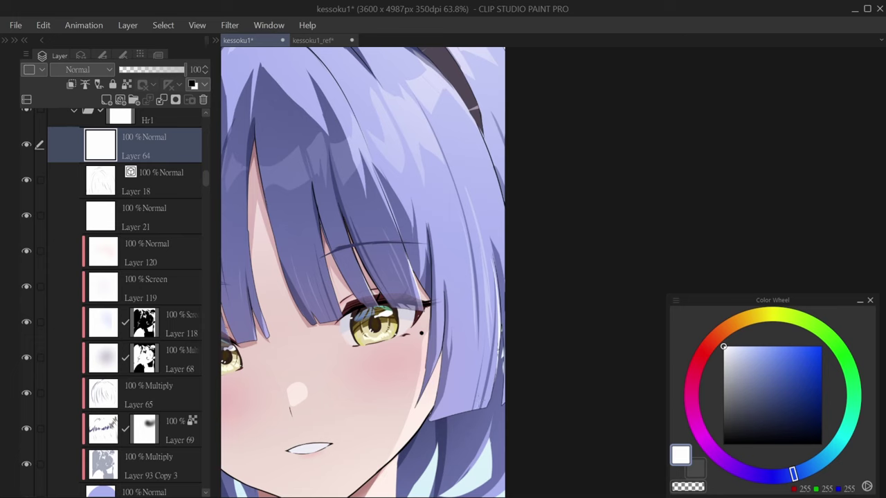
left_click_drag(264, 241, 341, 305)
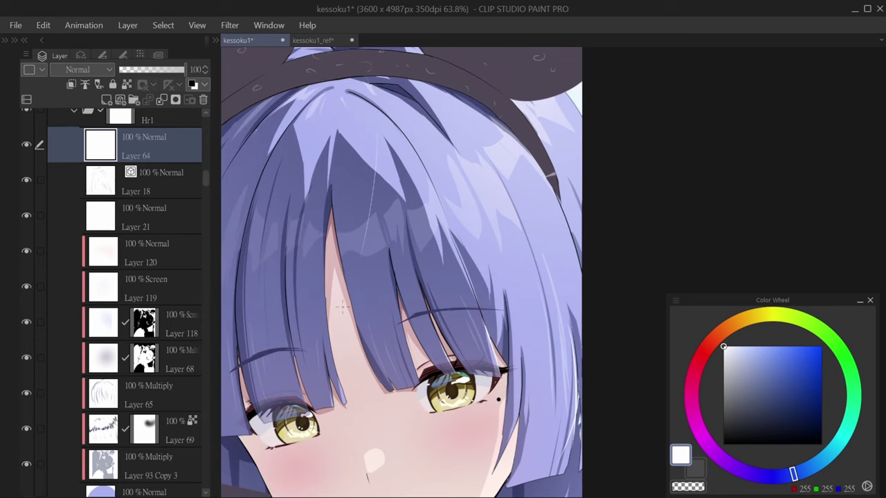
scroll(341, 306, "down", 2)
left_click_drag(499, 331, 478, 298)
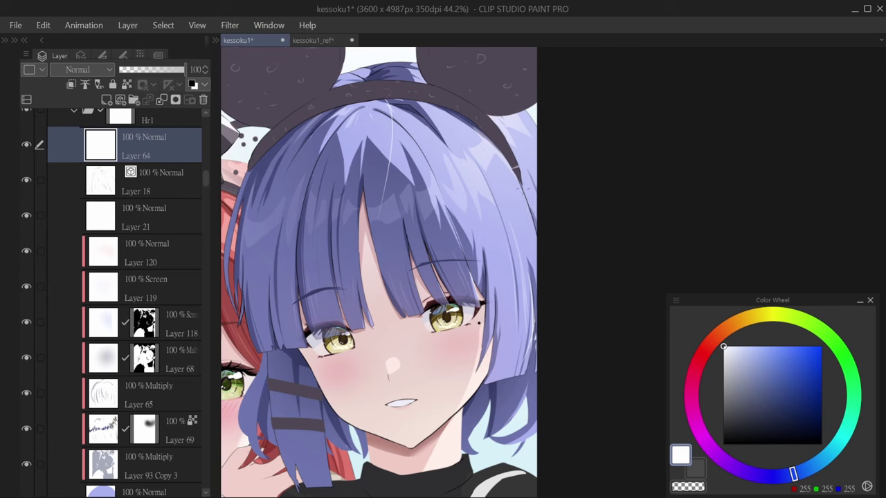
scroll(320, 274, "up", 2)
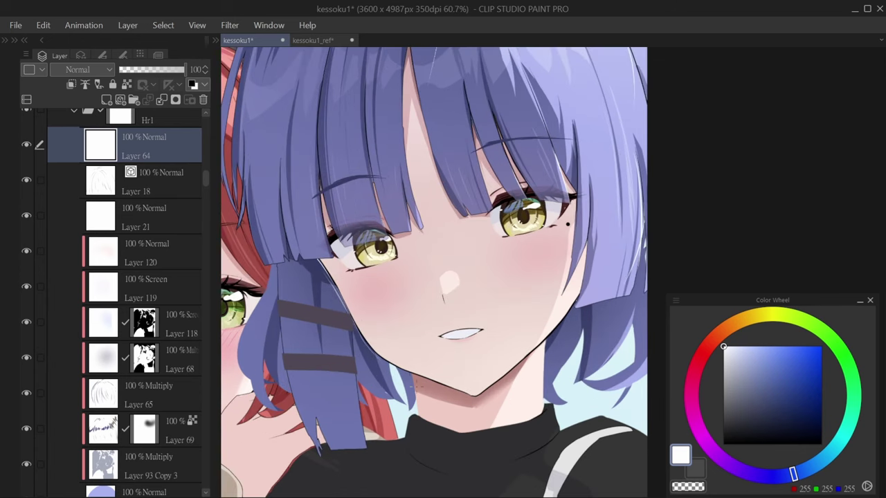
left_click_drag(482, 313, 497, 360)
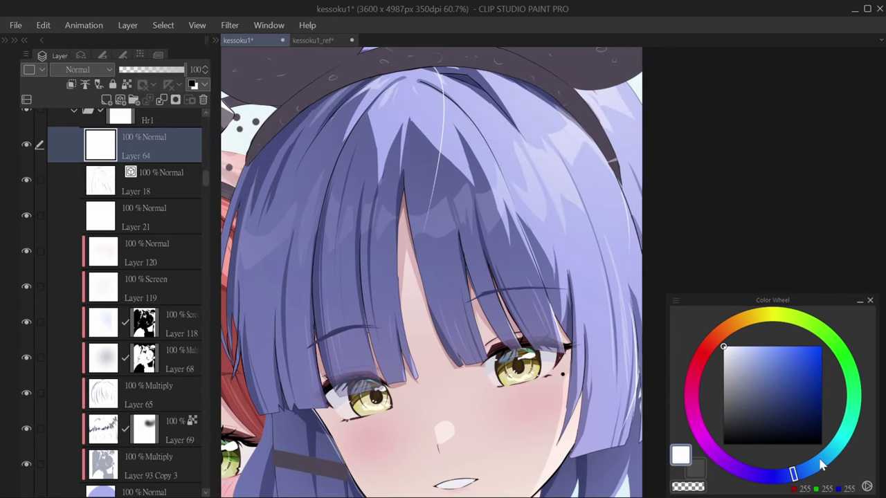
- Add thin light-blue (106, 209, 250) accent lines on Layer 64 along the dark gaps at the crown and the outer fringe locks
left_click_drag(822, 466, 829, 455)
left_click(781, 348)
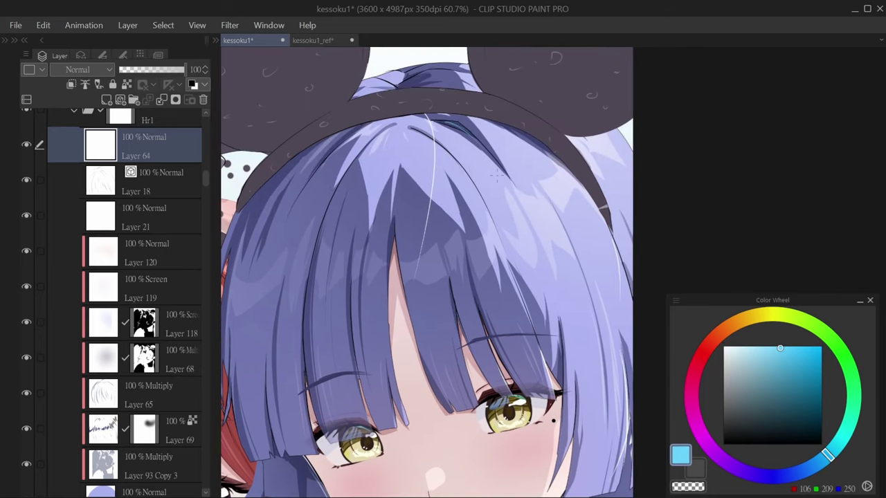
left_click_drag(497, 175, 396, 391)
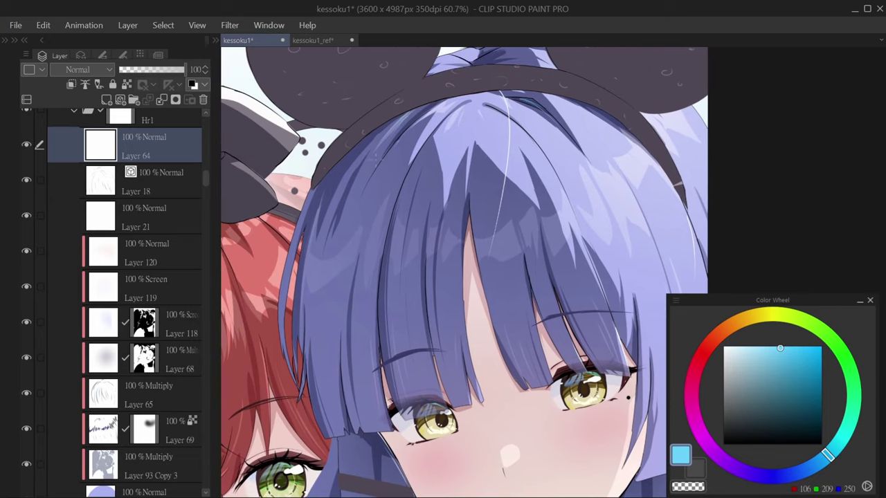
left_click_drag(440, 167, 494, 356)
scroll(228, 173, "up", 3)
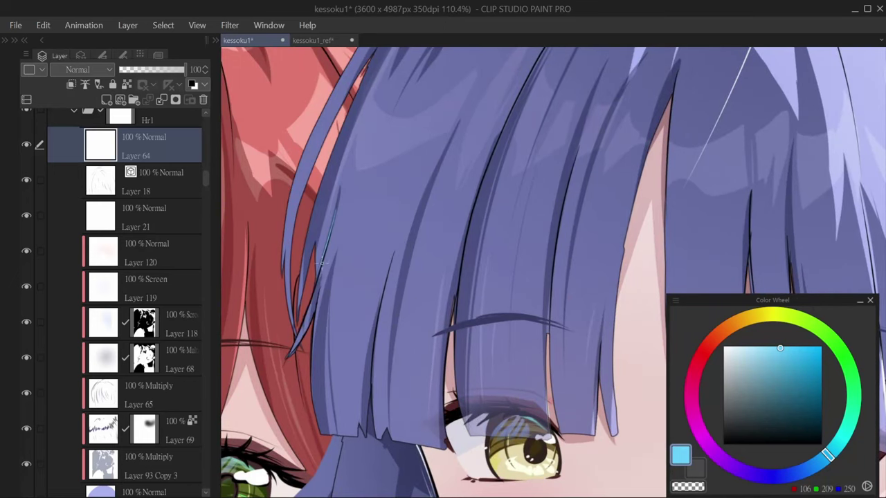
left_click_drag(320, 274, 279, 360)
scroll(338, 305, "down", 3)
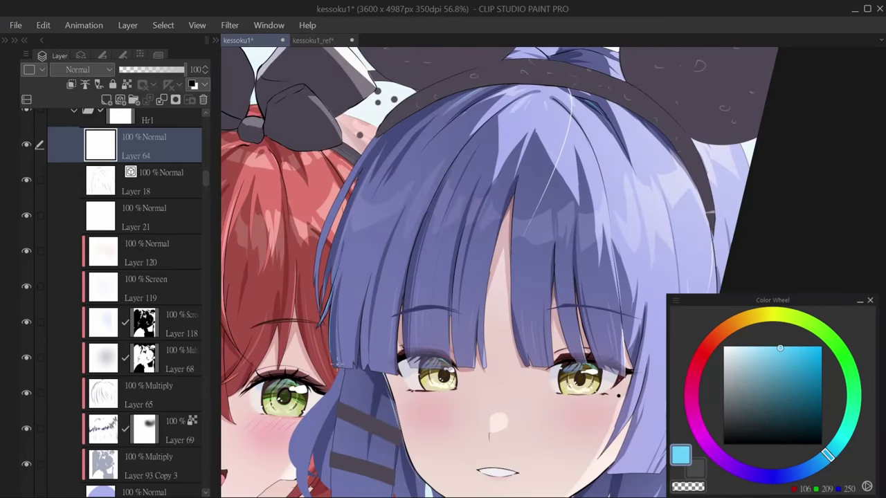
scroll(437, 407, "down", 3)
scroll(429, 333, "up", 3)
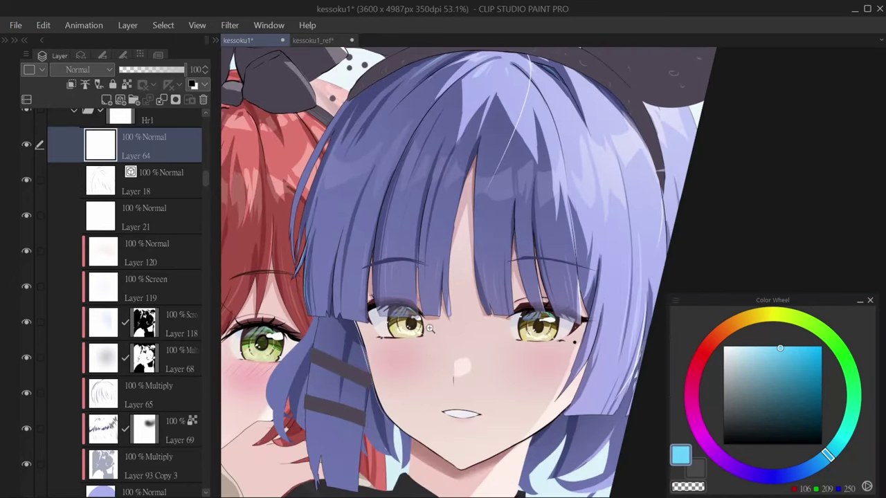
scroll(386, 348, "down", 3)
scroll(385, 348, "up", 4)
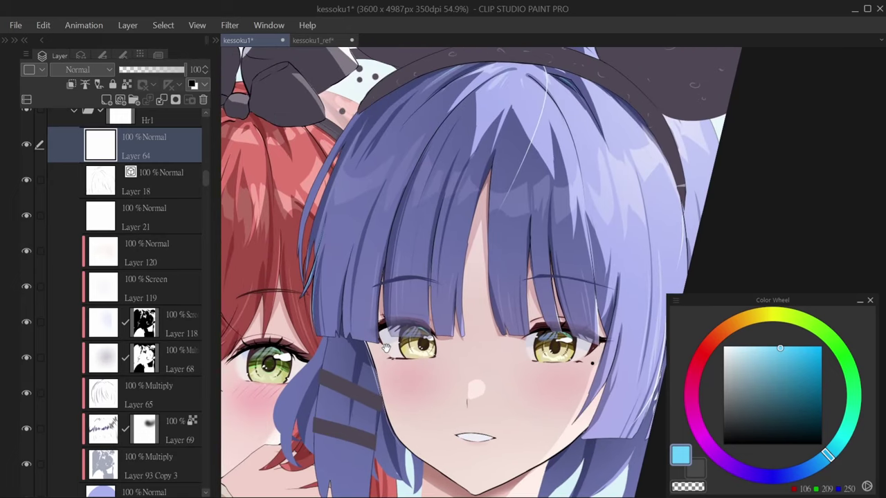
- Choose pale lavender (189, 175, 217), add a new layer, and place it as a clipped Normal layer directly above Layer 120
left_click_drag(385, 348, 379, 351)
left_click(747, 476)
left_click(743, 360)
left_click(106, 99)
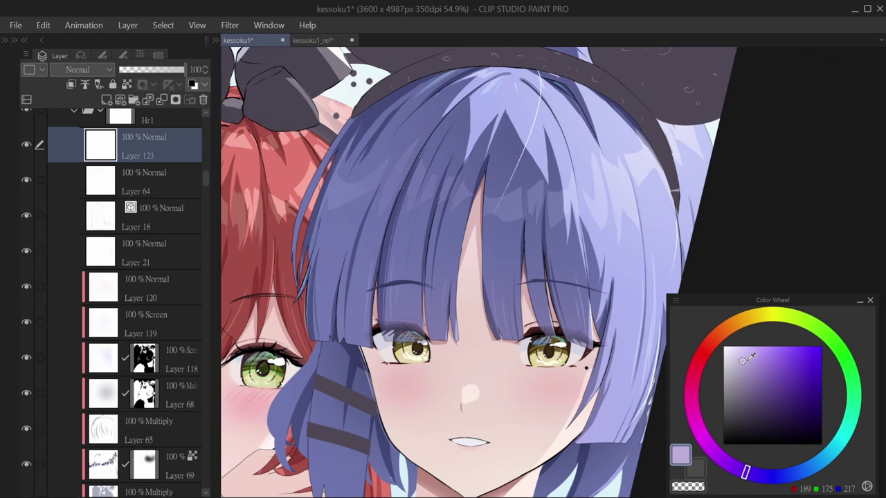
left_click_drag(143, 140, 153, 270)
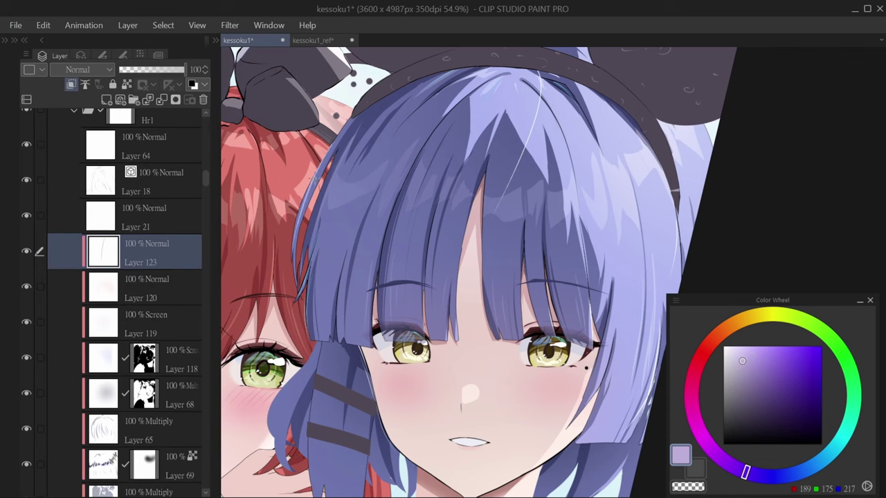
- Paint thin lavender strands on the clipped layer along the outer locks beside the red-haired character, switching to (186, 163, 235)
left_click_drag(322, 168, 299, 234)
left_click_drag(333, 136, 297, 228)
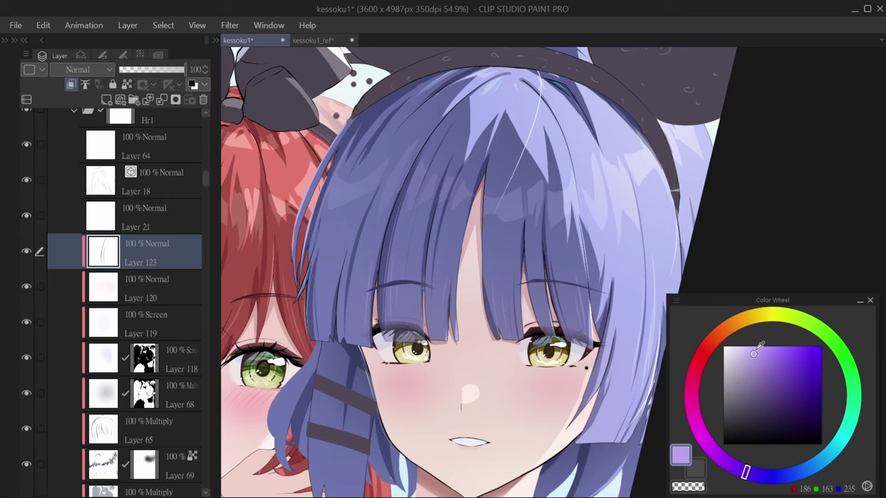
left_click_drag(333, 168, 359, 131)
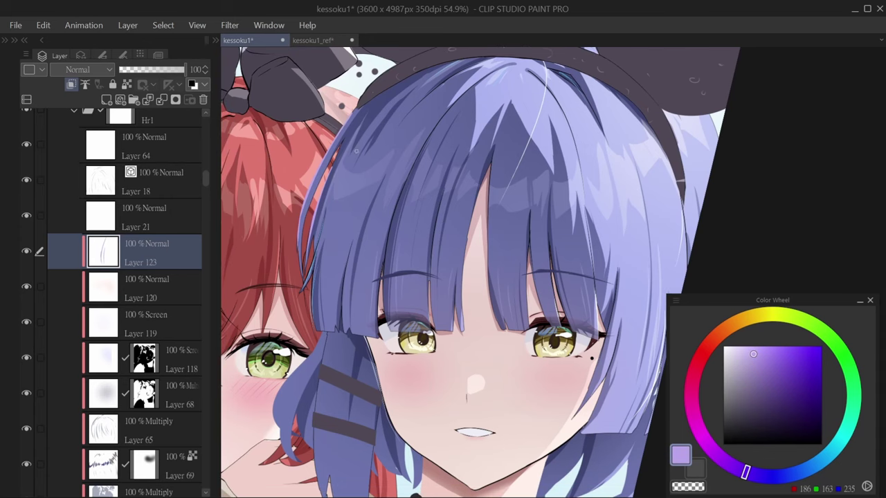
scroll(330, 240, "down", 4)
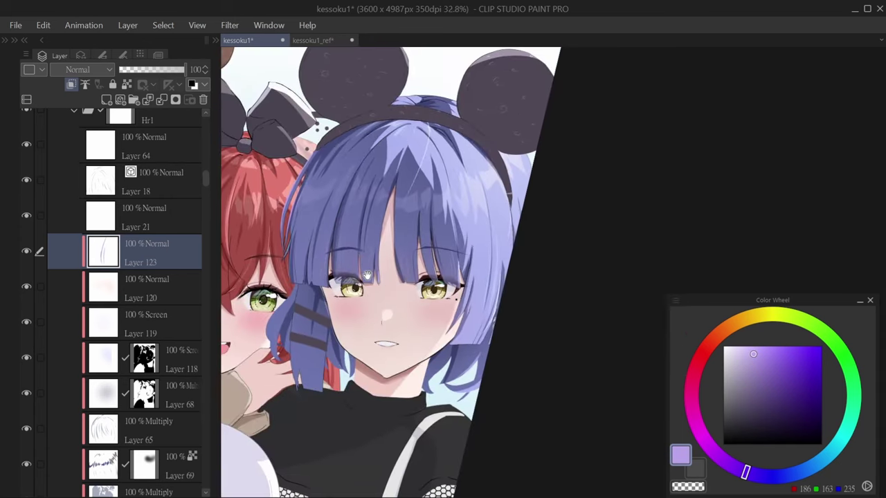
scroll(396, 96, "up", 4)
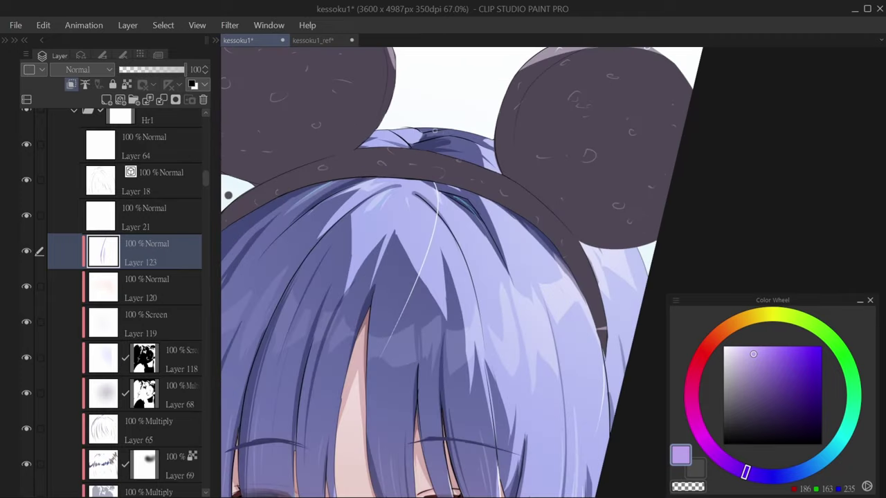
scroll(437, 137, "down", 3)
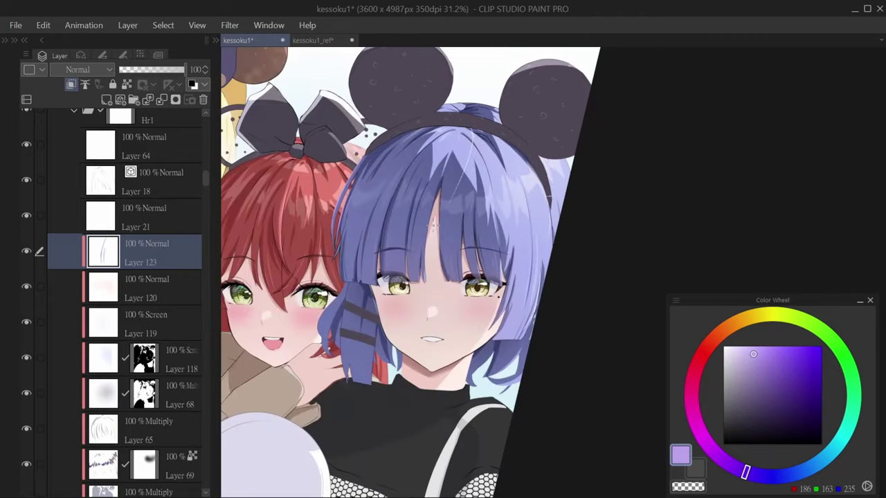
scroll(434, 224, "up", 2)
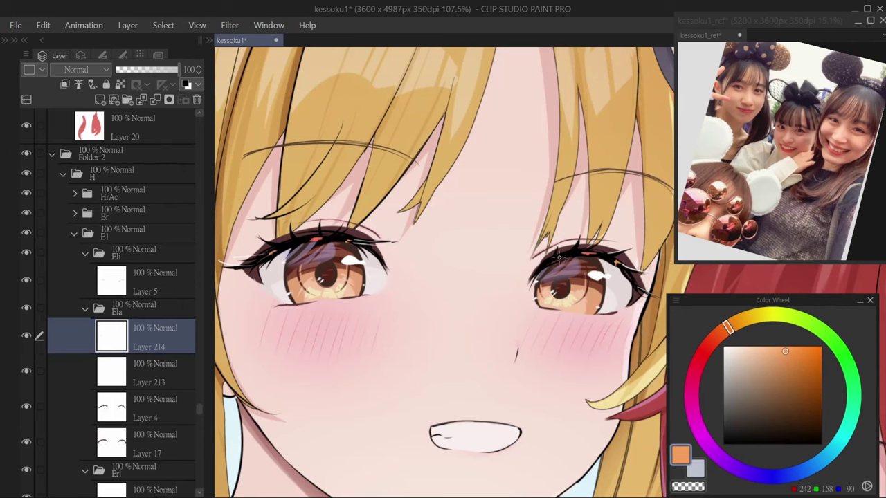
- Sample coral red (241, 110, 90) for the blonde character's eyelash accents on Layer 214 and review the whole illustration
left_click(583, 254, "alt")
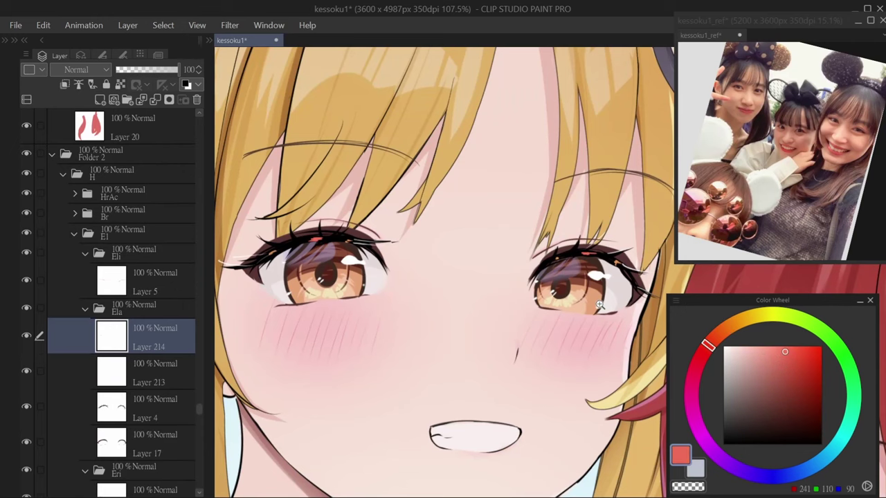
scroll(585, 256, "down", 5)
scroll(497, 269, "up", 2)
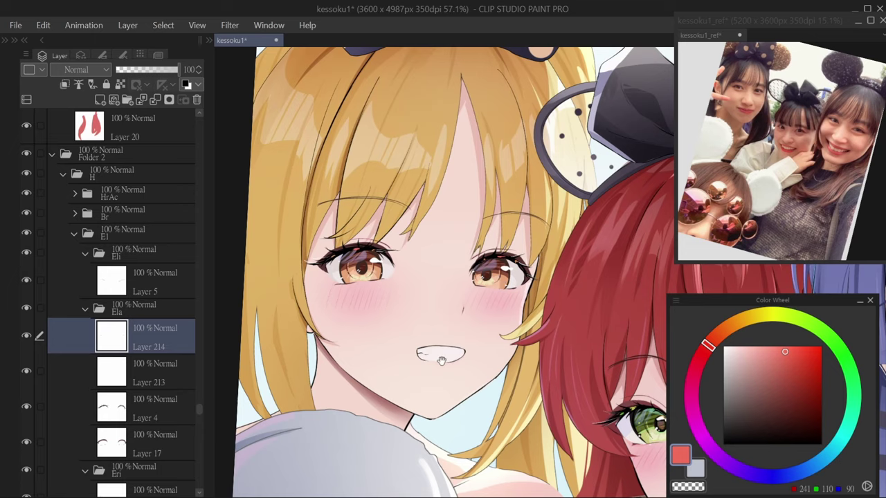
scroll(403, 299, "down", 4)
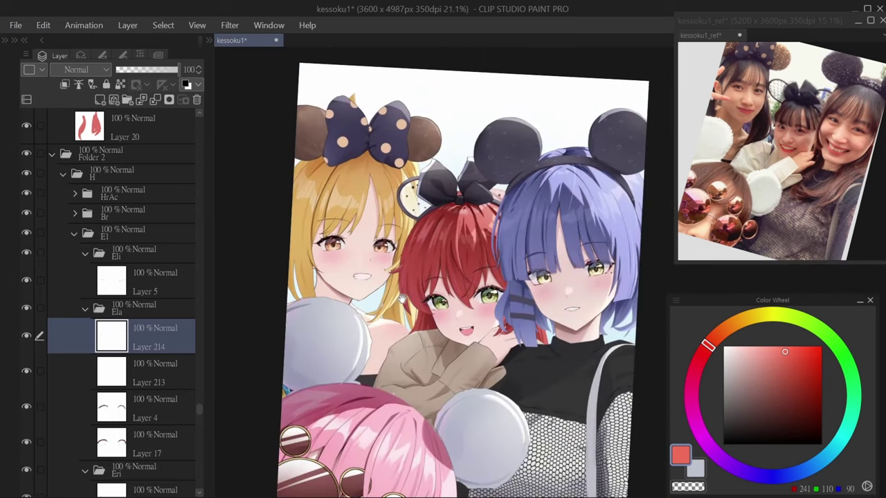
scroll(401, 299, "down", 3)
scroll(461, 313, "up", 1)
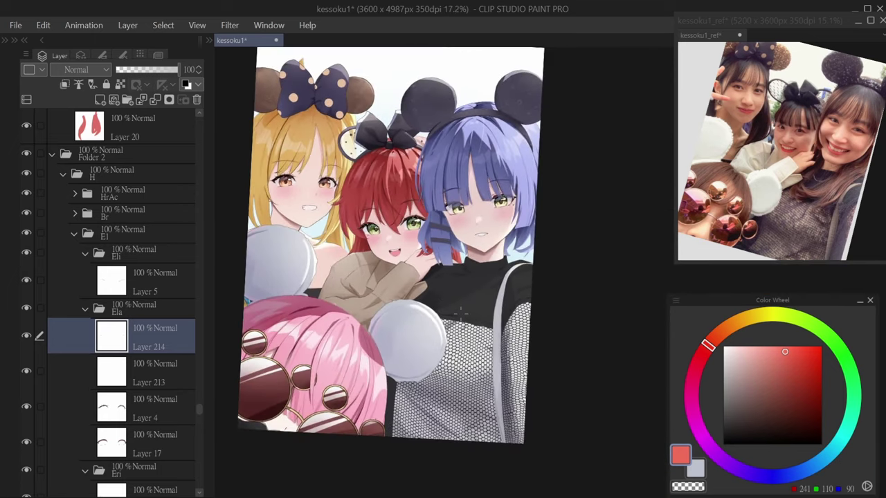